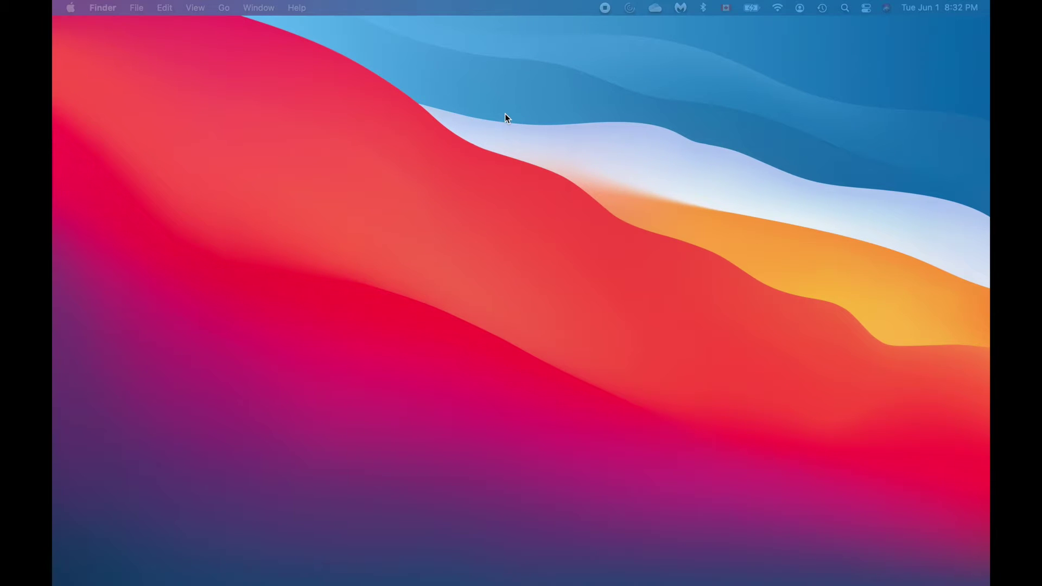
# Restore the minimized NetID & Password Safari window from the Dock
pyautogui.moveTo(411, 567)
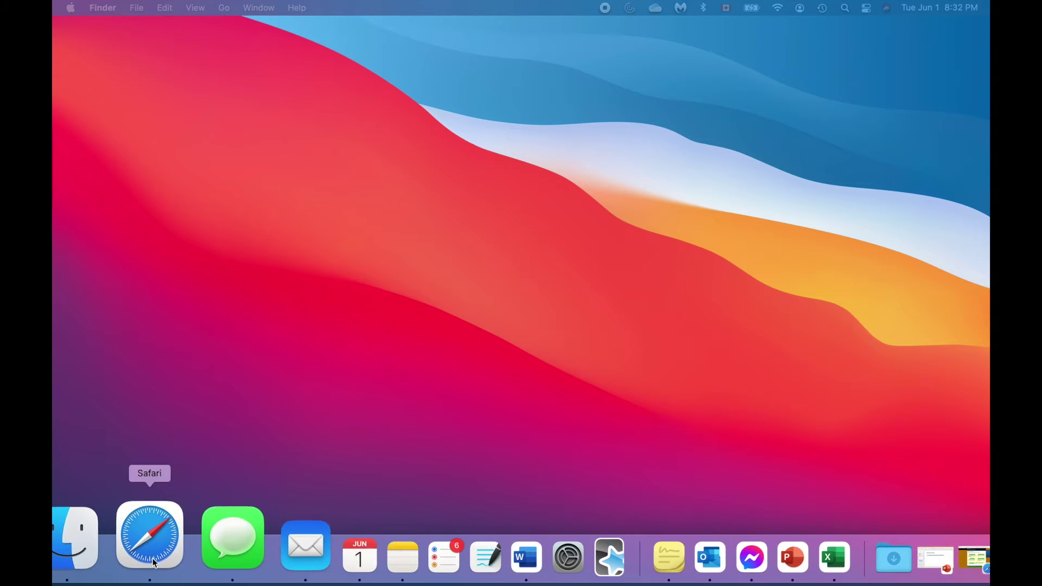
pyautogui.click(897, 536)
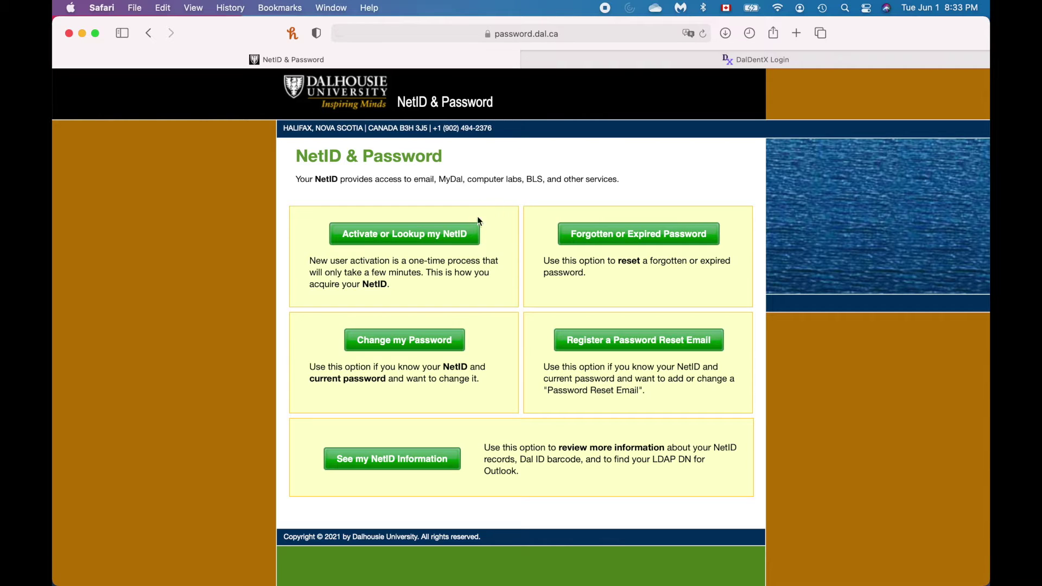
# Choose 'Activate or Lookup my NetID' to begin the NetID lookup
pyautogui.click(401, 245)
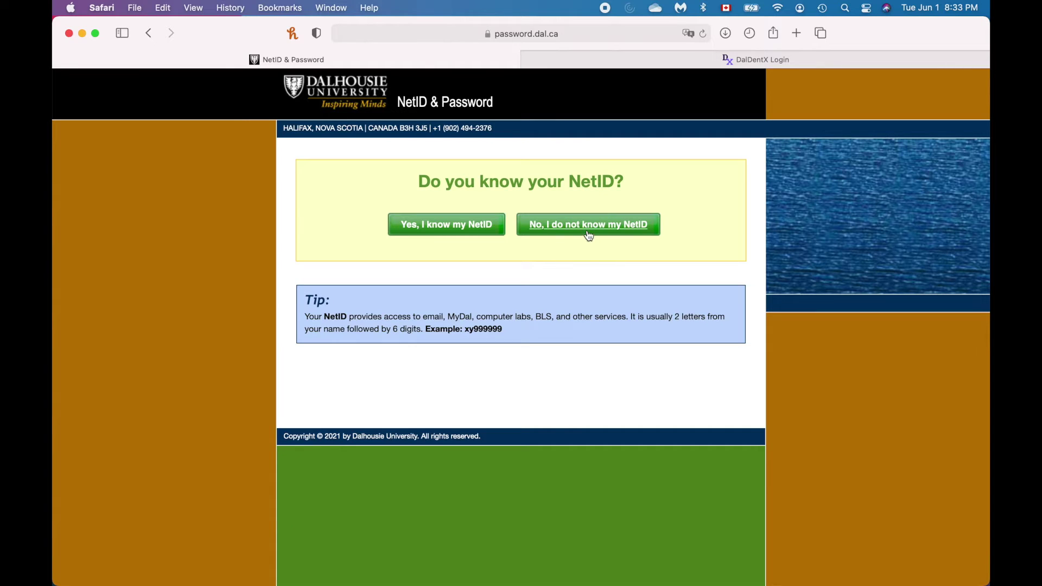
# Answer that you don't know your NetID and submit your Dalhousie ID, fixing the missing digit
pyautogui.click(588, 235)
pyautogui.click(426, 236)
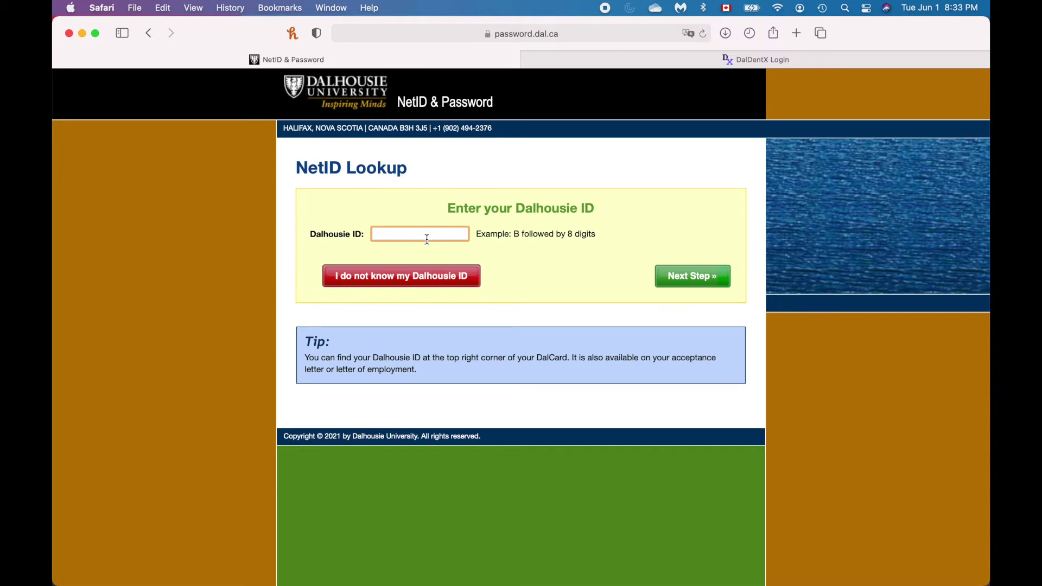
pyautogui.click(683, 272)
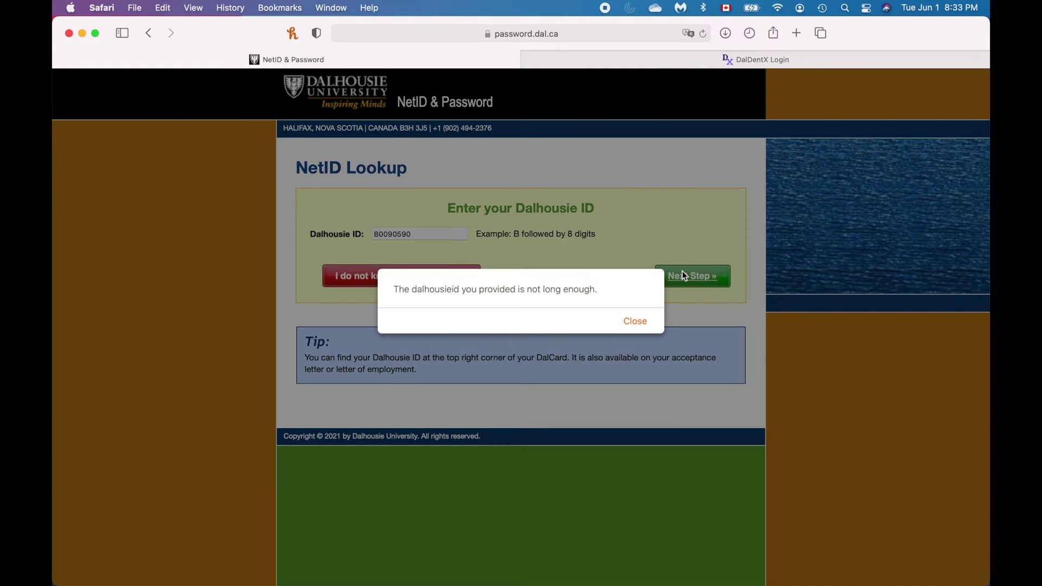
pyautogui.click(631, 322)
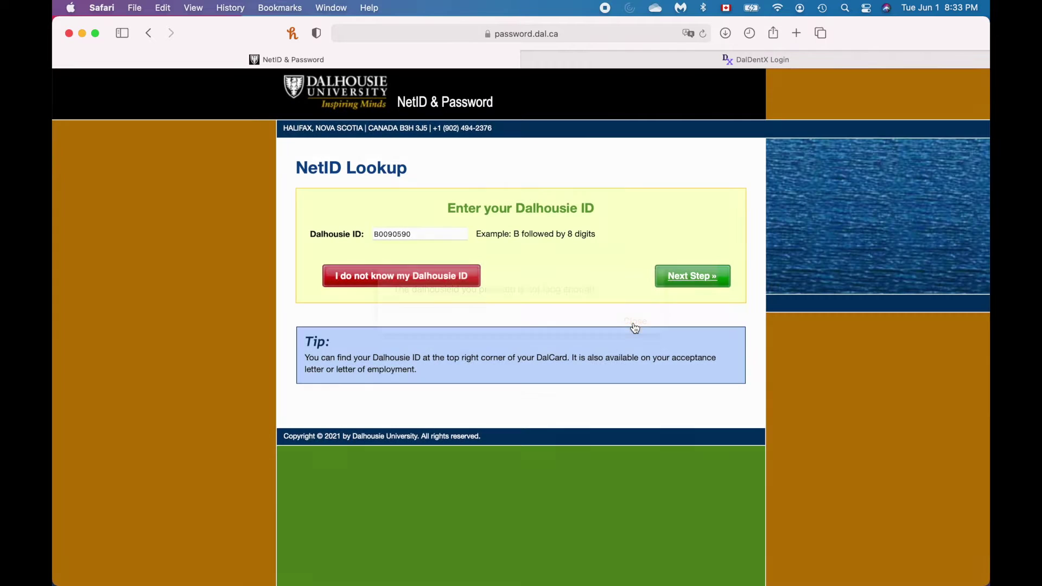
pyautogui.click(388, 234)
pyautogui.write('7')
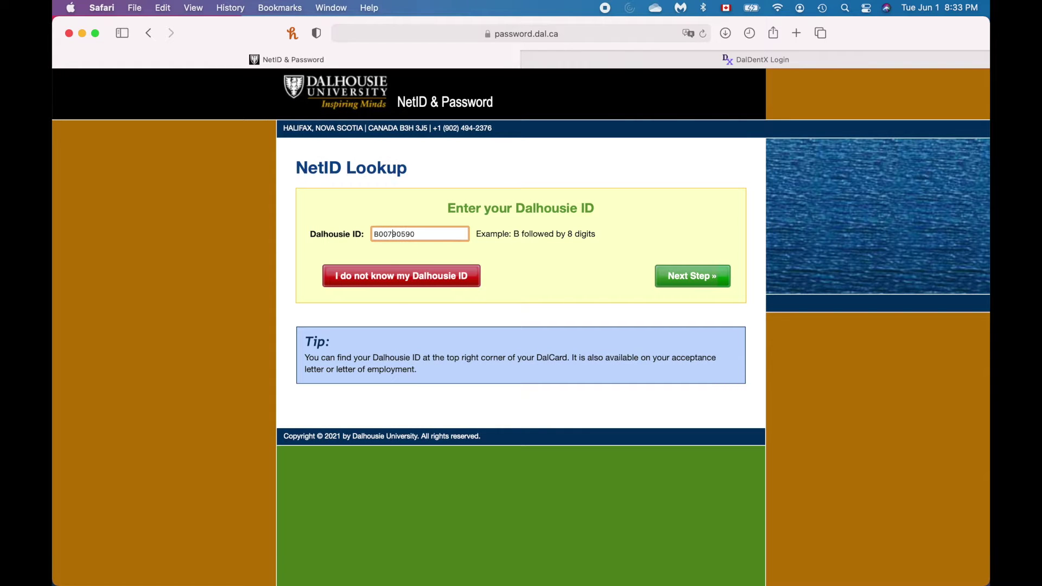
pyautogui.click(680, 279)
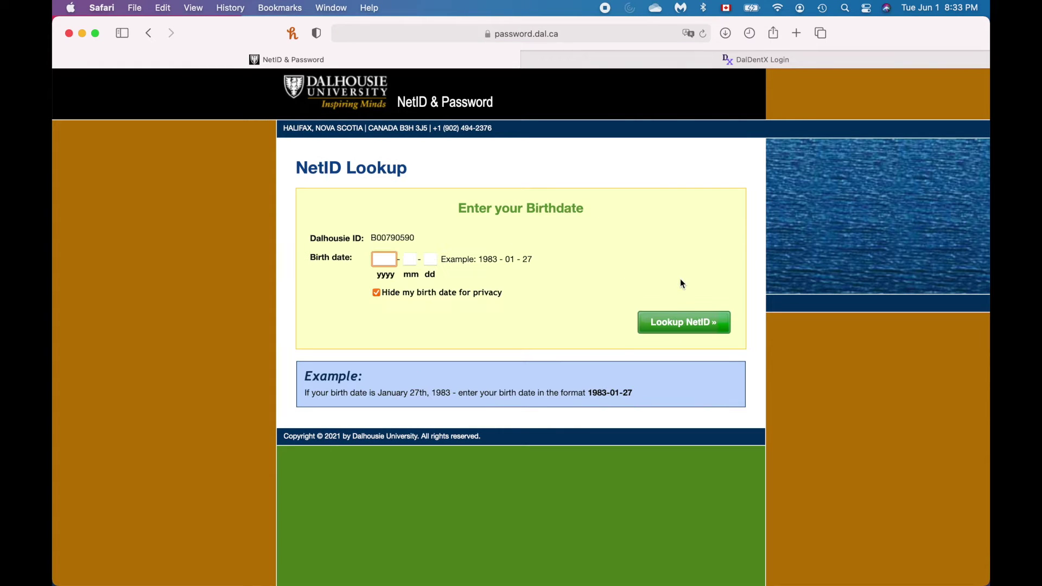
# Enter your birth year and month, look up the NetID, and copy the result
pyautogui.write('••••')
pyautogui.press('Tab')
pyautogui.click(379, 259)
pyautogui.write('•')
pyautogui.click(403, 263)
pyautogui.write('••••')
pyautogui.click(668, 321)
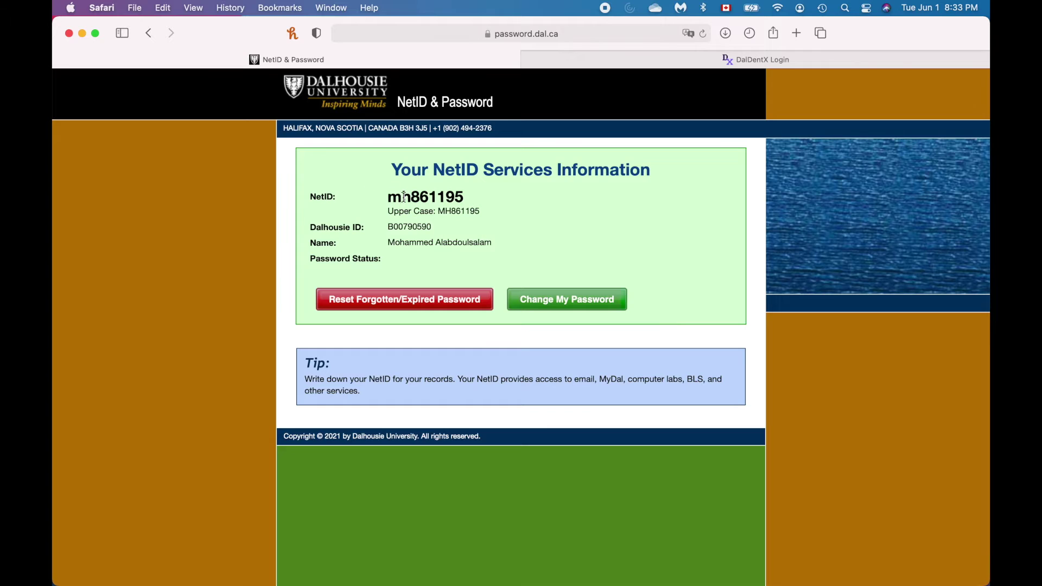
pyautogui.moveTo(389, 197); pyautogui.dragTo(467, 194)
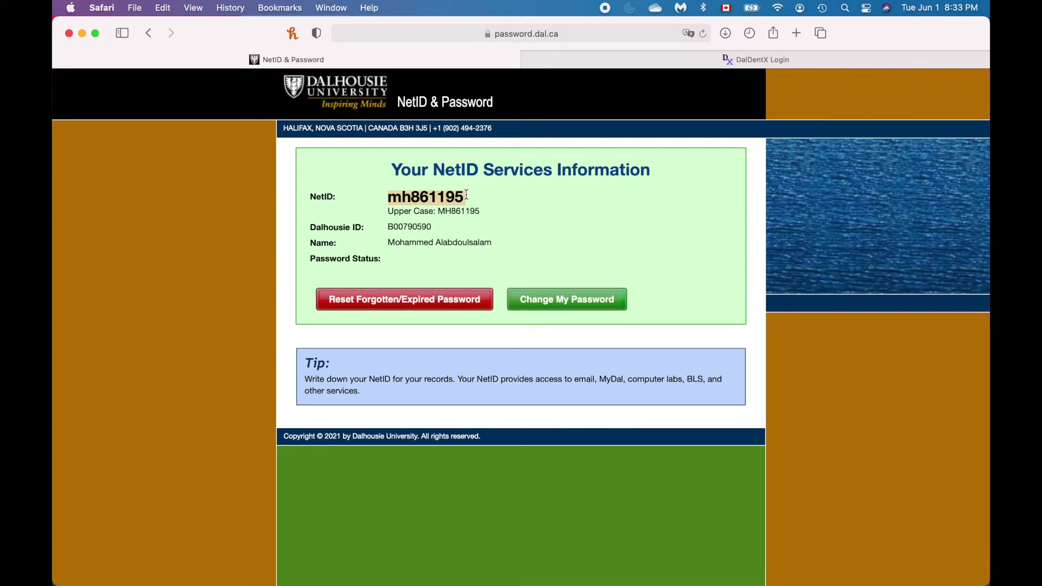
pyautogui.rightClick(443, 199)
pyautogui.click(470, 240)
# Start Change My Password and agree to the terms and conditions
pyautogui.click(562, 308)
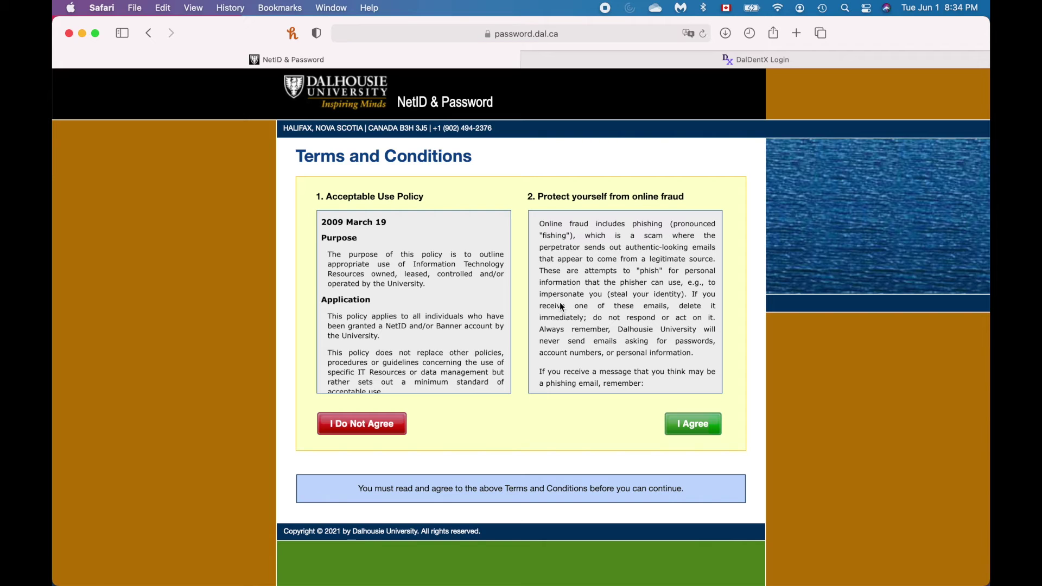
pyautogui.scroll(-3, 595, 293)
pyautogui.scroll(-5, 595, 294)
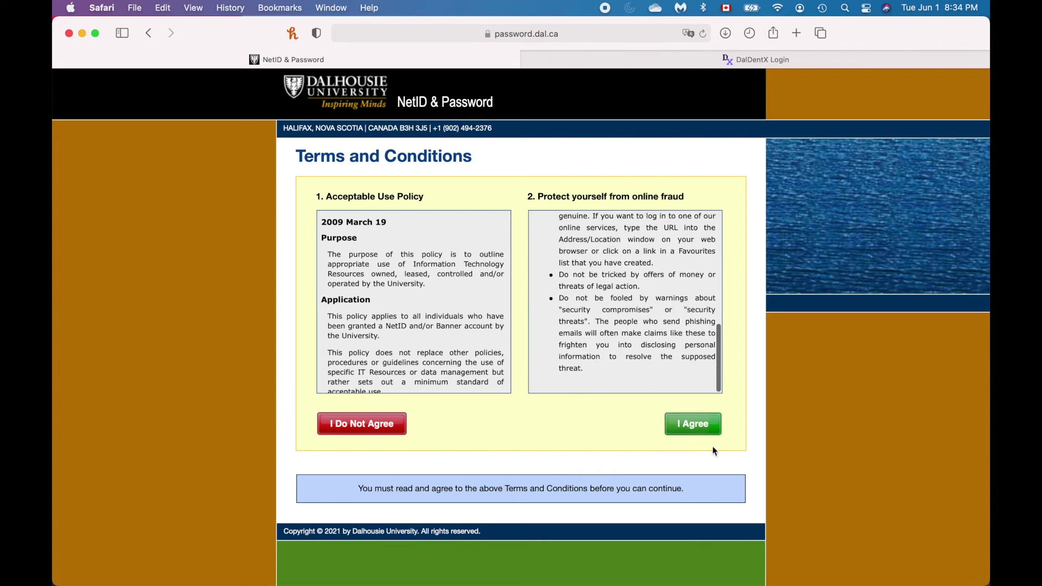
pyautogui.click(692, 426)
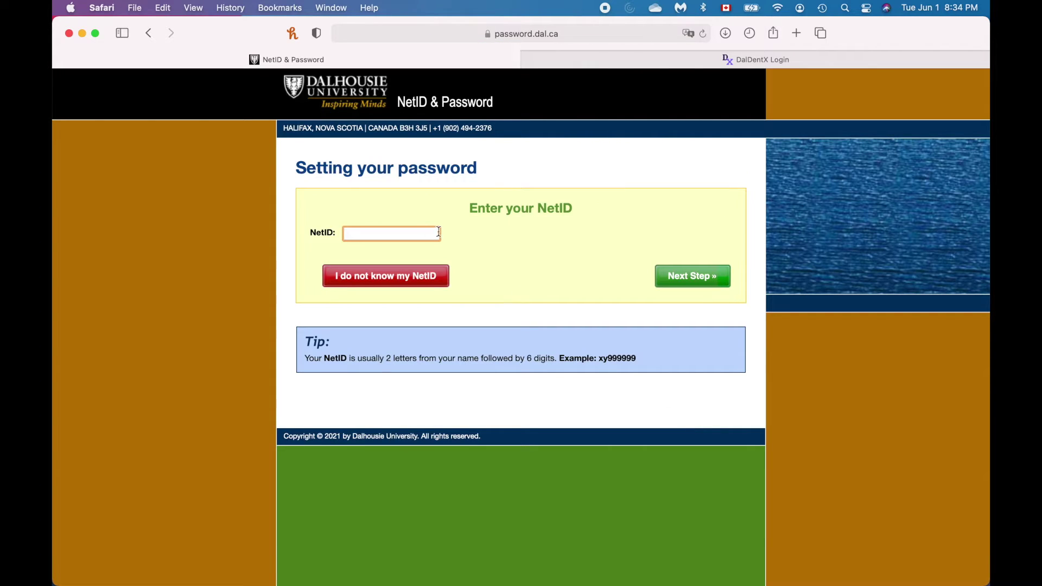
# Paste the copied NetID and verify it with your current password
pyautogui.press('super+v')
pyautogui.click(676, 276)
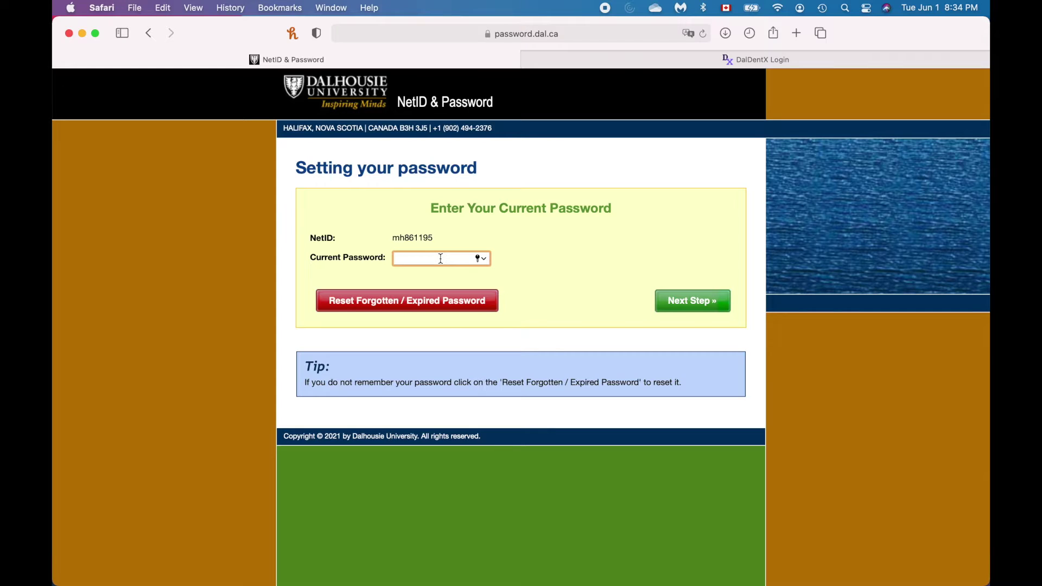
pyautogui.write('••••••••')
pyautogui.click(673, 298)
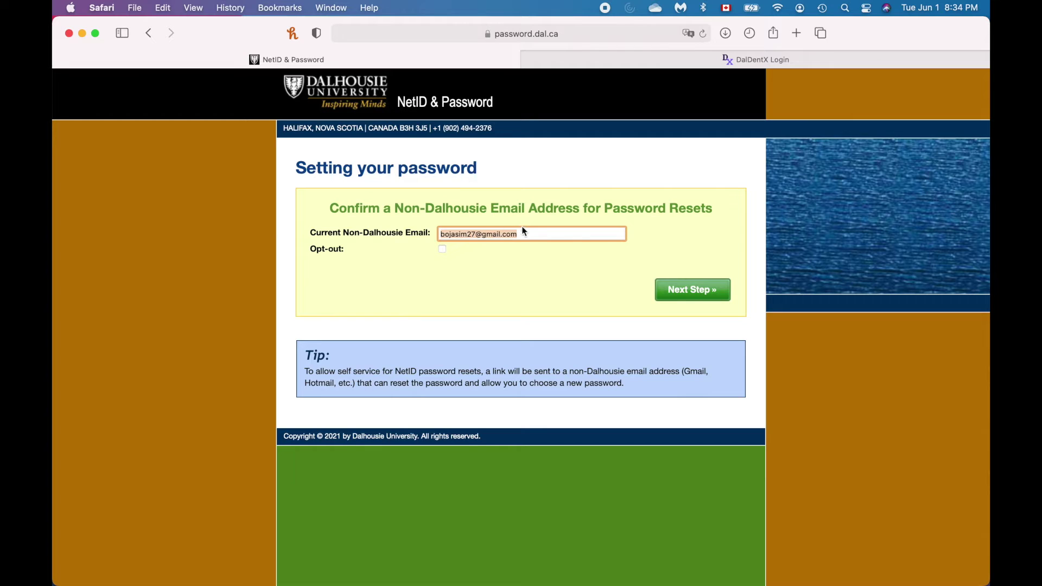
# Confirm the non-Dalhousie backup e-mail, then move to the DalDentX Login tab
pyautogui.click(670, 289)
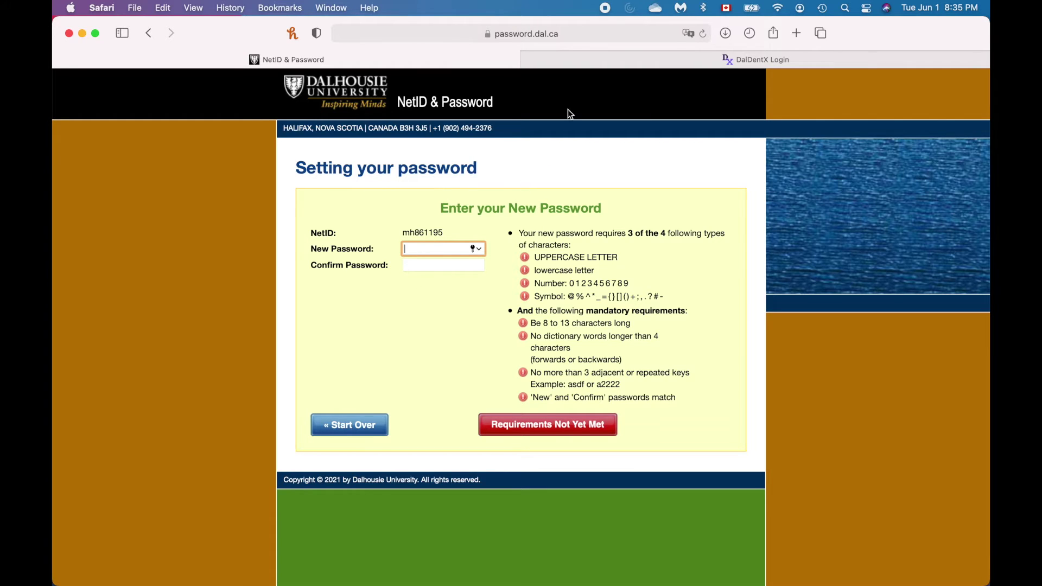
pyautogui.click(589, 60)
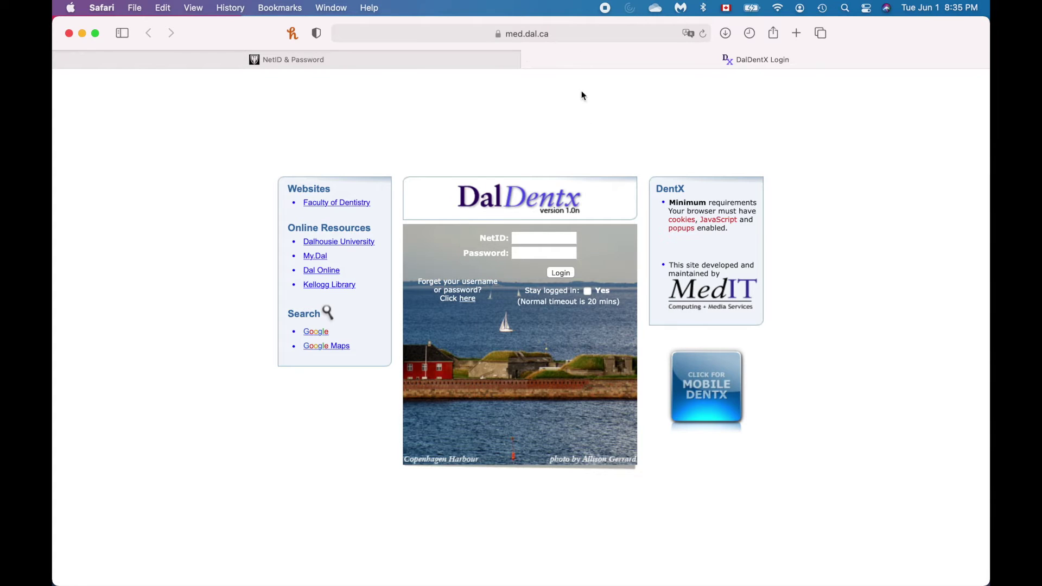
# Sign in to DalDentx at med.dal.ca using your autofilled NetID and your password
pyautogui.click(578, 33)
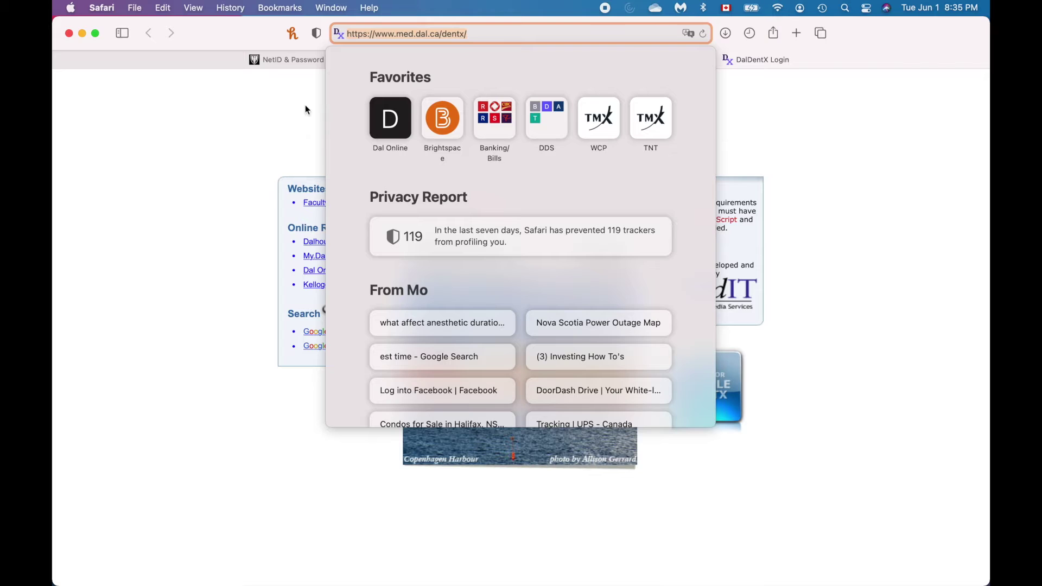
pyautogui.click(280, 115)
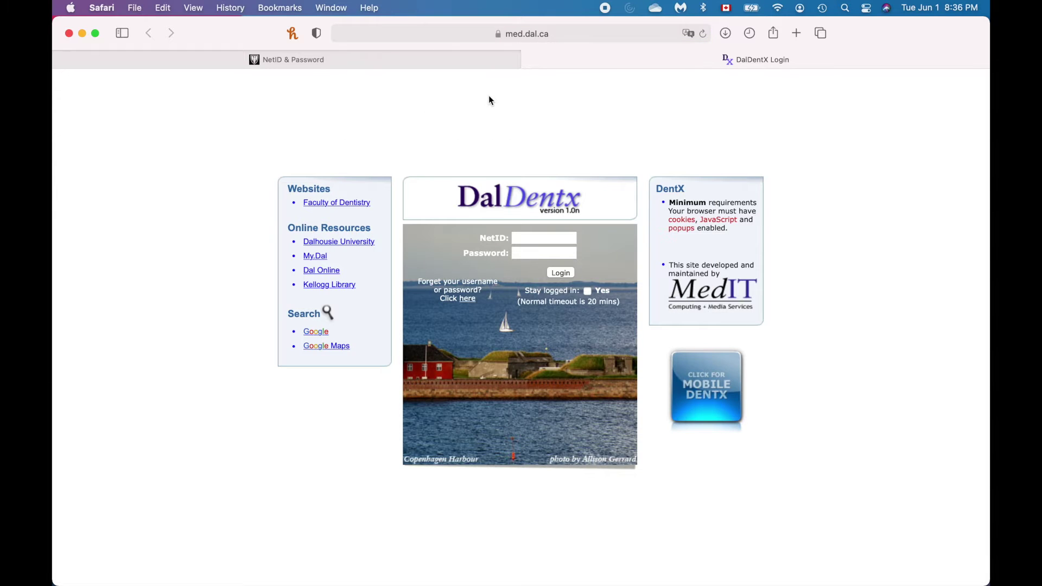
pyautogui.click(535, 237)
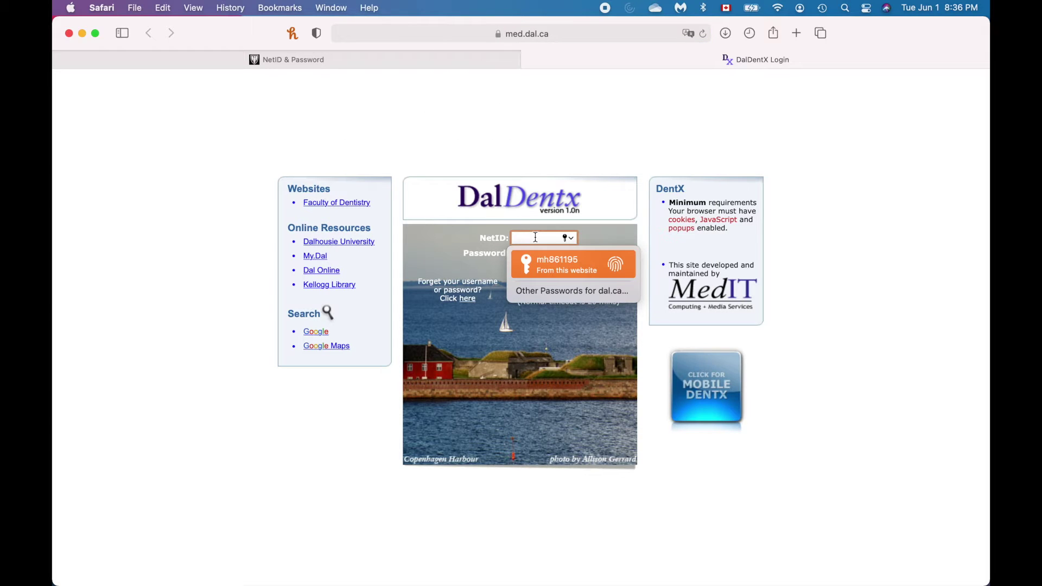
pyautogui.write('mh861')
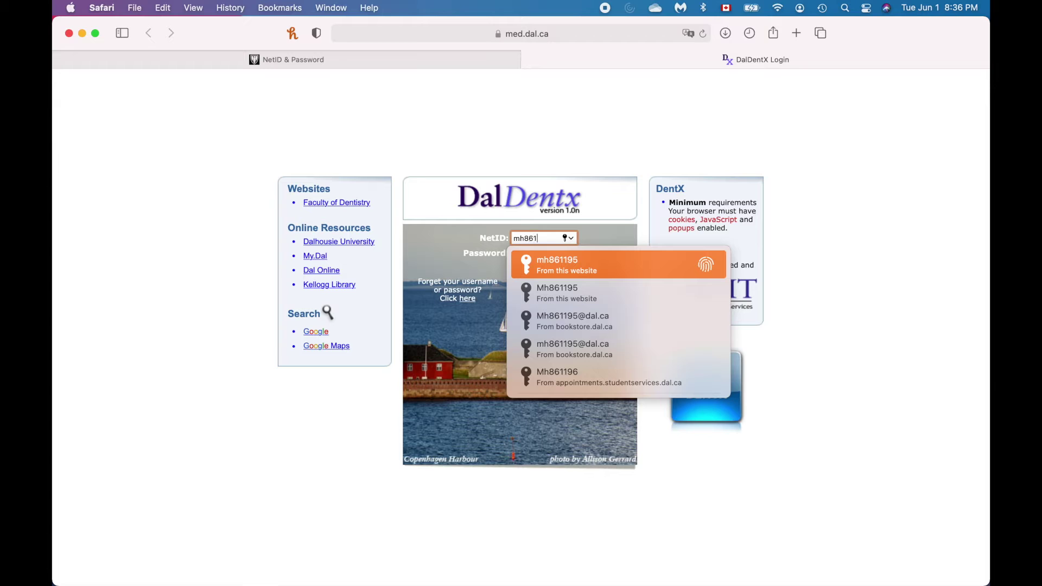
pyautogui.write('195')
pyautogui.press('Tab')
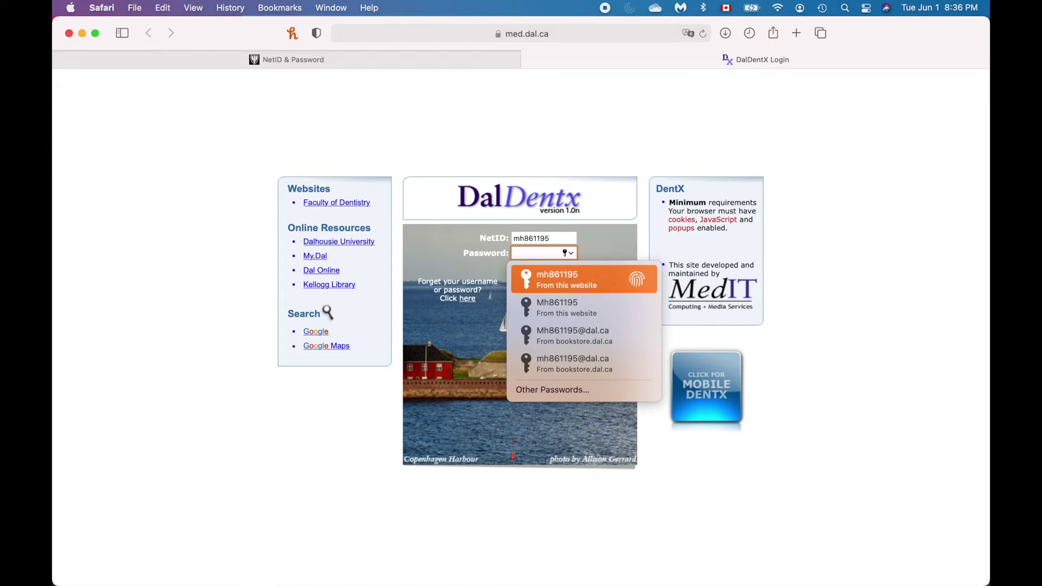
pyautogui.write('********')
pyautogui.click(561, 273)
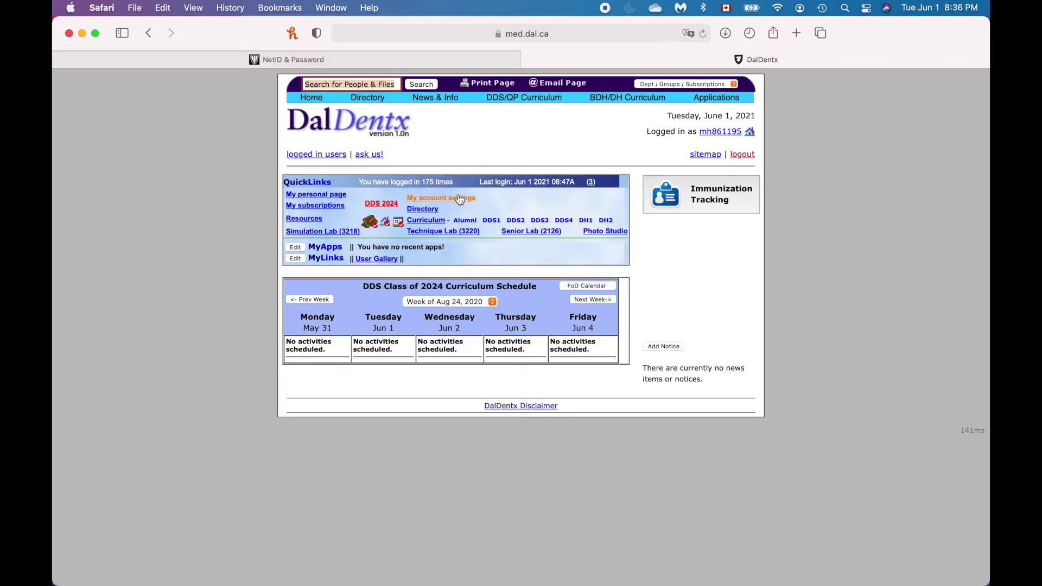
# Step the DDS Class of 2024 schedule back three weeks to May 10, 2021, then reveal Directory > Undergrad Students
pyautogui.click(368, 284)
pyautogui.moveTo(368, 285); pyautogui.dragTo(469, 290)
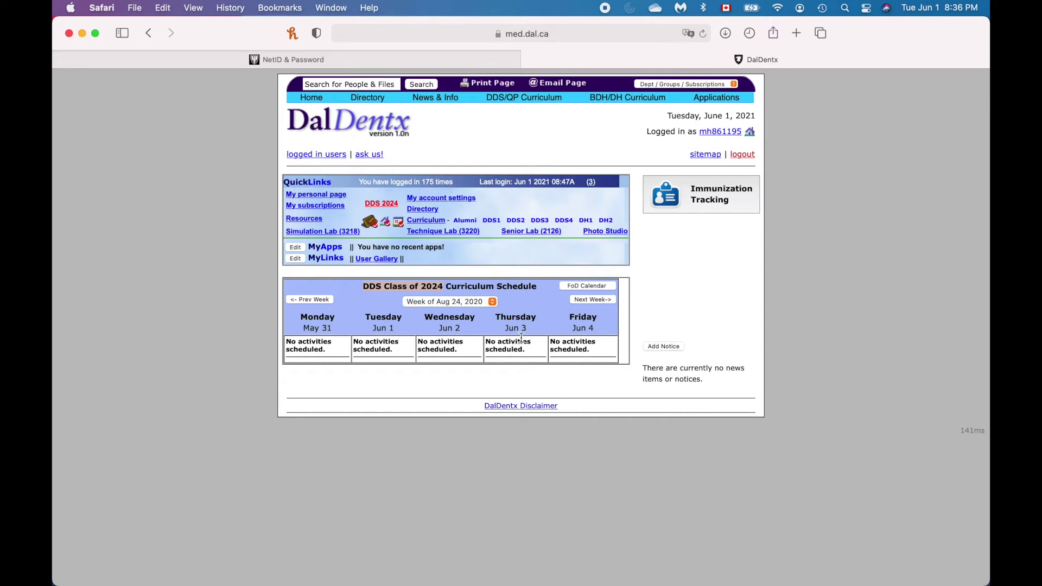
pyautogui.click(309, 297)
pyautogui.click(309, 297)
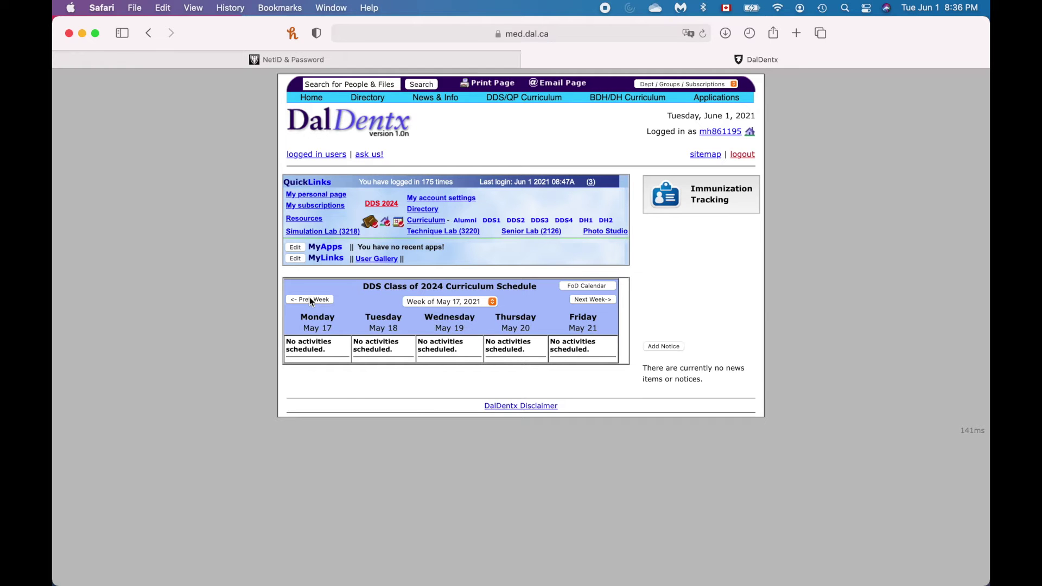
pyautogui.click(309, 298)
pyautogui.scroll(-3, 433, 413)
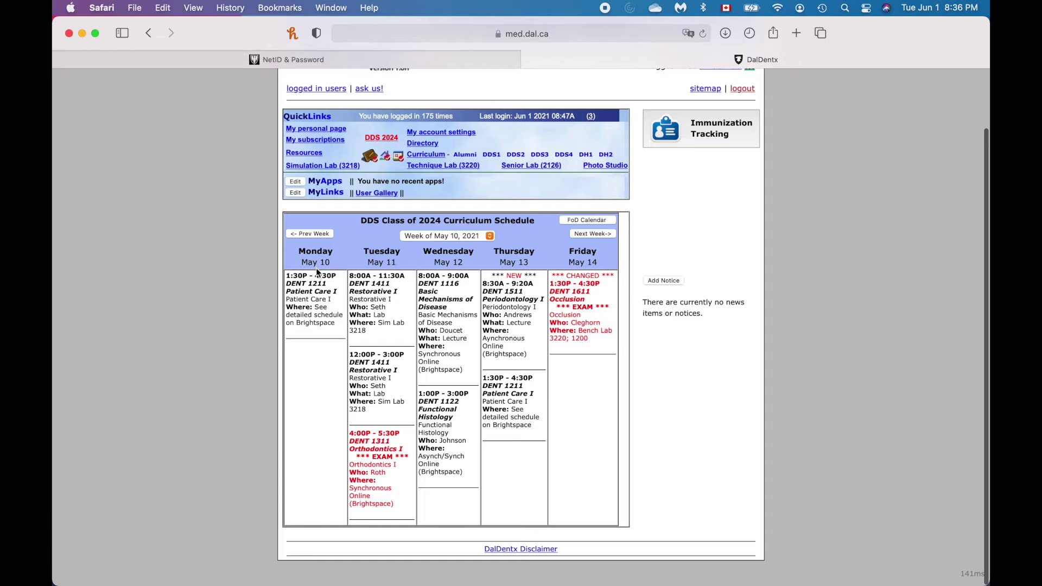
pyautogui.scroll(3, 417, 305)
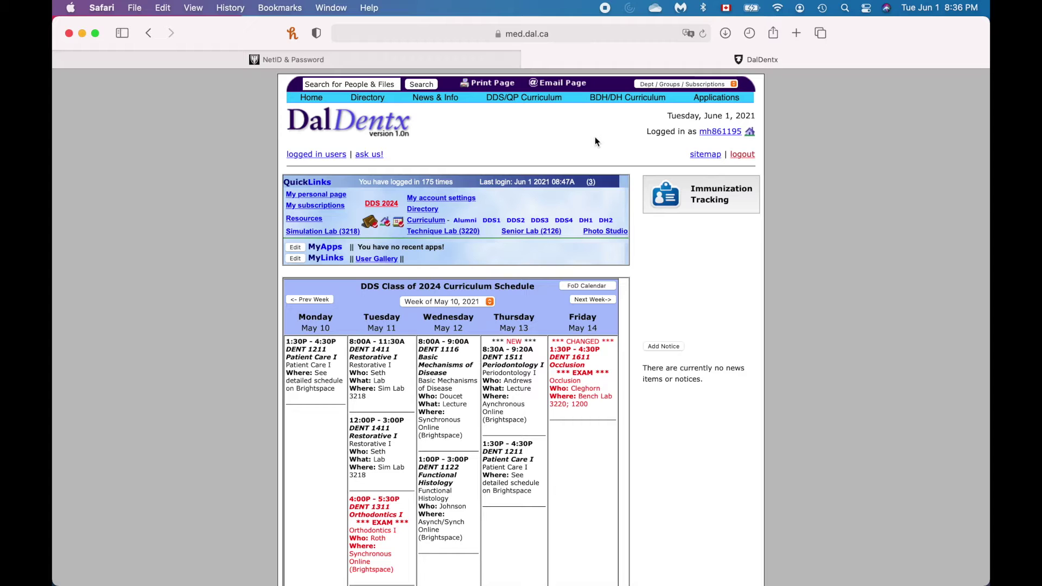
pyautogui.moveTo(502, 105)
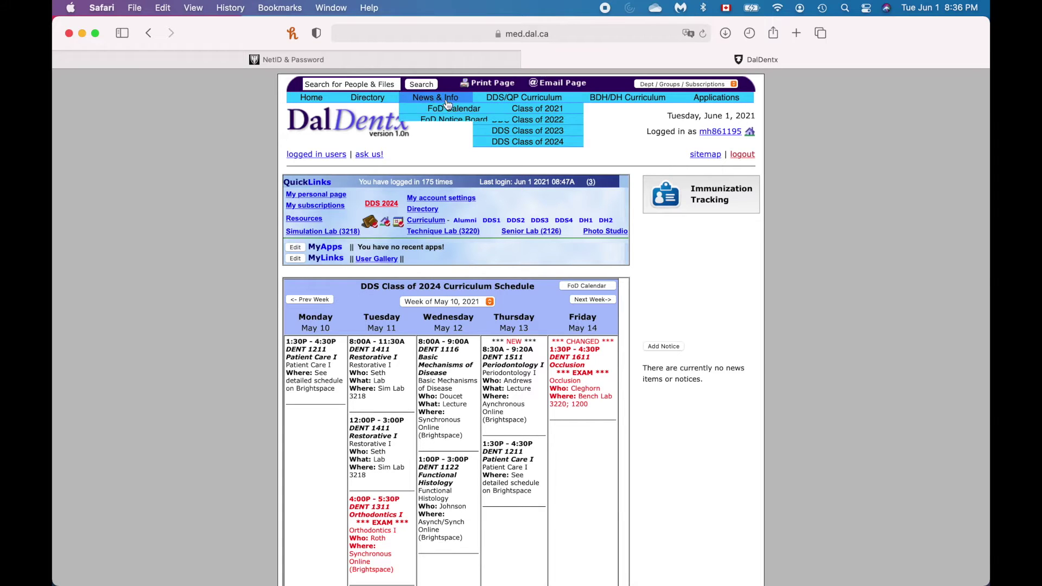
pyautogui.moveTo(383, 130)
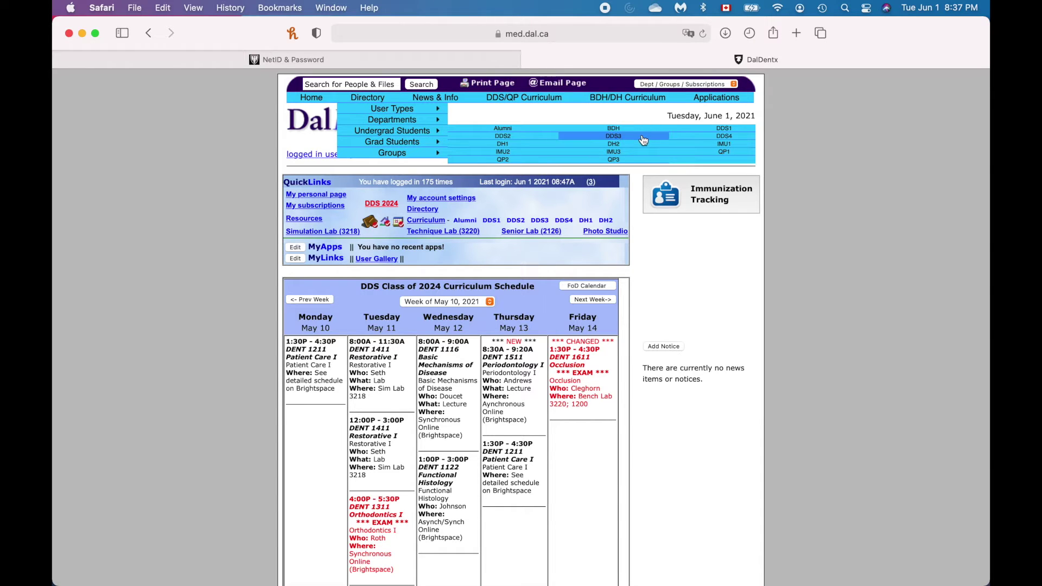
# Open the DDS4 listing, browse the DDS Class of 2021 photo gallery, and click a student's envelope icon
pyautogui.click(704, 139)
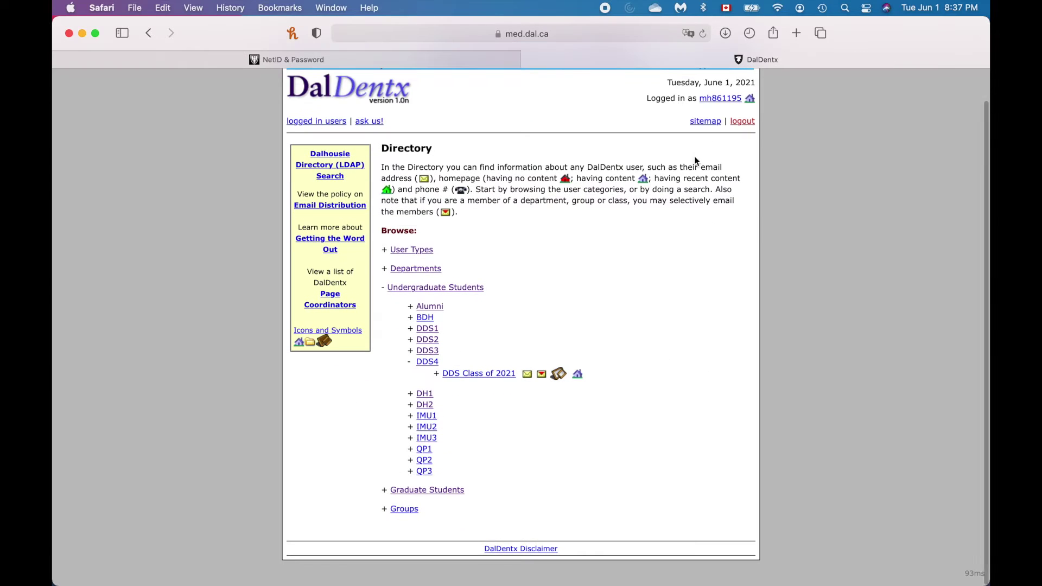
pyautogui.click(560, 377)
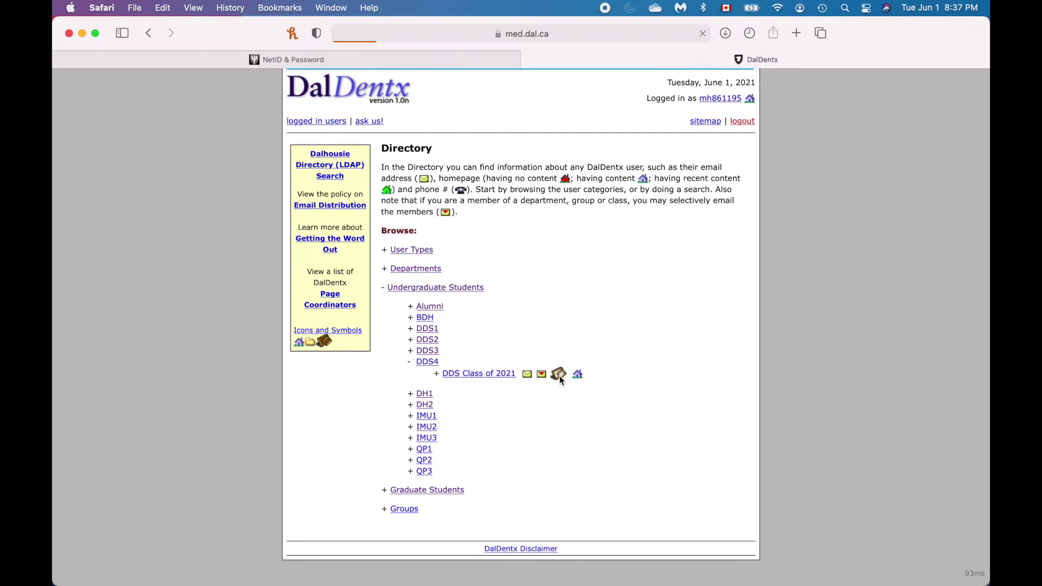
pyautogui.scroll(-1, 559, 378)
pyautogui.scroll(1, 560, 381)
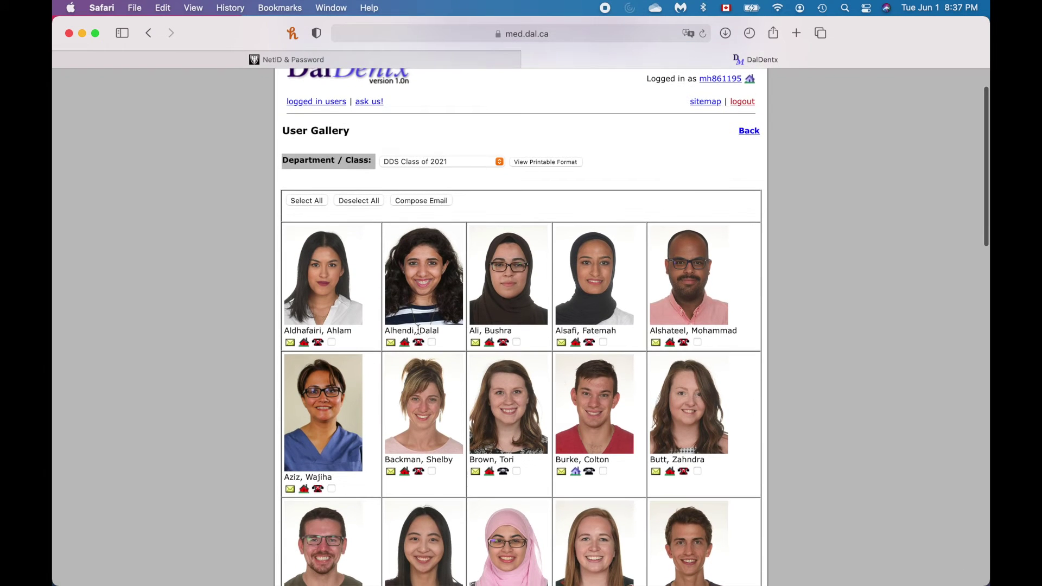
pyautogui.scroll(-4, 509, 363)
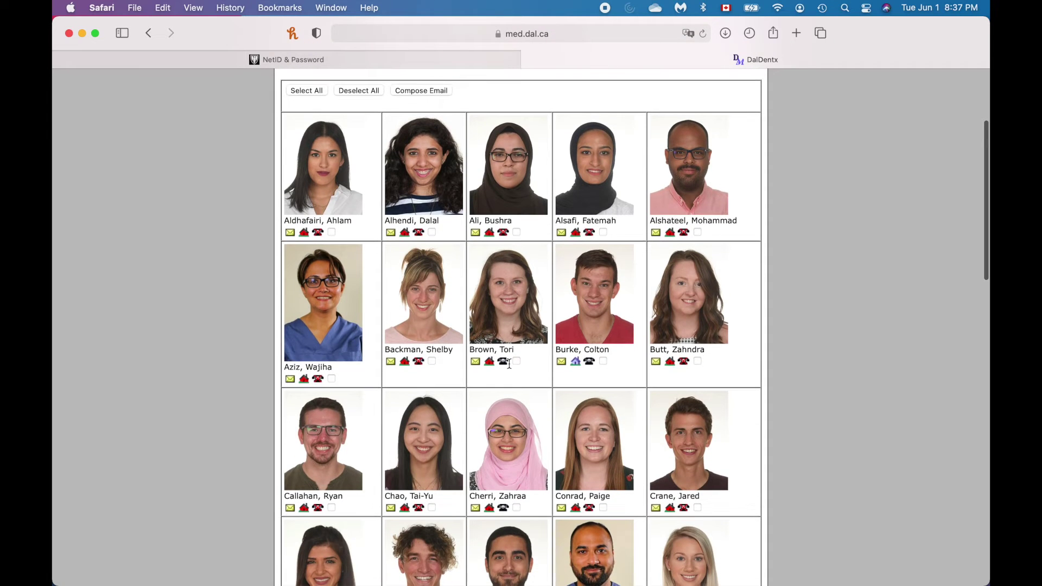
pyautogui.scroll(1, 461, 325)
pyautogui.scroll(1, 462, 327)
pyautogui.scroll(-1, 462, 327)
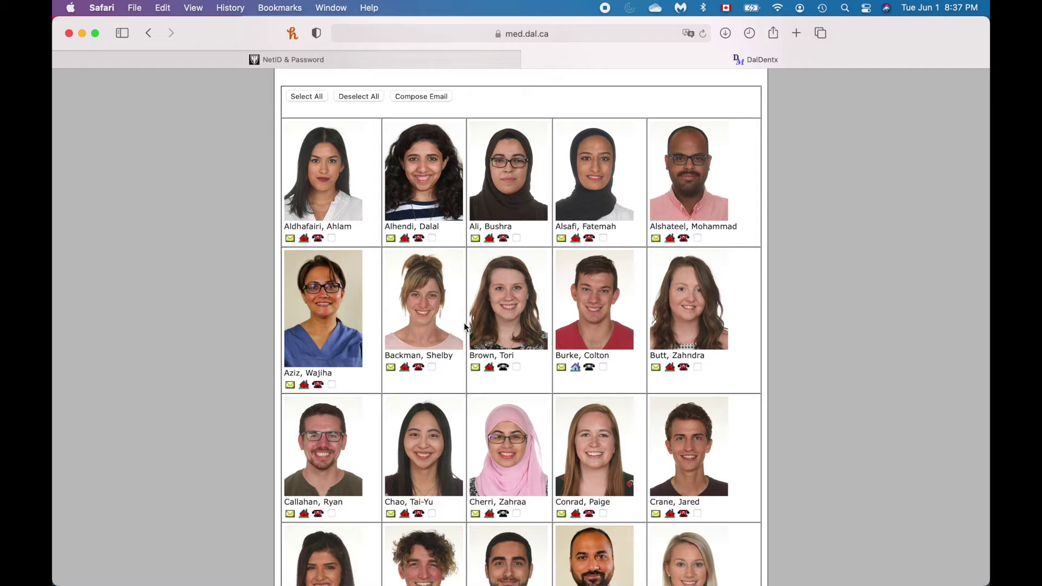
pyautogui.click(656, 239)
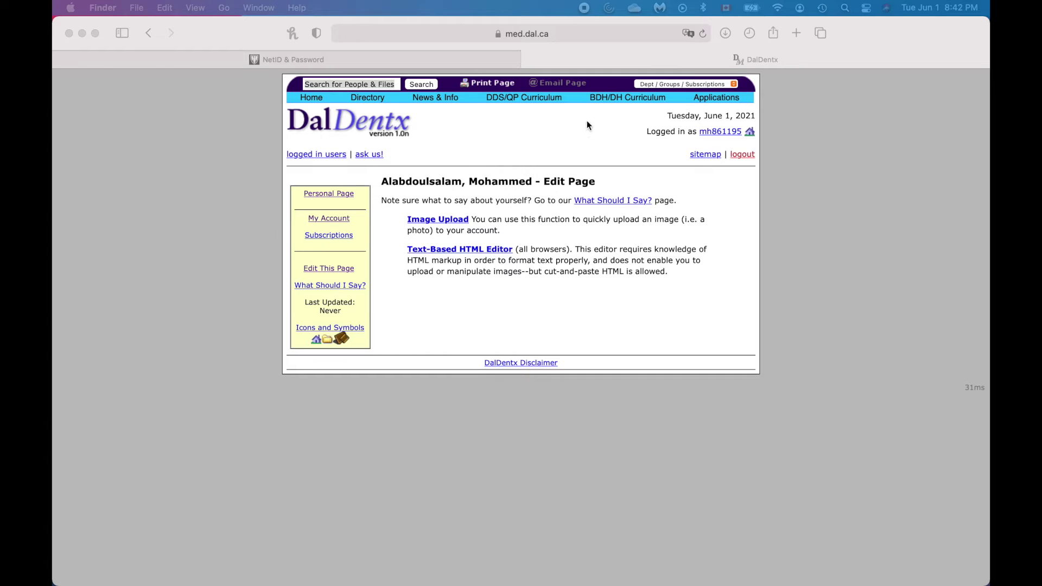
# From Home, open your account's Edit This Page and open then close Image Upload
pyautogui.click(313, 98)
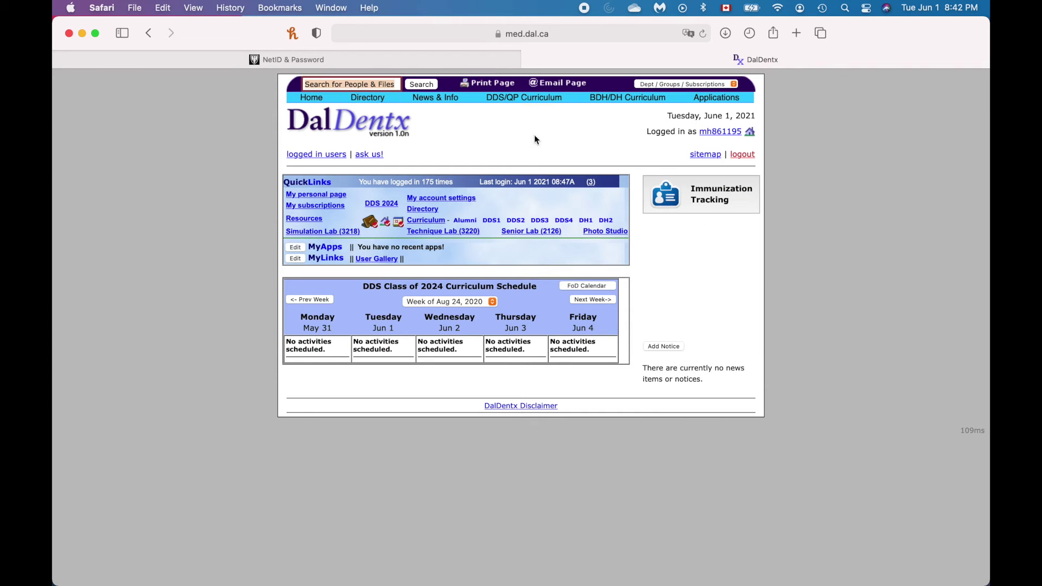
pyautogui.click(720, 132)
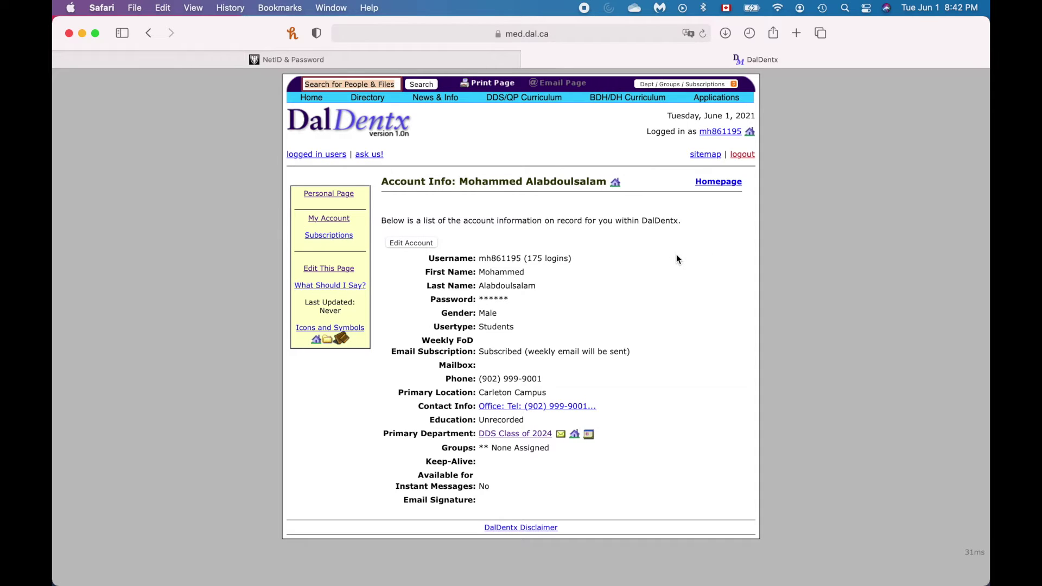
pyautogui.click(328, 269)
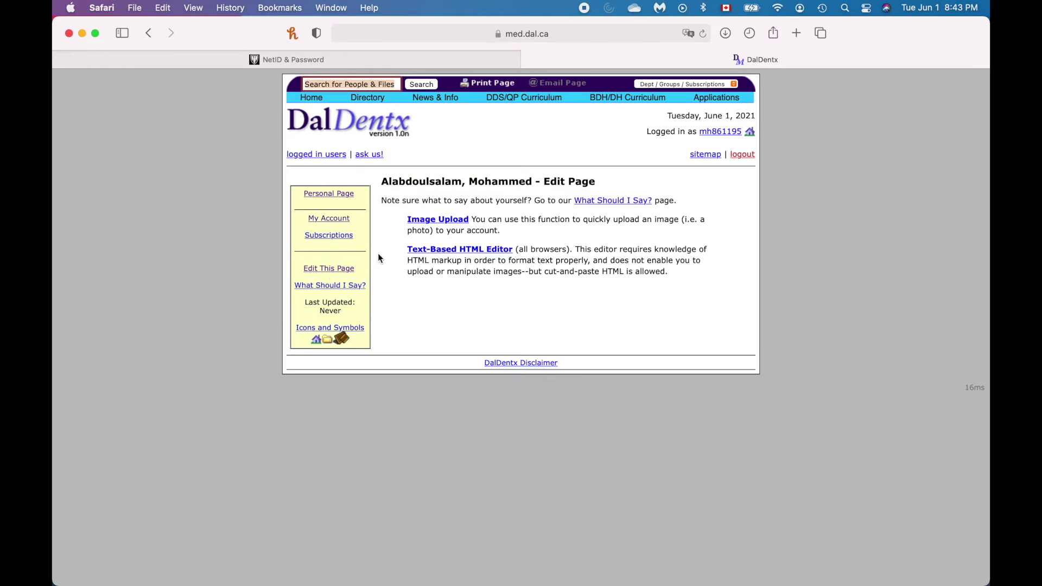
pyautogui.click(439, 222)
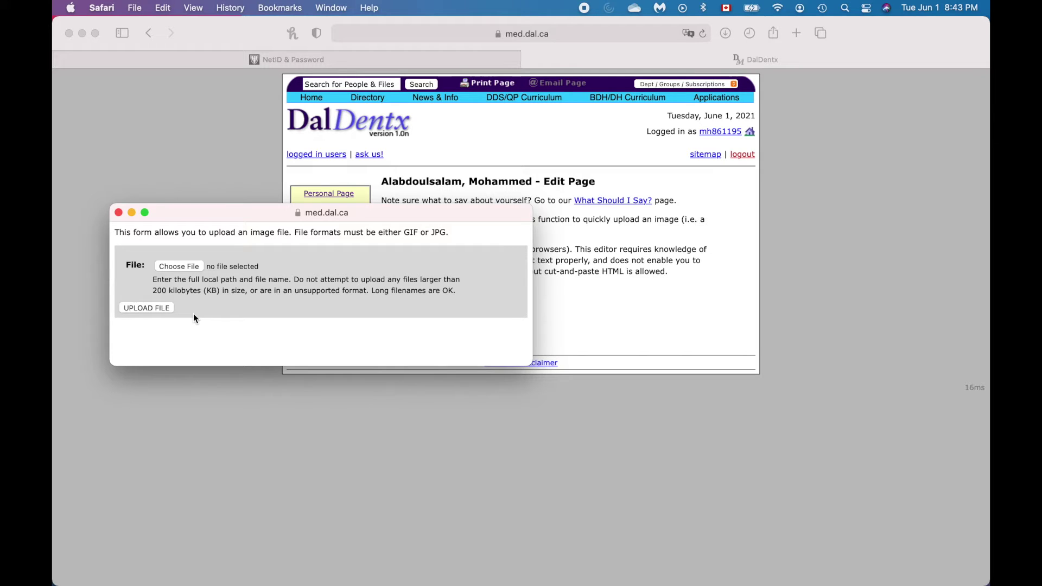
pyautogui.click(119, 213)
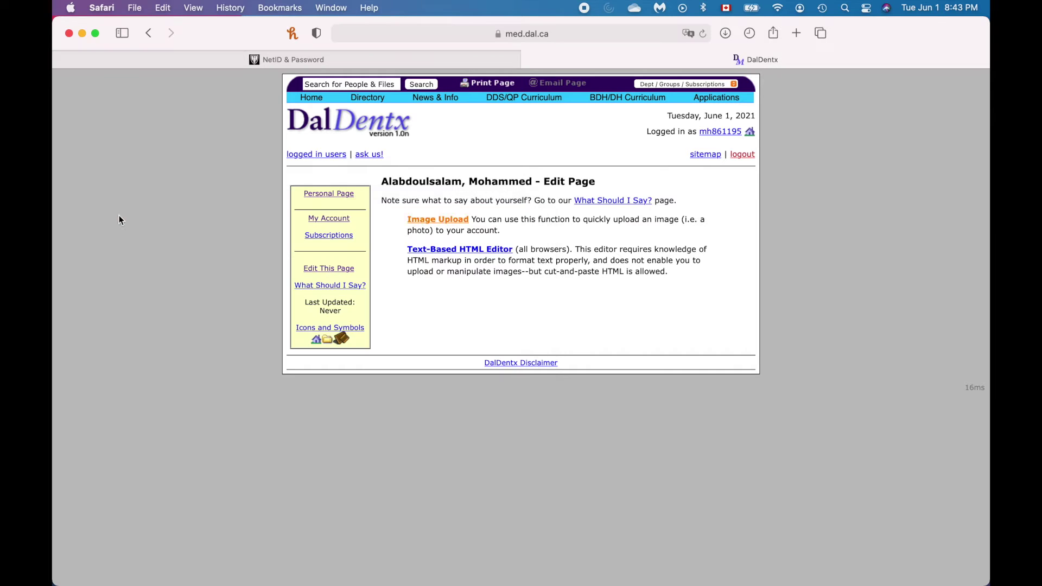
# Open the DDS1 class listing under Directory > Undergrad Students
pyautogui.moveTo(367, 98)
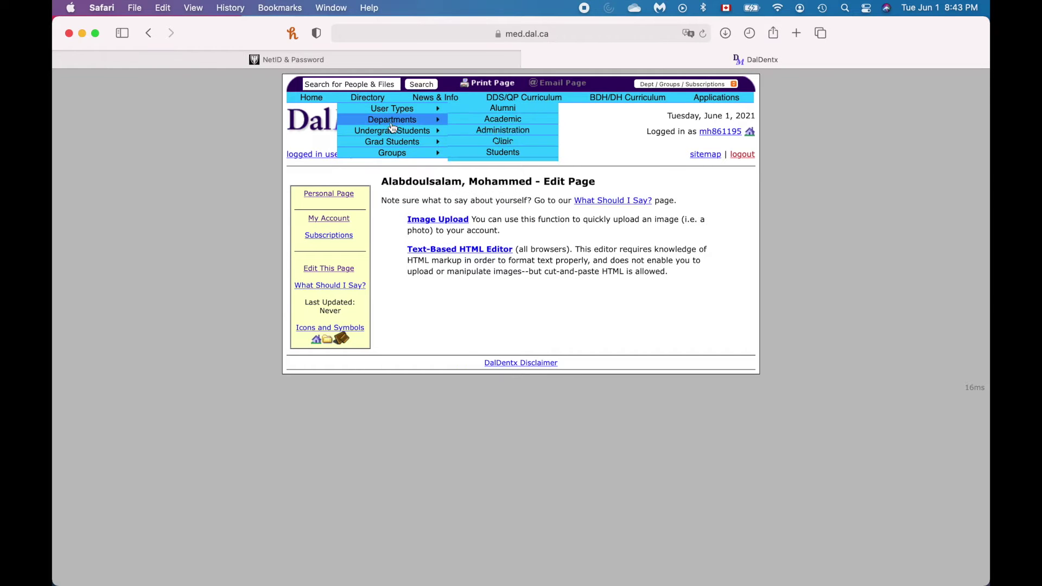
pyautogui.moveTo(396, 131)
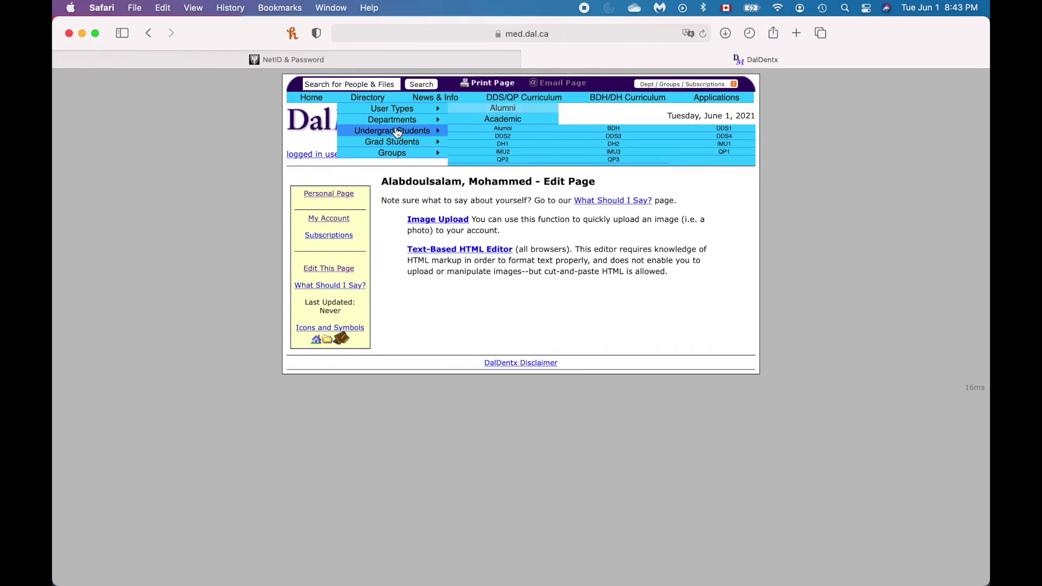
pyautogui.click(737, 129)
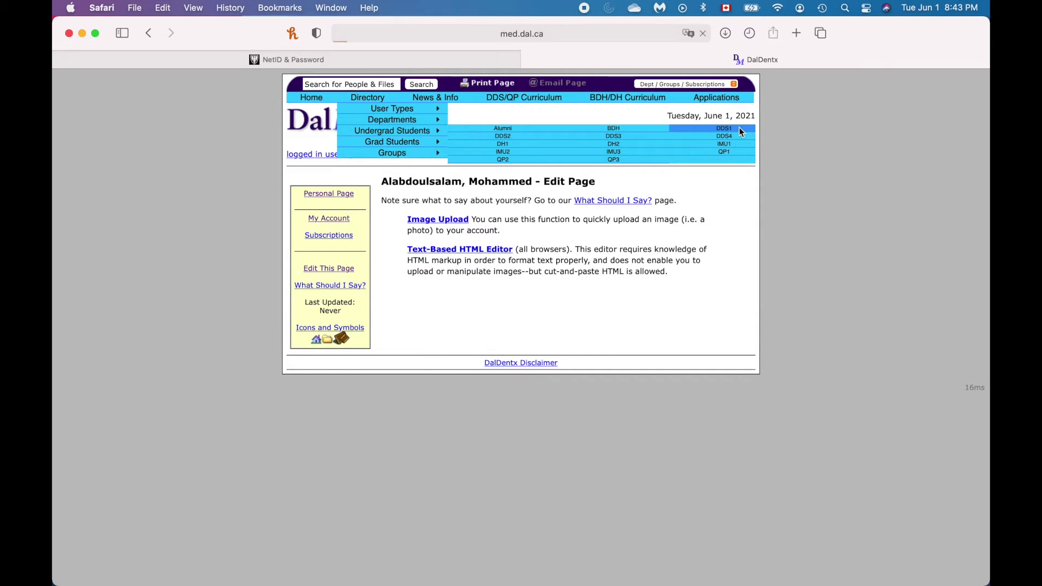
# Open and scroll through the DDS Class of 2024 photo gallery
pyautogui.click(559, 341)
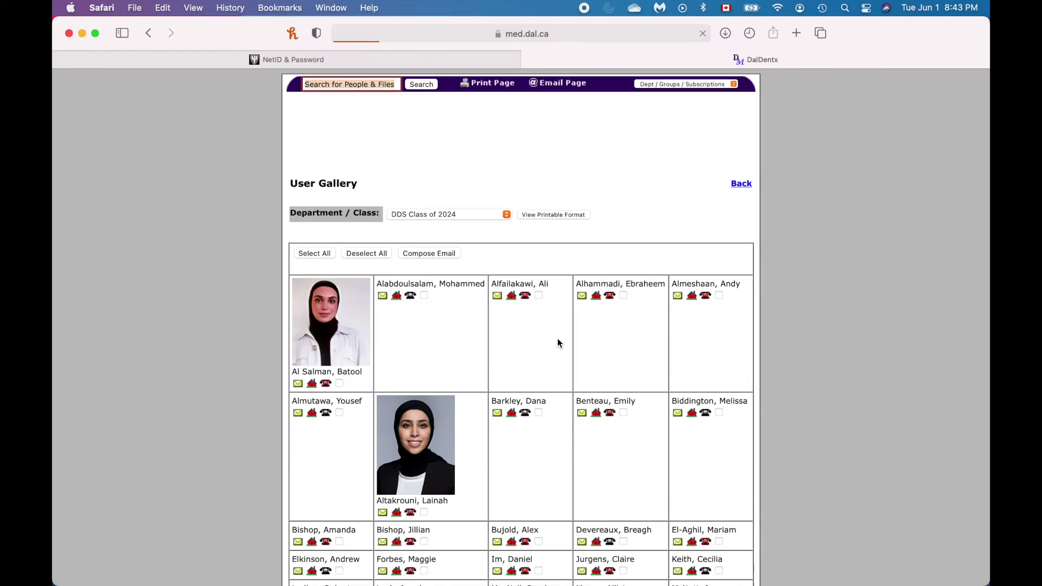
pyautogui.scroll(-5, 558, 342)
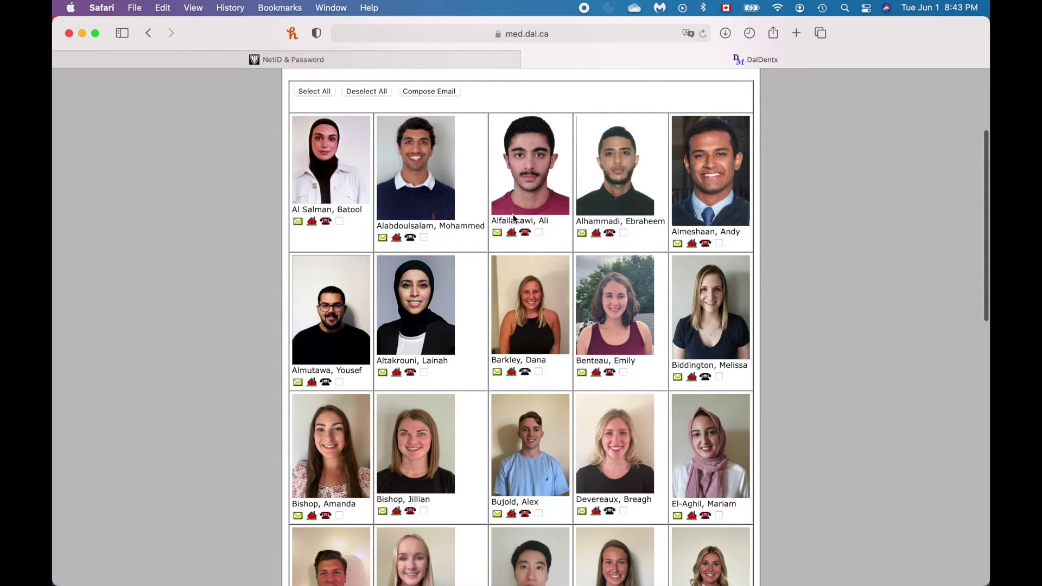
pyautogui.scroll(5, 728, 263)
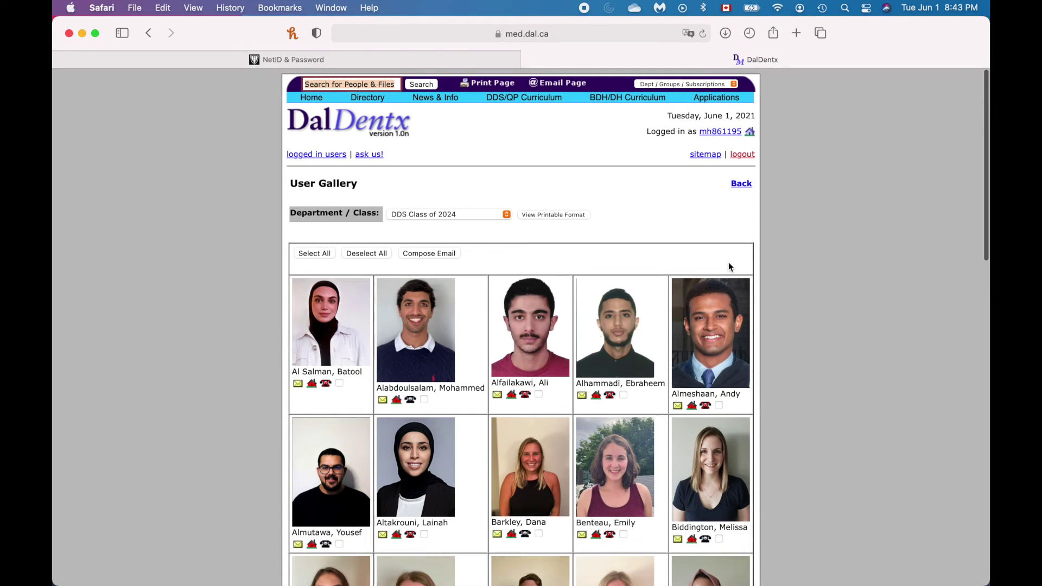
# Make your account details editable, then open the 'What Should I Say?' advice page
pyautogui.click(713, 132)
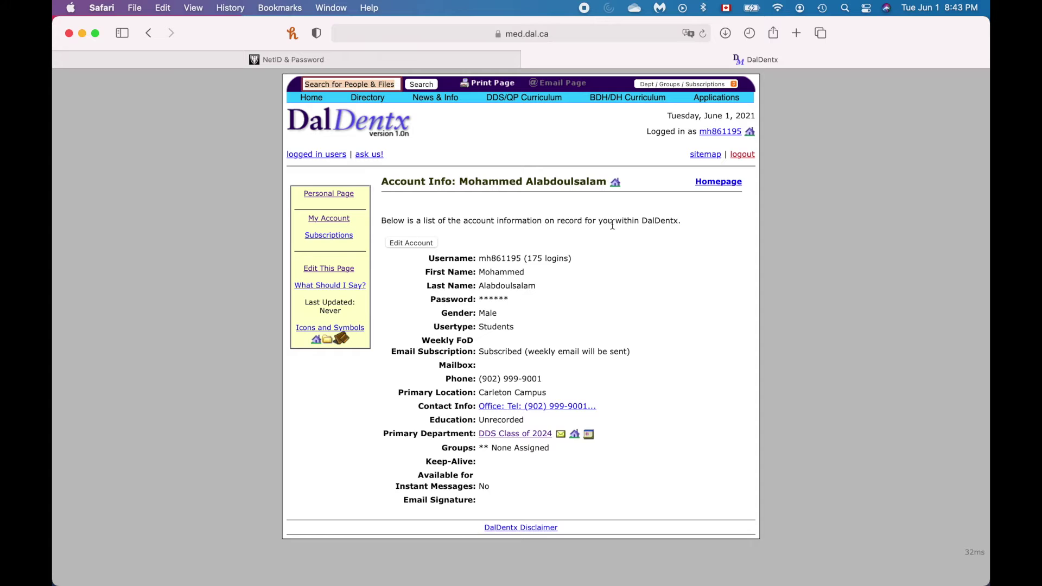
pyautogui.click(424, 244)
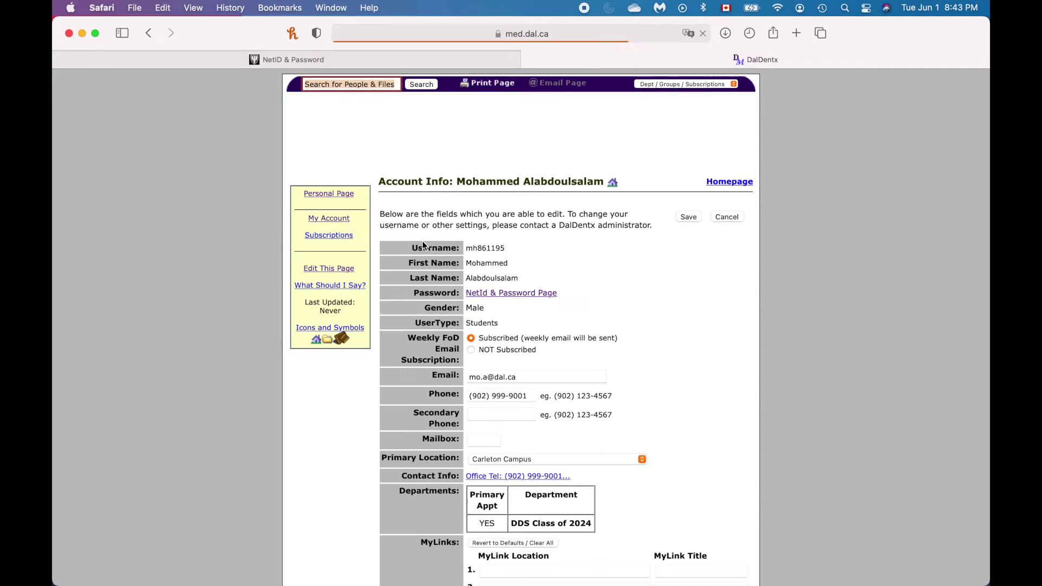
pyautogui.scroll(-1, 549, 282)
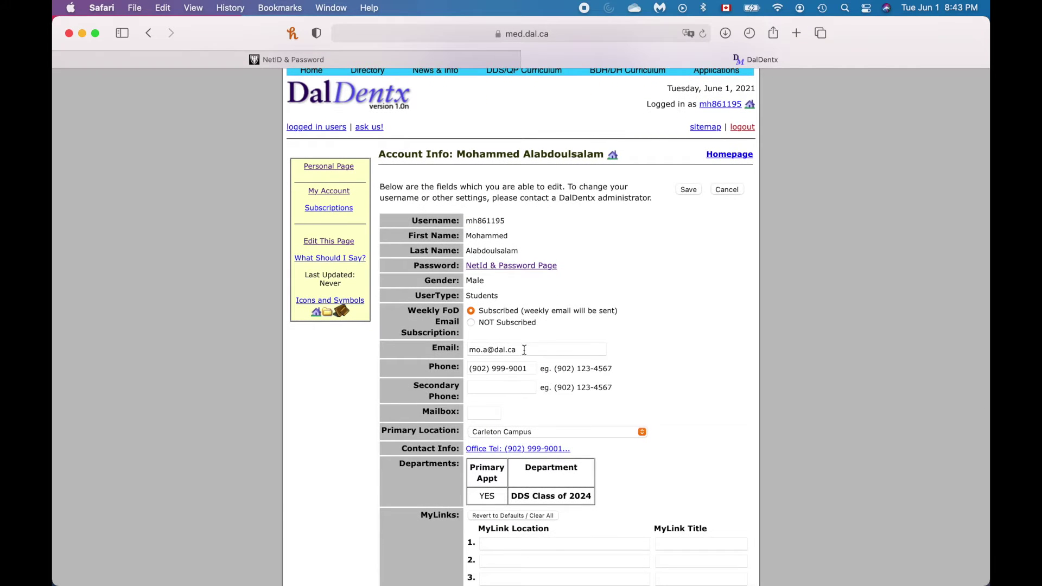
pyautogui.scroll(-4, 507, 369)
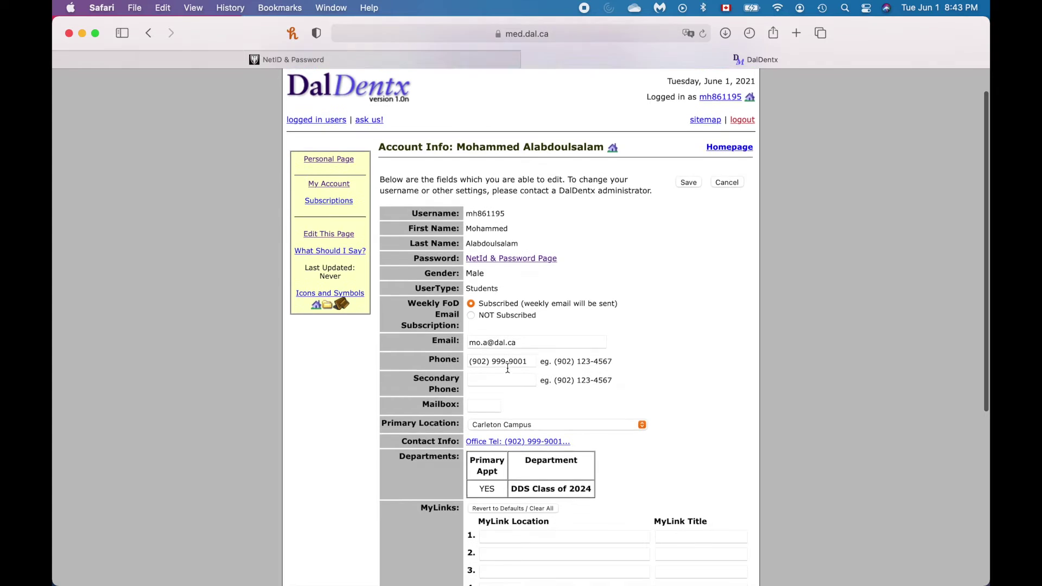
pyautogui.scroll(-5, 500, 350)
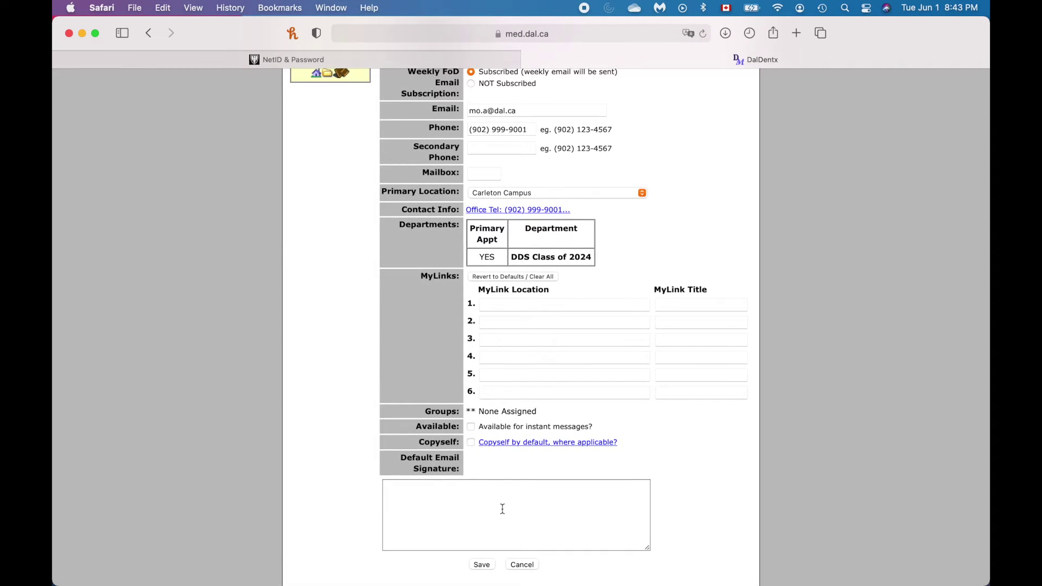
pyautogui.scroll(1, 502, 508)
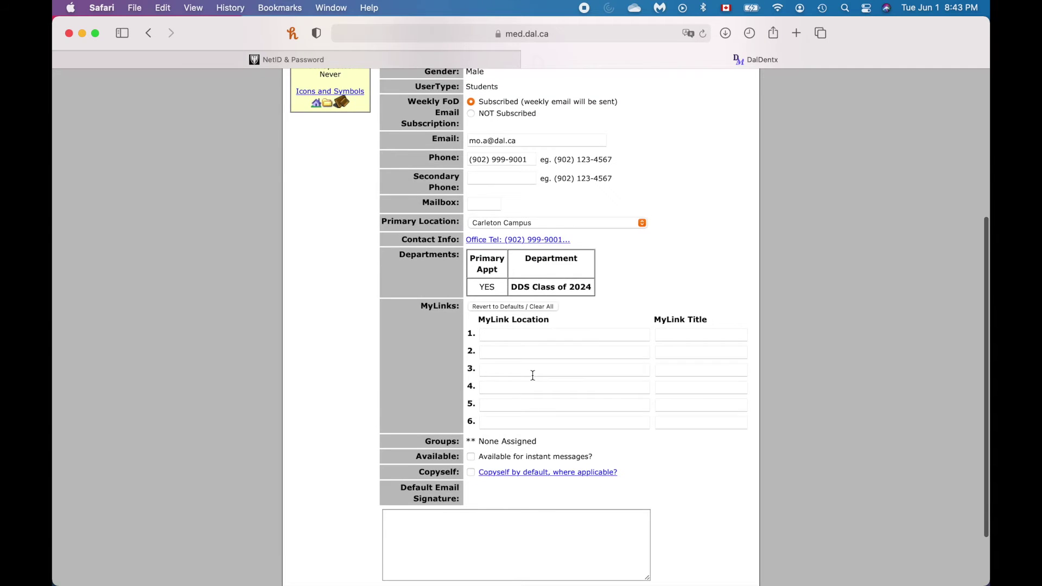
pyautogui.scroll(5, 533, 378)
pyautogui.scroll(2, 533, 379)
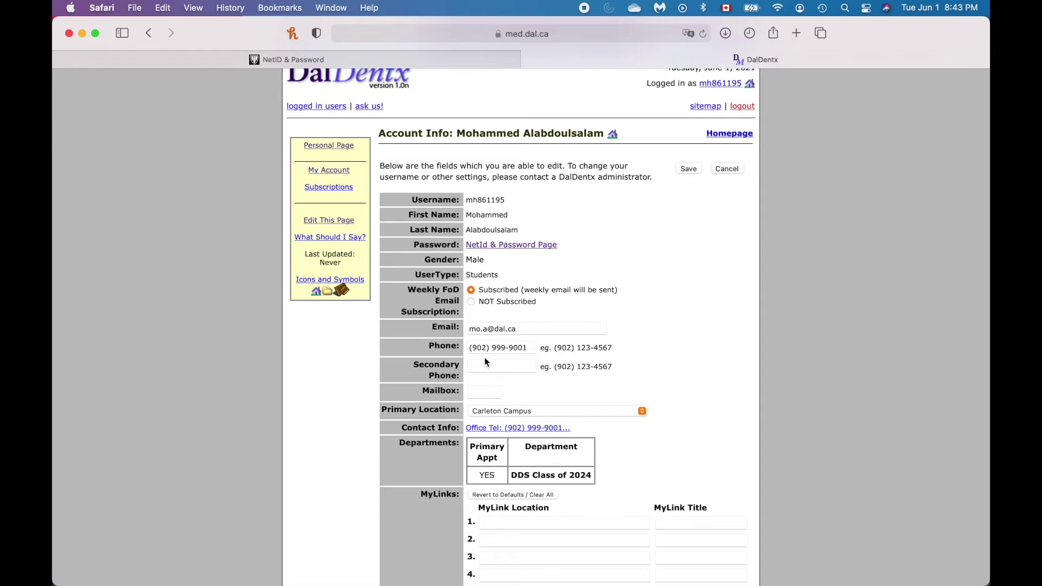
pyautogui.click(347, 238)
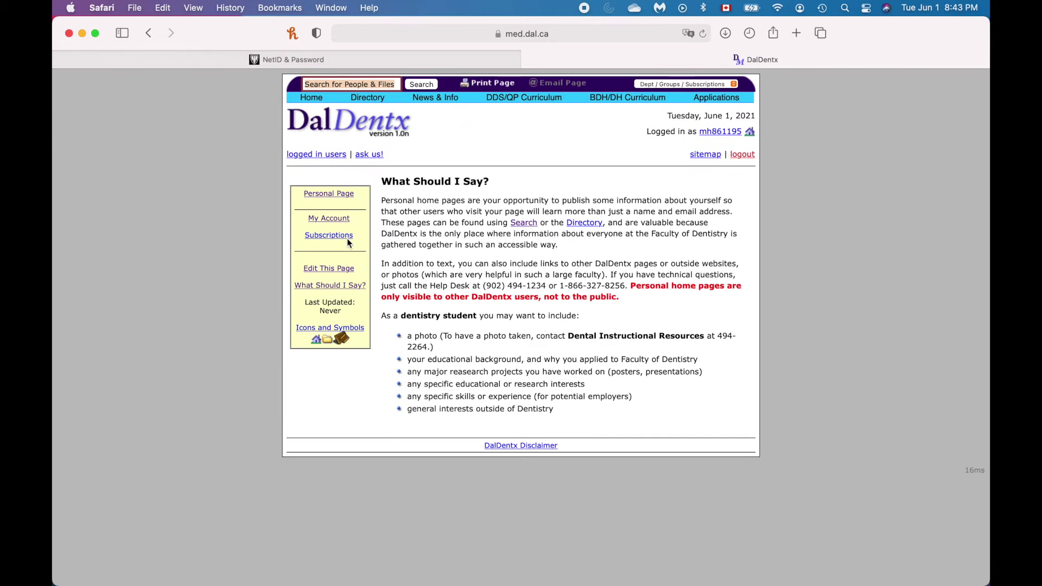
# Open the DalDentx personal home page and start a Quick Update of it
pyautogui.click(325, 196)
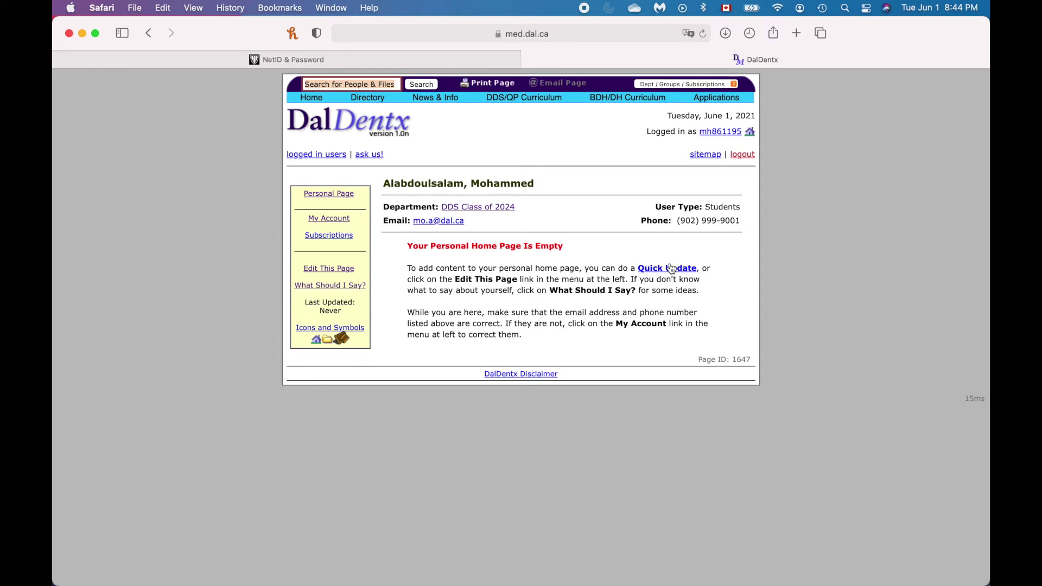
pyautogui.click(671, 269)
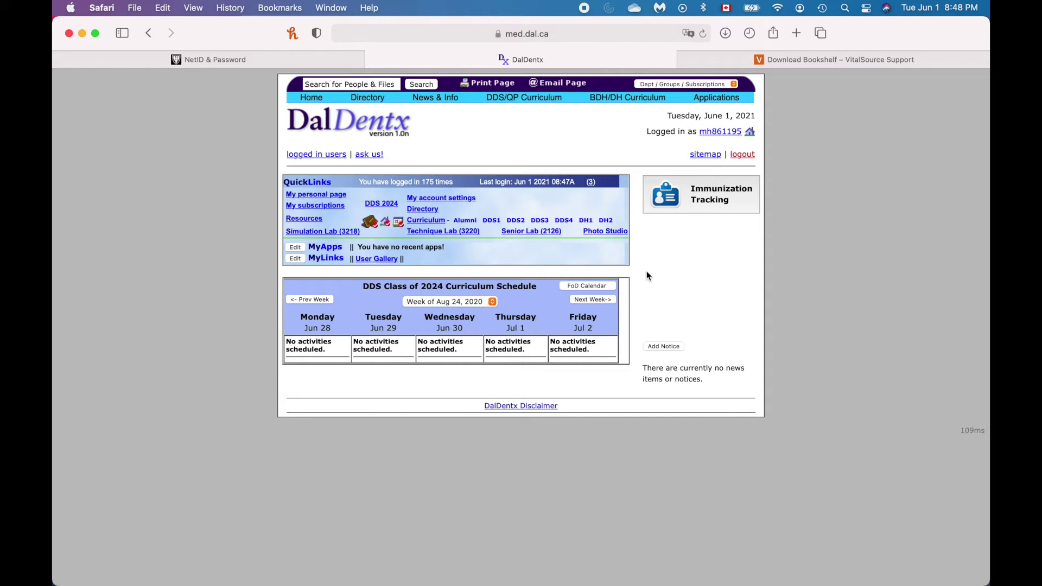
# Switch to the Download Bookshelf support page, check its web address, and scroll down to the downloads
pyautogui.click(789, 60)
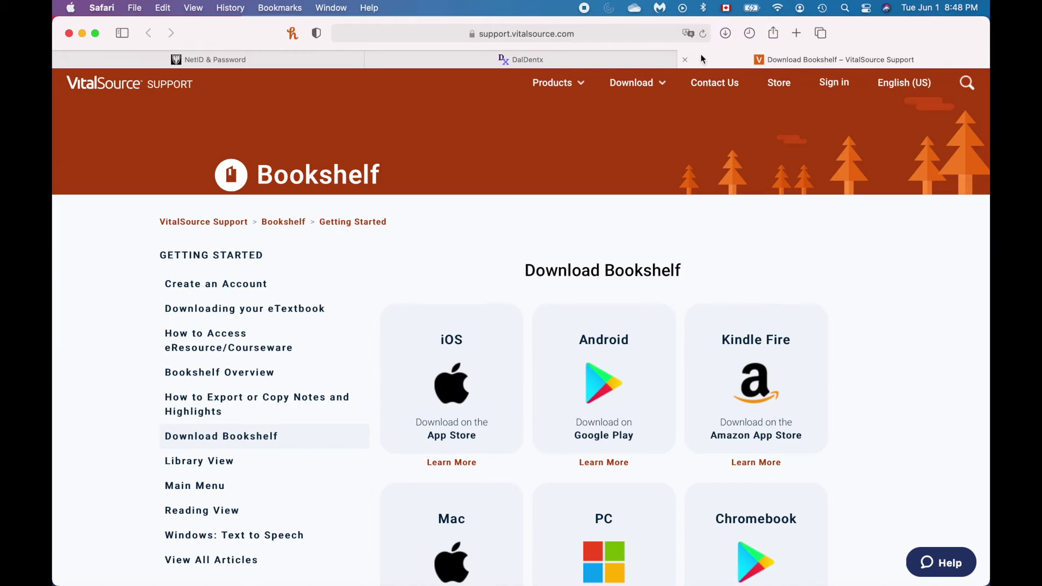
pyautogui.click(602, 34)
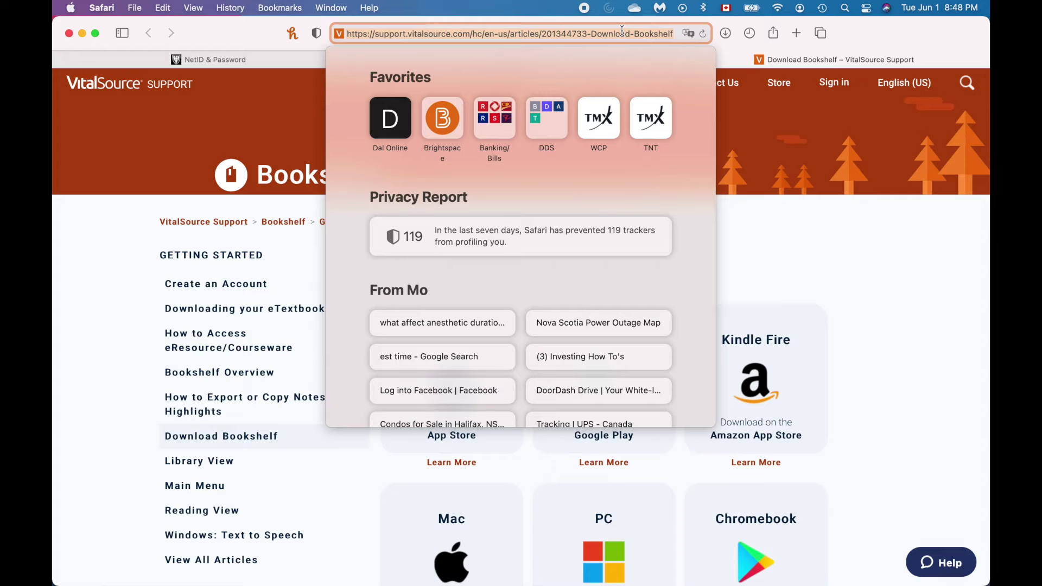
pyautogui.click(815, 247)
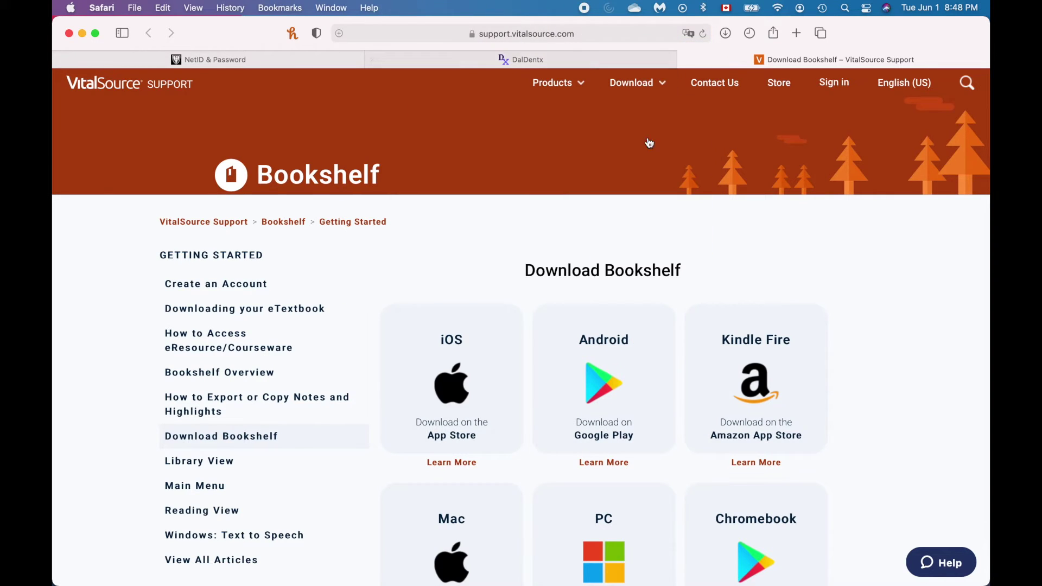
pyautogui.scroll(-2, 712, 229)
pyautogui.scroll(-4, 713, 234)
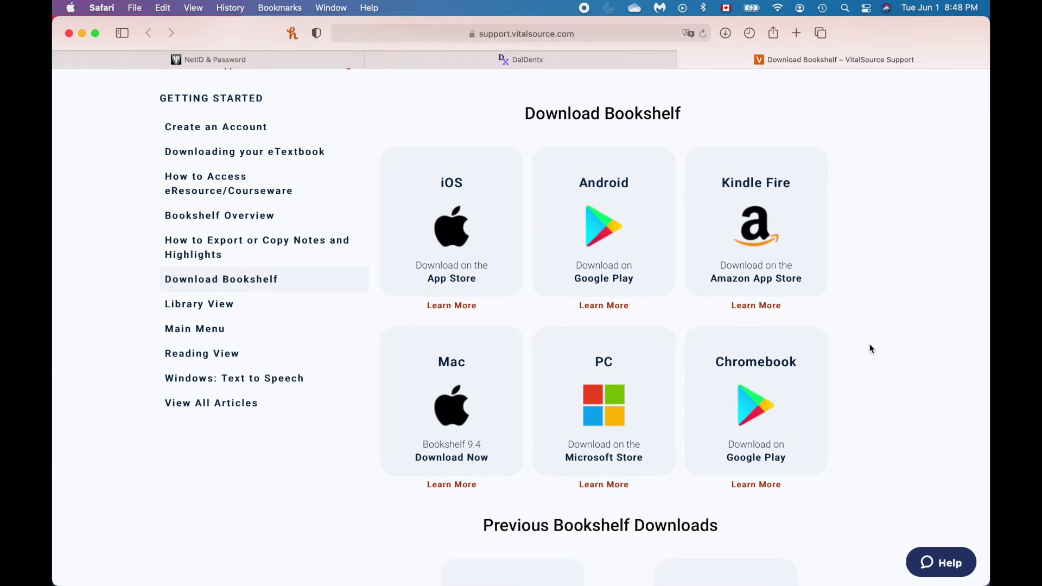
pyautogui.scroll(-1, 877, 369)
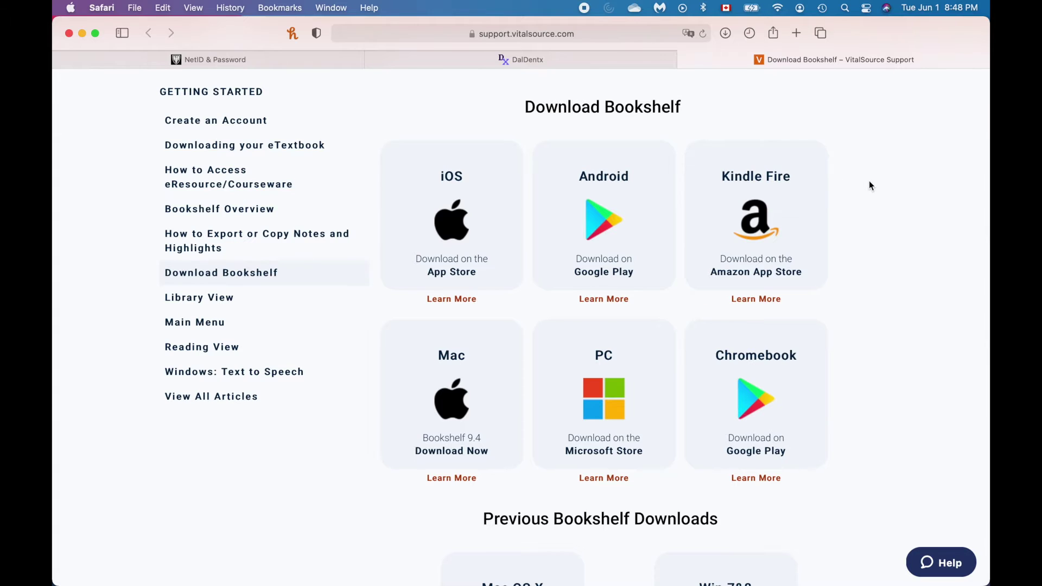
# Download Bookshelf 9.4 for Mac and open the downloaded disk image from Downloads
pyautogui.click(448, 450)
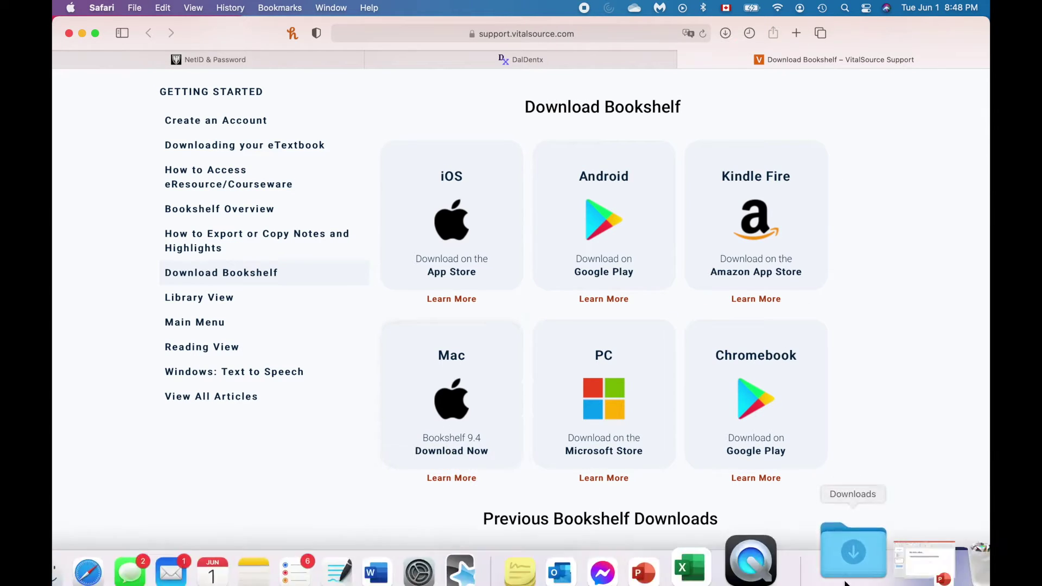
pyautogui.click(845, 583)
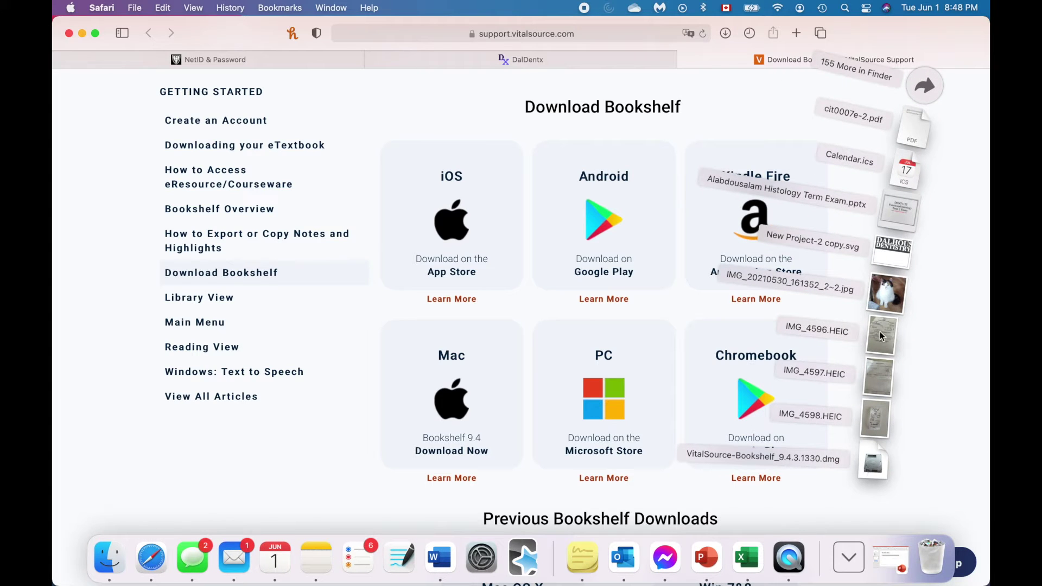
pyautogui.click(873, 460)
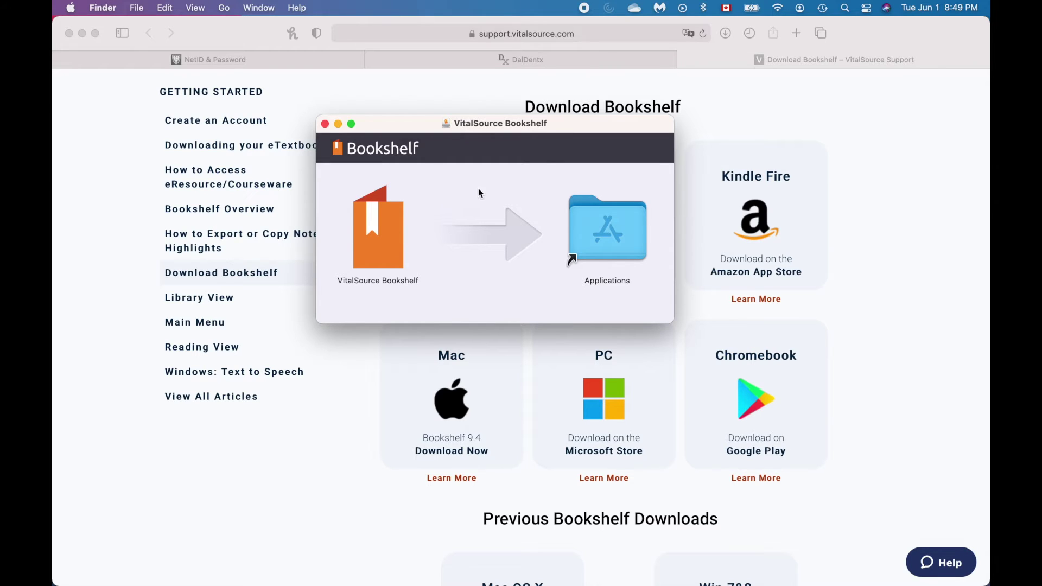
# Copy VitalSource Bookshelf into Applications, replacing the existing app, and close the installer window
pyautogui.moveTo(387, 238); pyautogui.dragTo(591, 248)
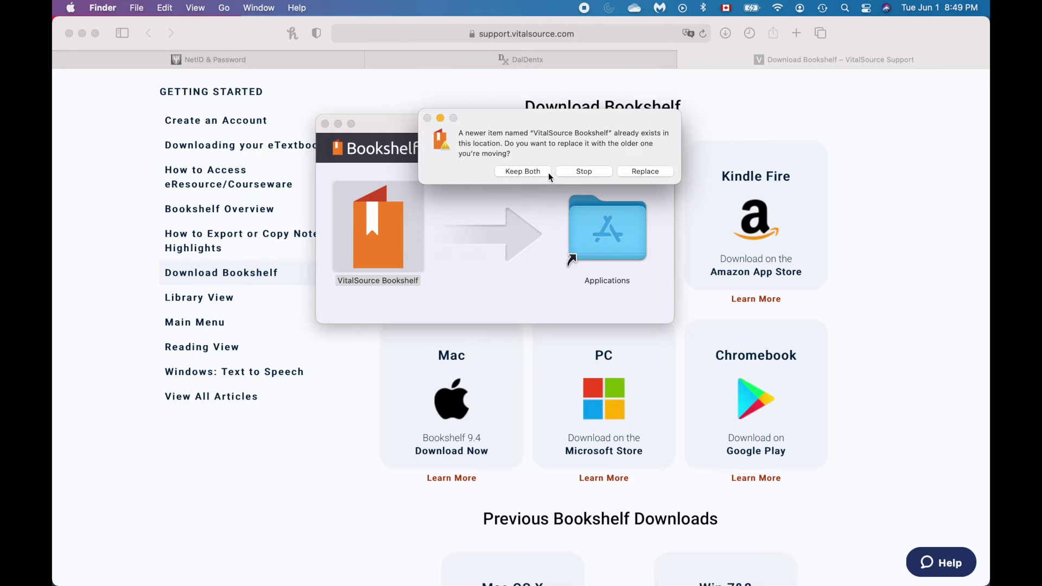
pyautogui.click(597, 172)
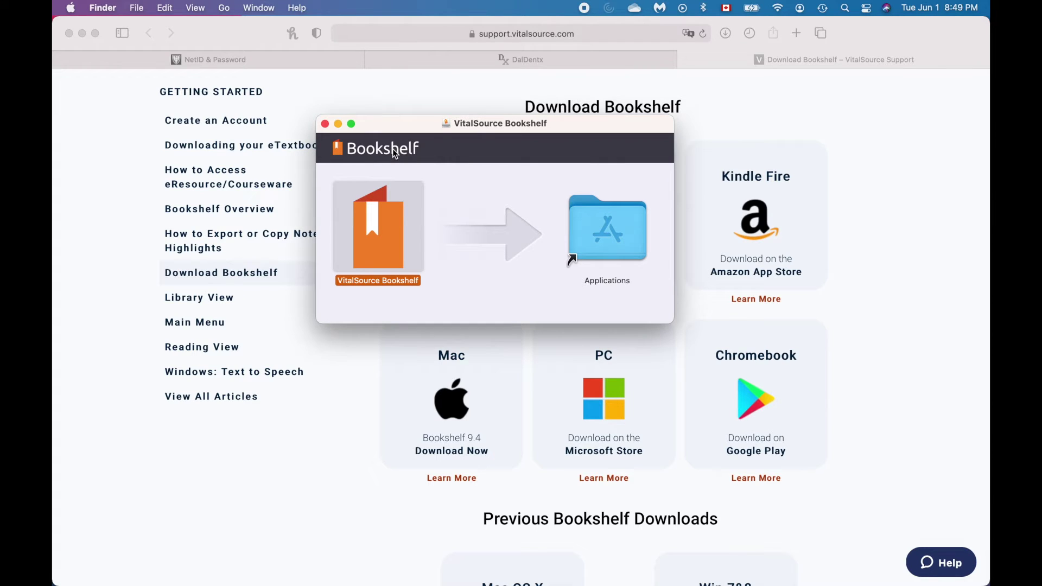
pyautogui.click(324, 123)
# Launch VitalSource Bookshelf through Spotlight search
pyautogui.press('super+space')
pyautogui.write('appvi')
pyautogui.press('Return')
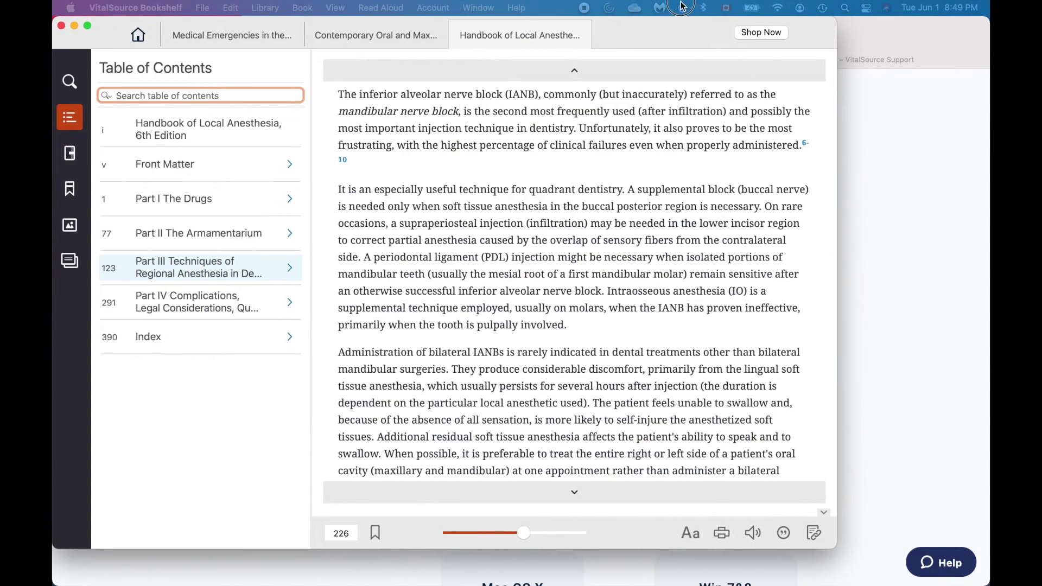
# Enlarge the reader window to nearly full screen and return to the library home
pyautogui.moveTo(831, 541); pyautogui.dragTo(985, 585)
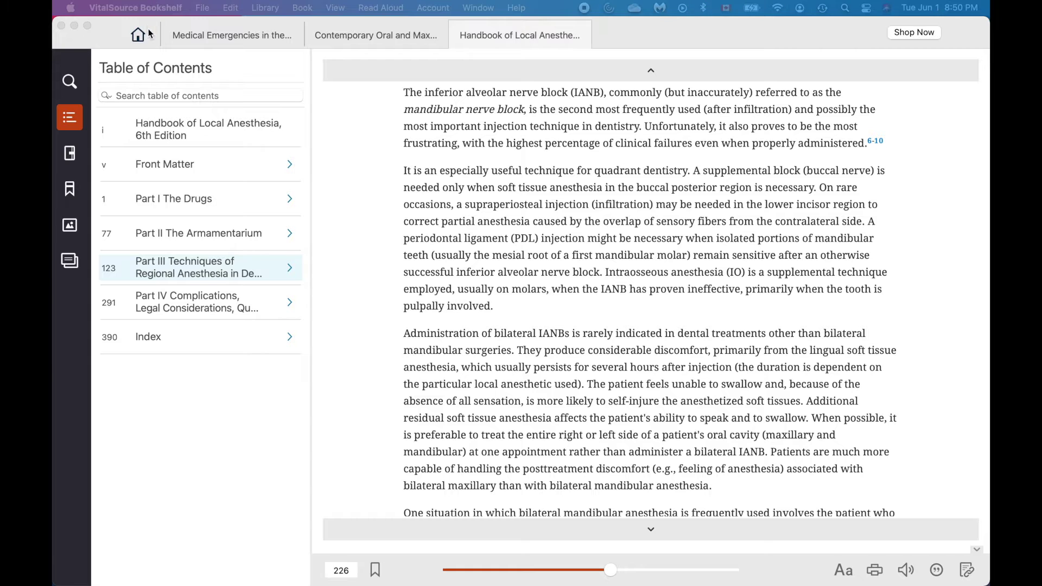
pyautogui.click(143, 8)
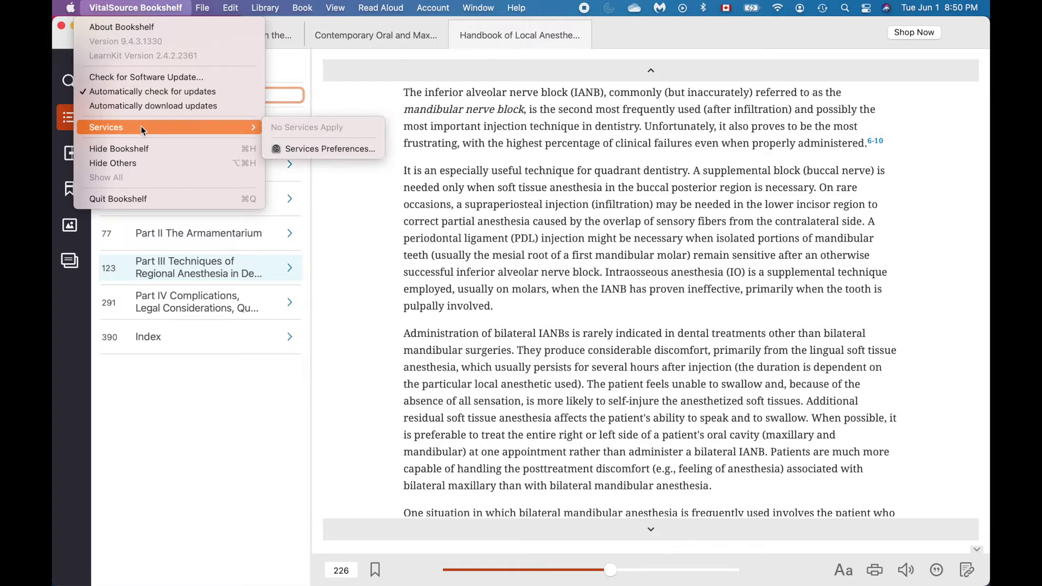
pyautogui.moveTo(202, 16)
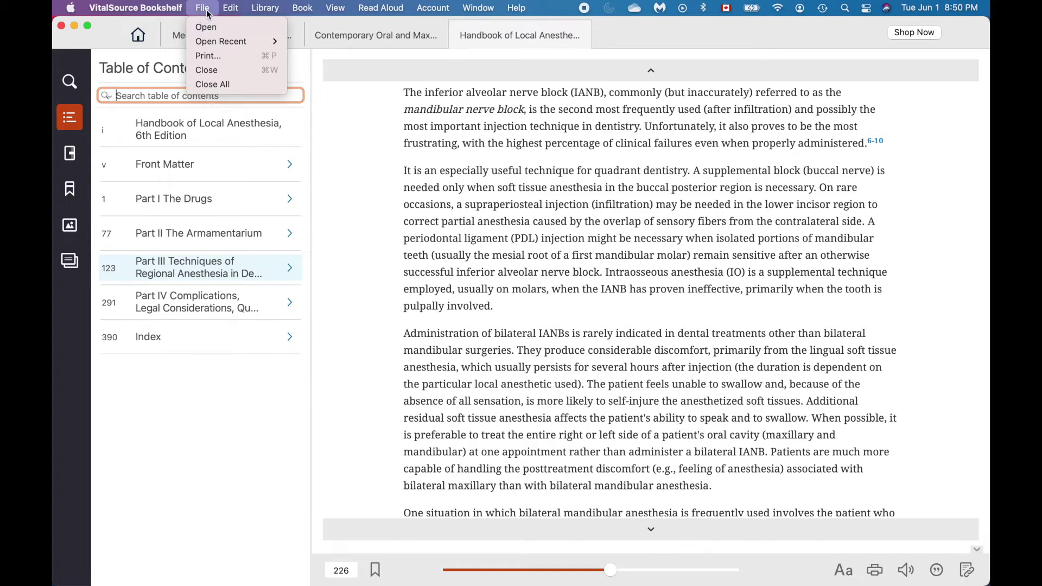
pyautogui.click(146, 41)
pyautogui.click(138, 37)
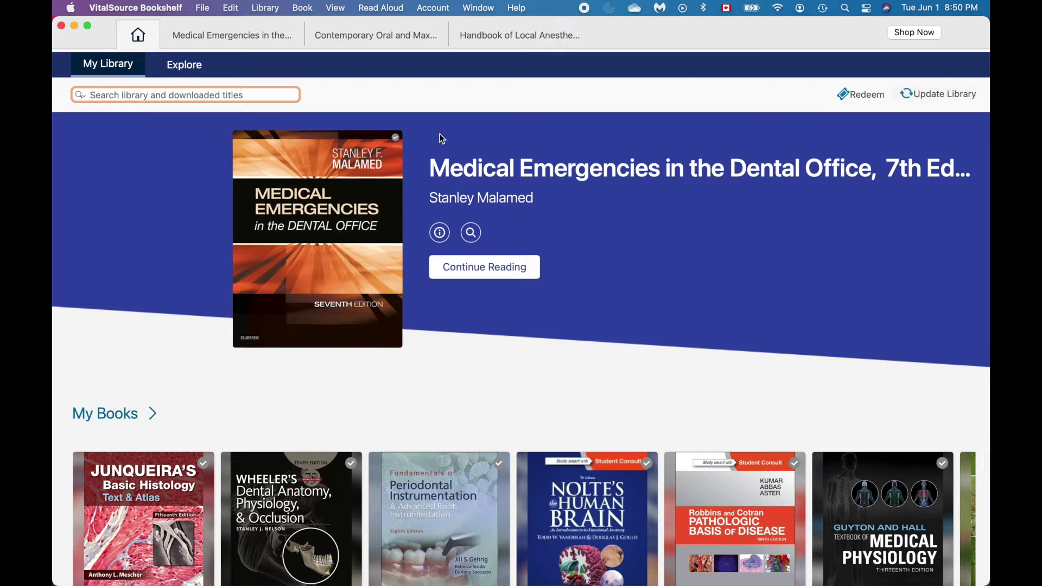
# Sign out of the Bookshelf account from the Account menu and confirm
pyautogui.click(429, 12)
pyautogui.click(455, 87)
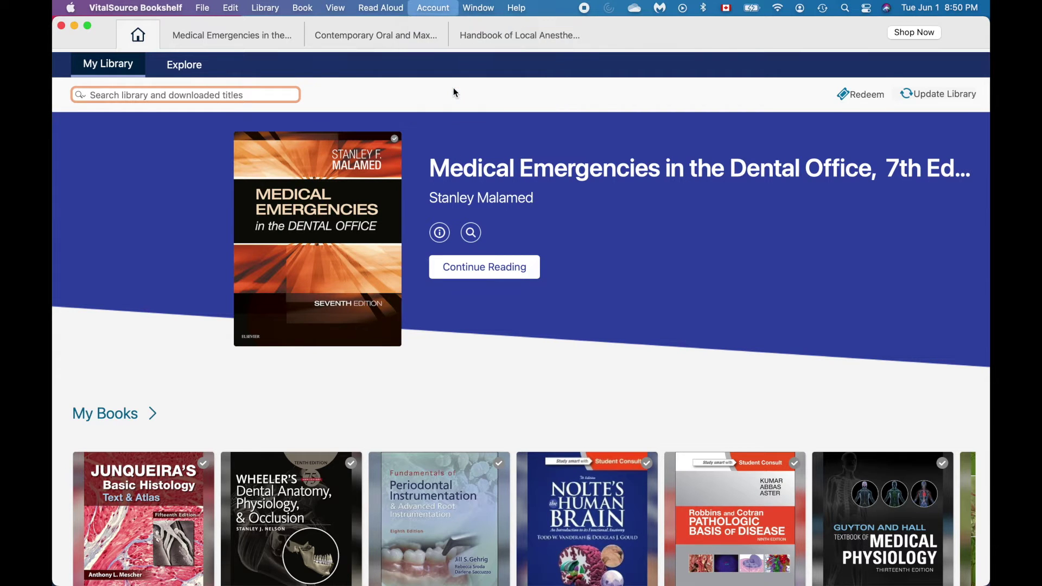
pyautogui.click(562, 243)
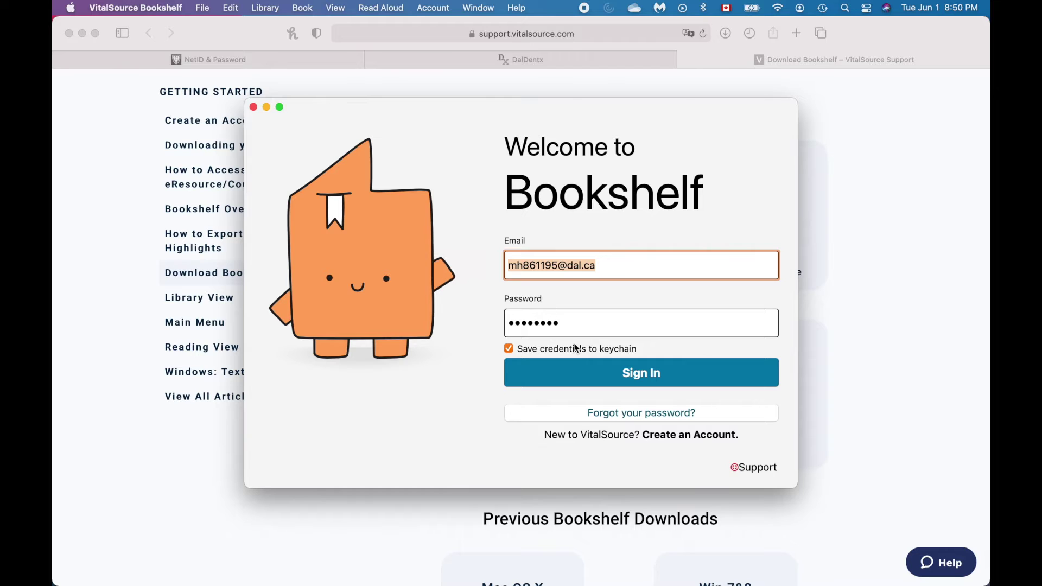
# Follow the 'Create an Account.' link from the Bookshelf sign-in screen to the sign-up page
pyautogui.click(687, 438)
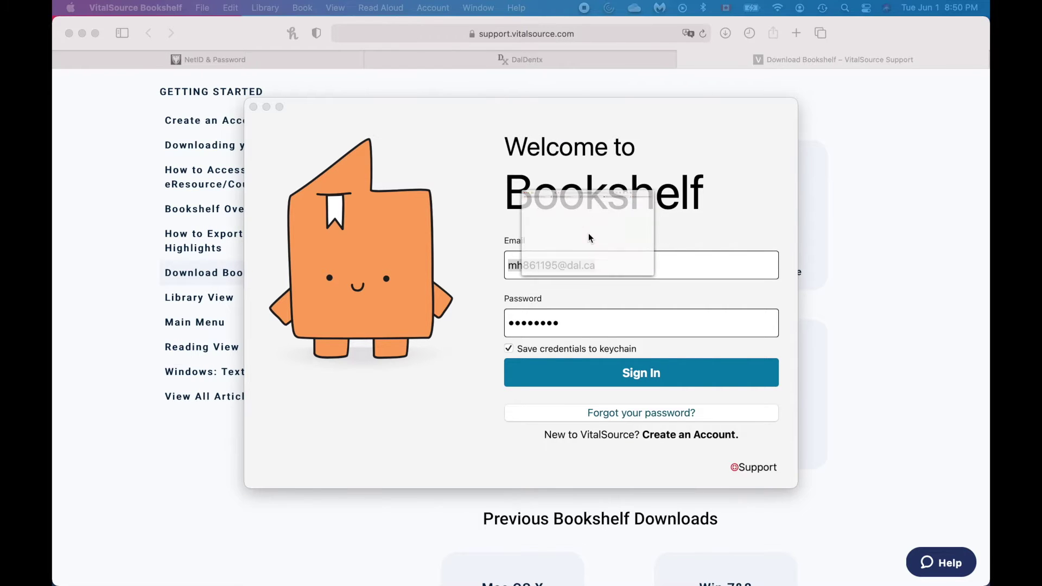
pyautogui.click(589, 232)
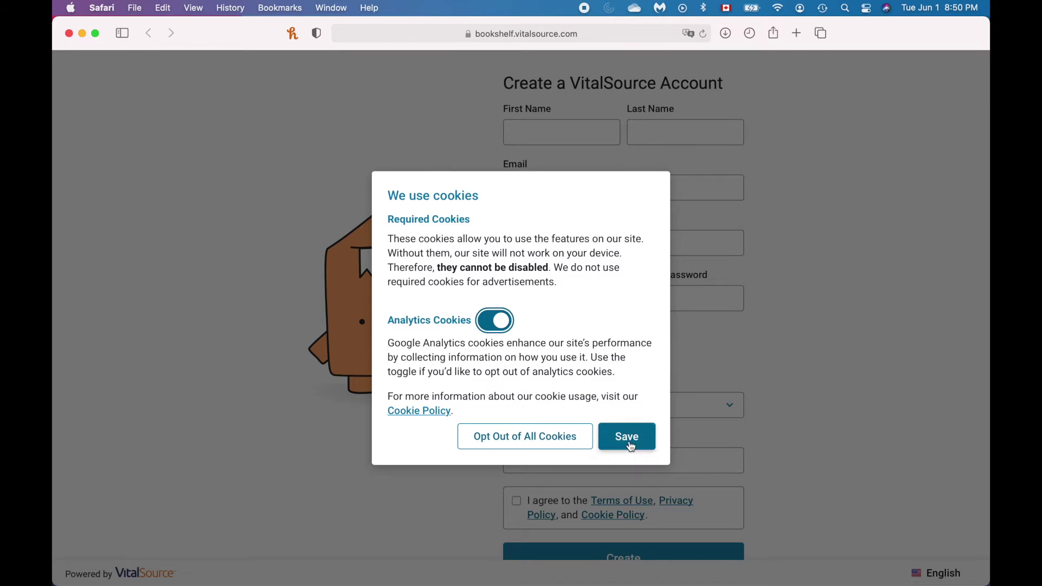
# Save the cookie preferences, click through the First Name, Last Name and Email fields, then sign in to Bookshelf
pyautogui.click(628, 437)
pyautogui.scroll(-1, 770, 405)
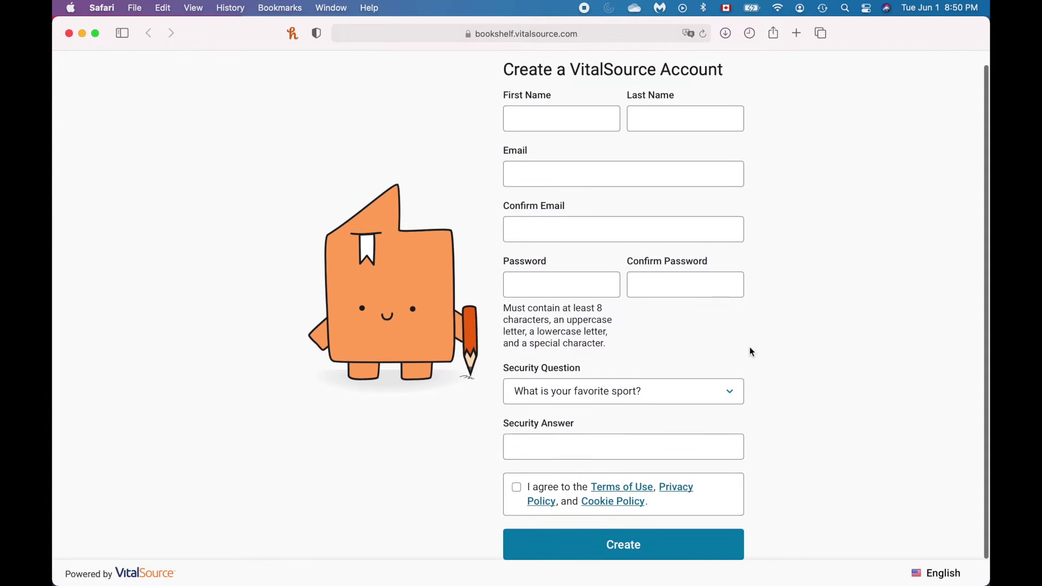
pyautogui.click(588, 119)
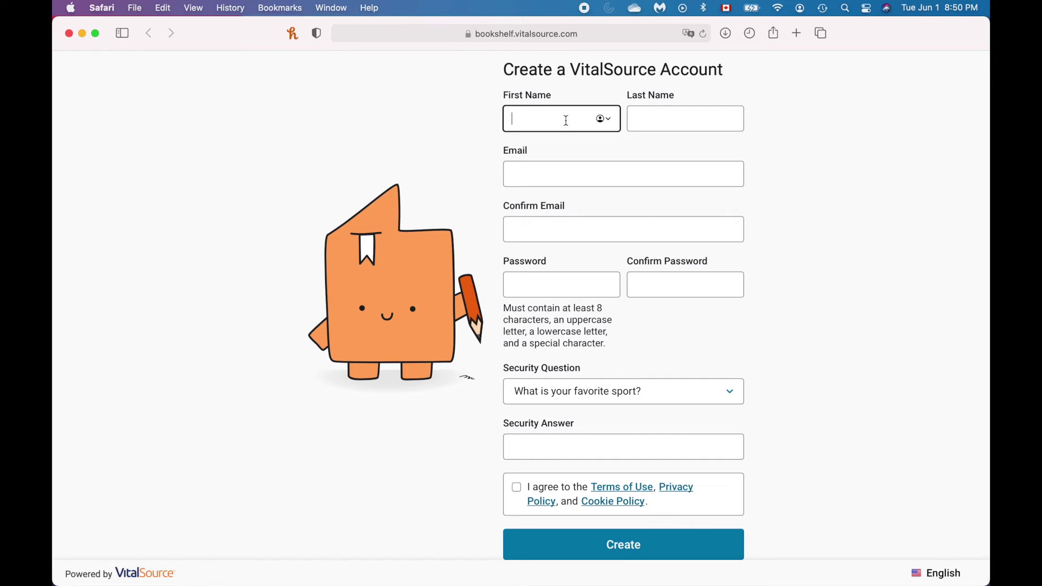
pyautogui.click(677, 118)
pyautogui.click(615, 168)
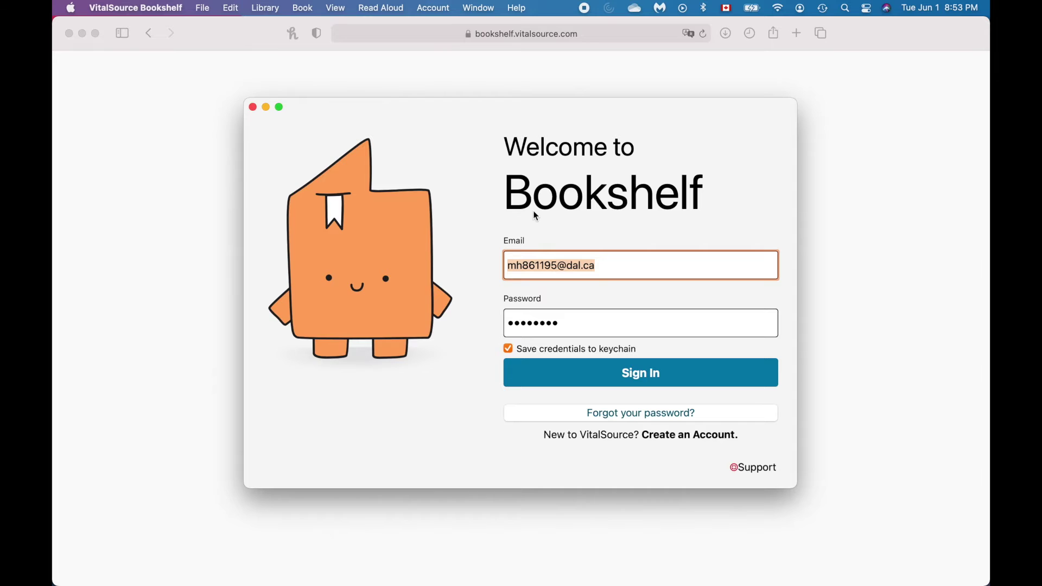
pyautogui.click(638, 379)
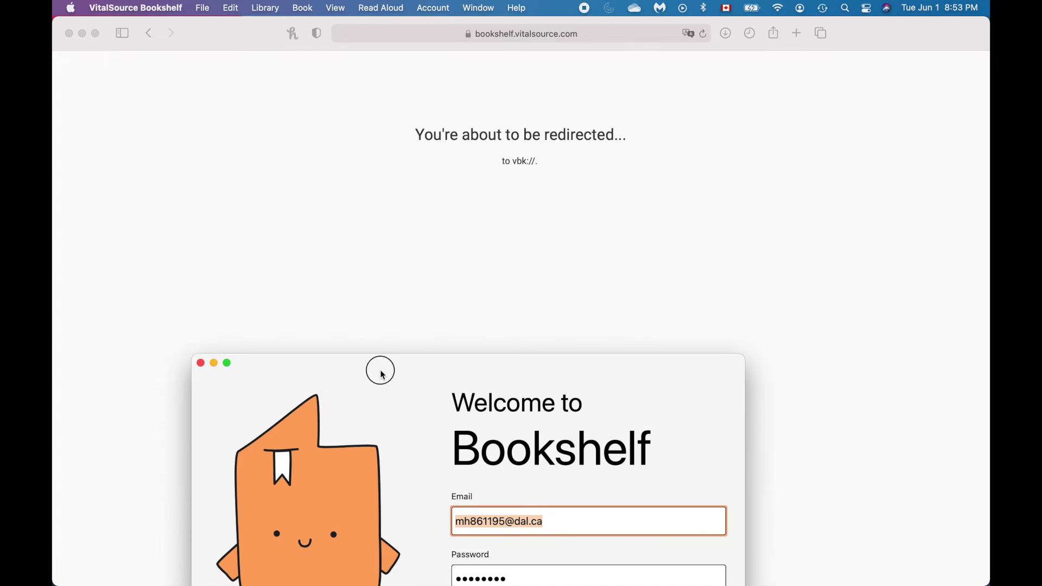
# Re-center the sign-in window, sign in, and scroll the loaded My Library page
pyautogui.moveTo(383, 375); pyautogui.dragTo(440, 65)
pyautogui.click(609, 324)
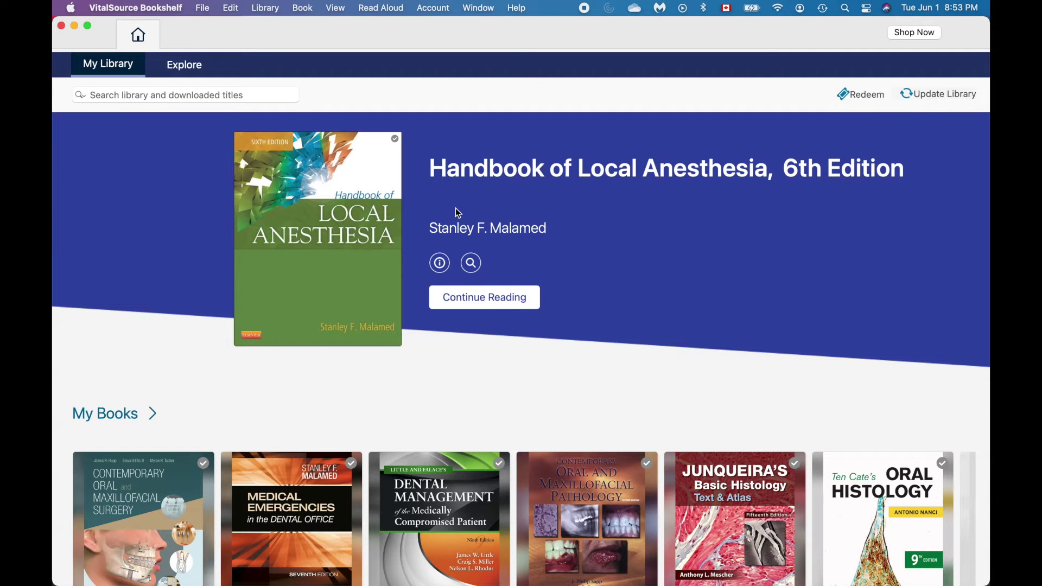
pyautogui.scroll(-1, 733, 246)
pyautogui.scroll(1, 733, 246)
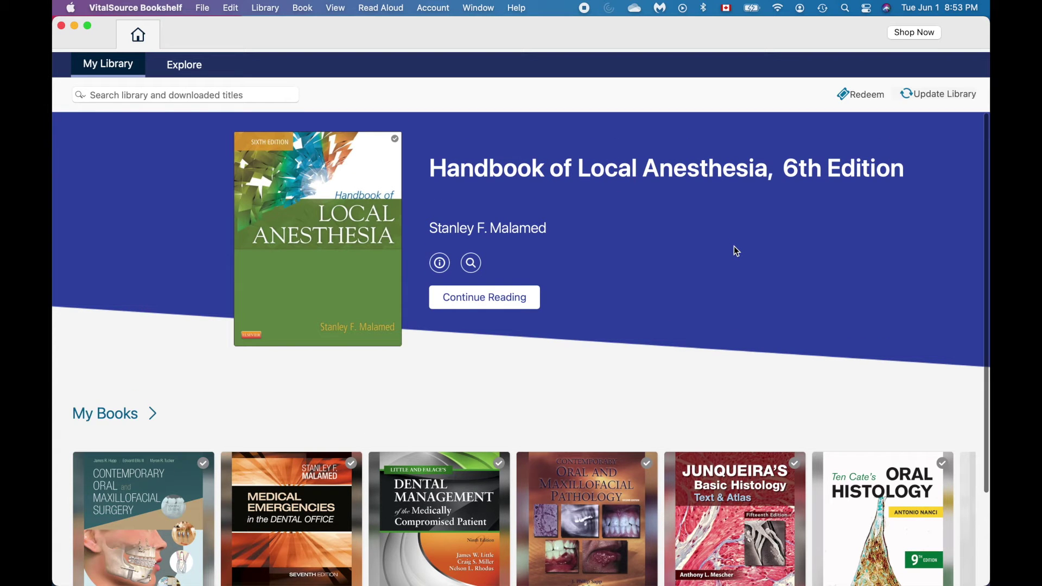
pyautogui.scroll(-1, 734, 248)
pyautogui.scroll(1, 734, 249)
pyautogui.scroll(-5, 649, 227)
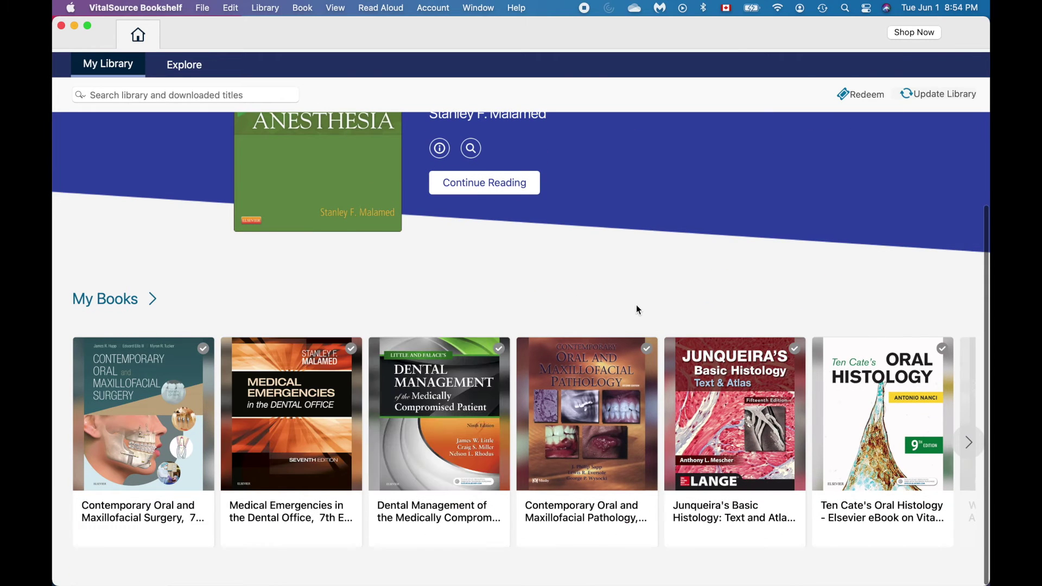
# Scroll sideways through the My Books carousel of dental e-books
pyautogui.hscroll(1, 690, 427)
pyautogui.hscroll(10, 691, 430)
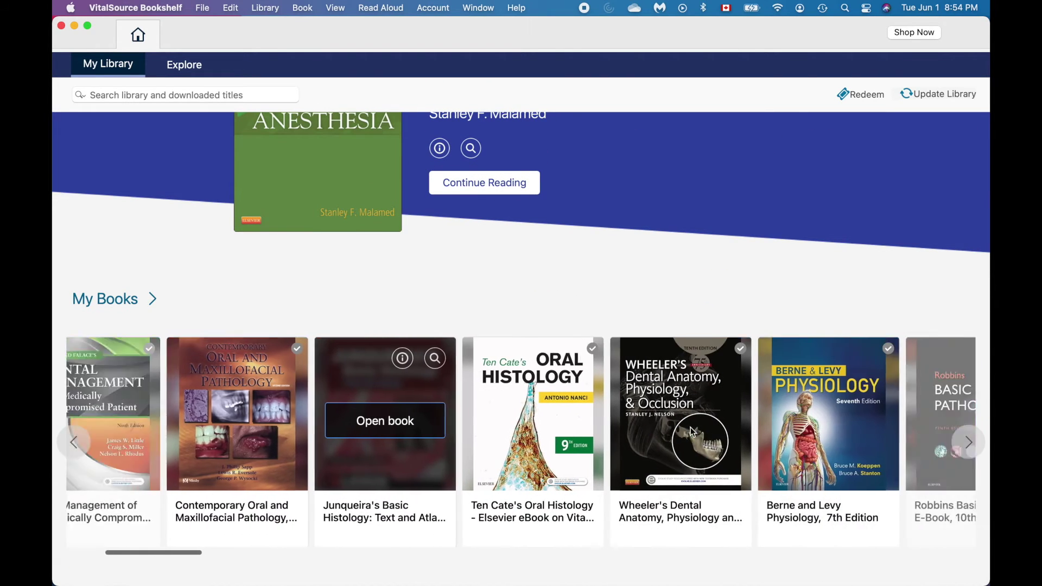
pyautogui.hscroll(20, 692, 431)
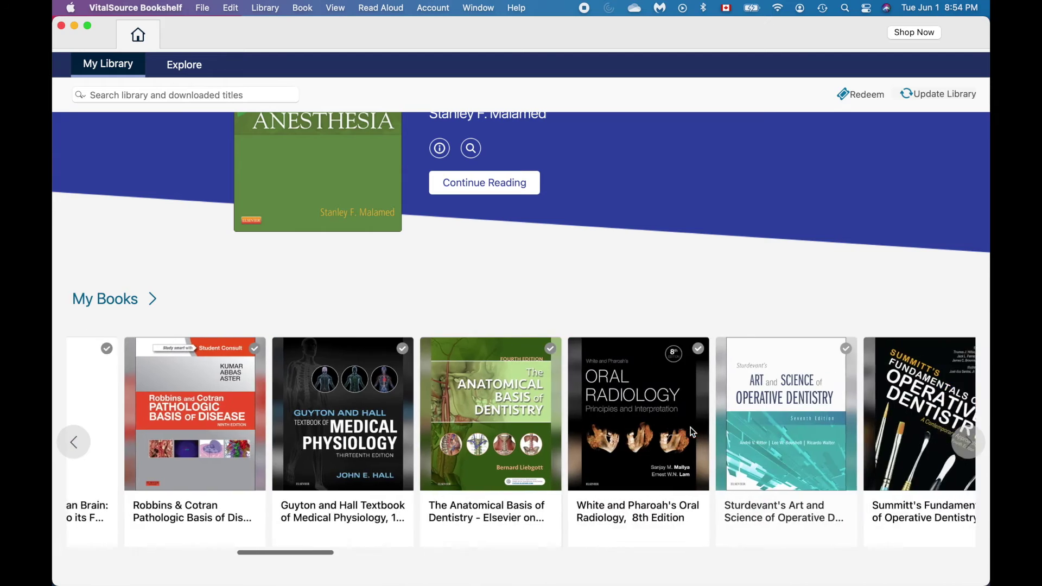
pyautogui.hscroll(16, 690, 427)
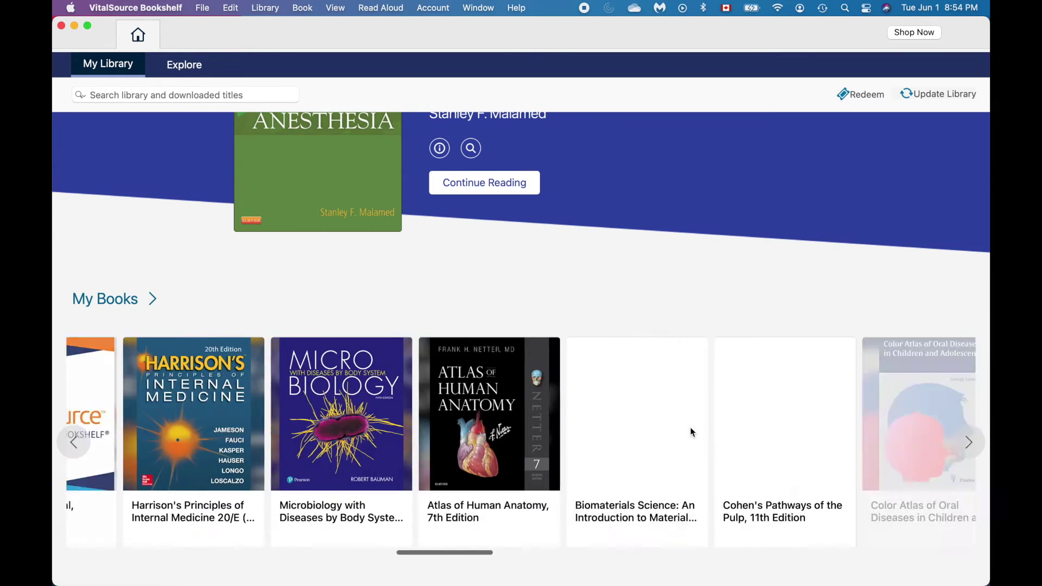
pyautogui.hscroll(10, 690, 428)
pyautogui.hscroll(-5, 691, 428)
pyautogui.hscroll(13, 690, 427)
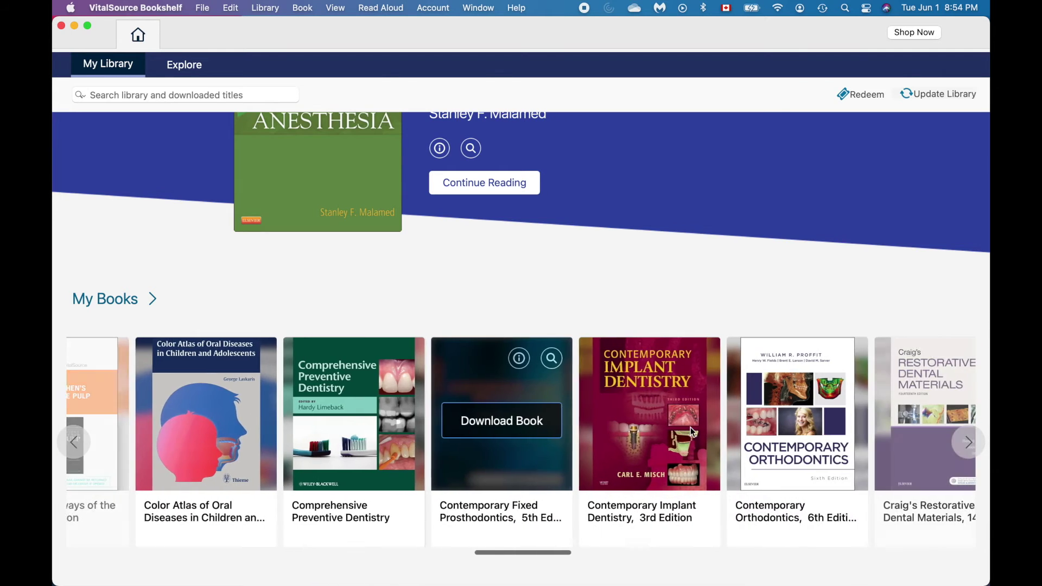
pyautogui.hscroll(8, 691, 428)
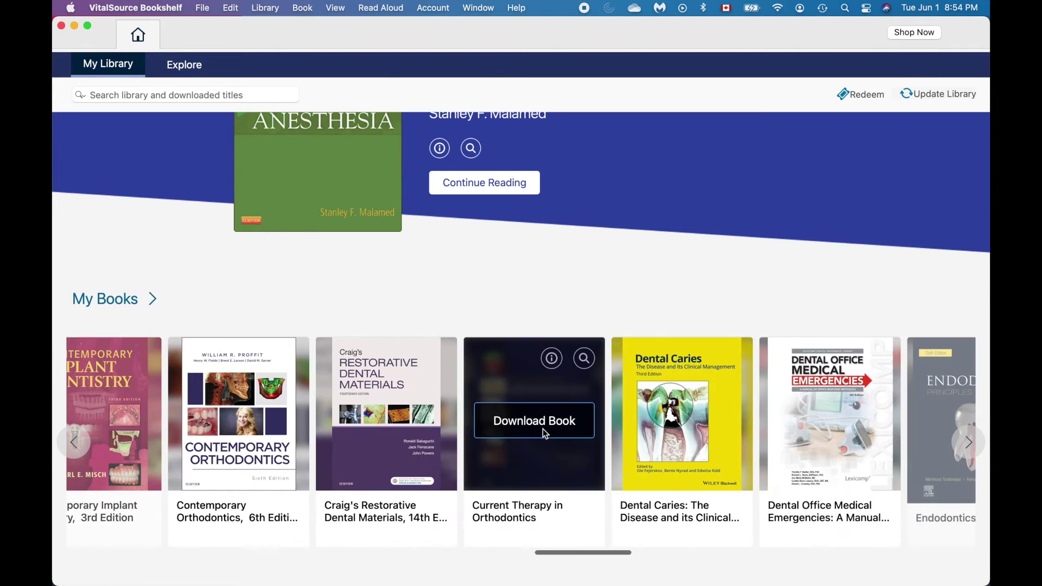
pyautogui.hscroll(11, 544, 433)
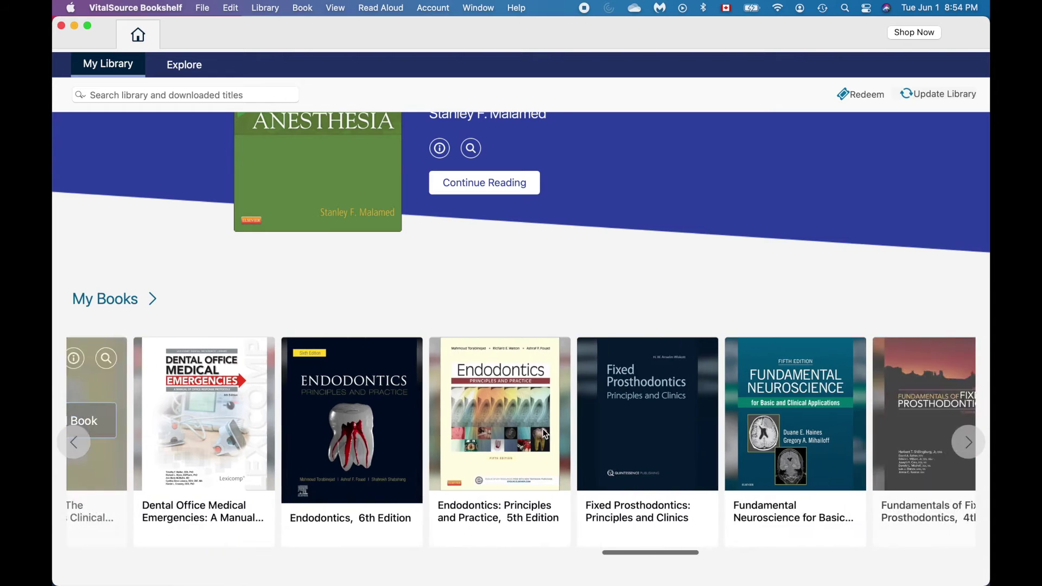
pyautogui.hscroll(14, 543, 428)
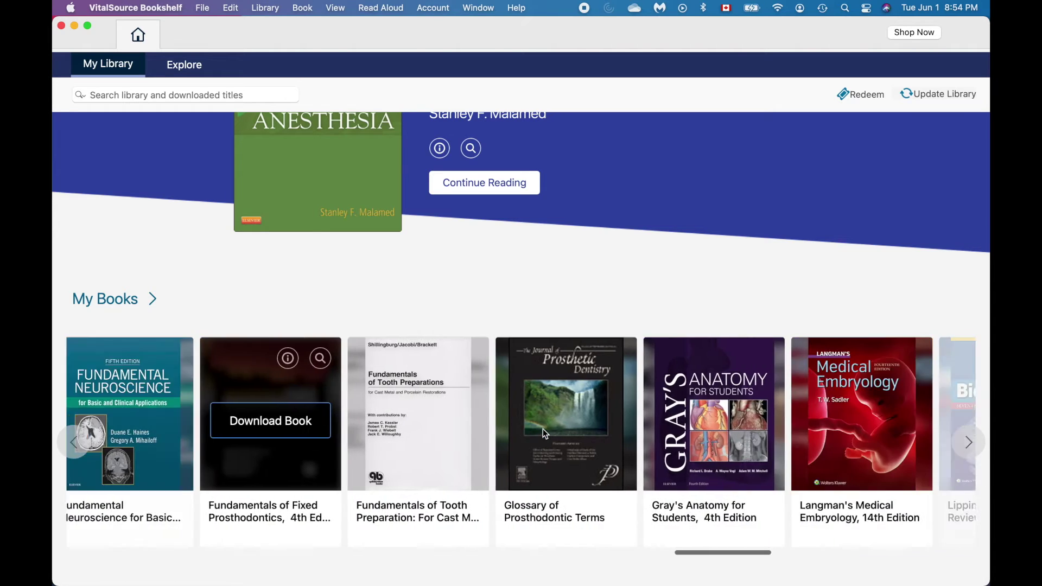
pyautogui.hscroll(12, 543, 429)
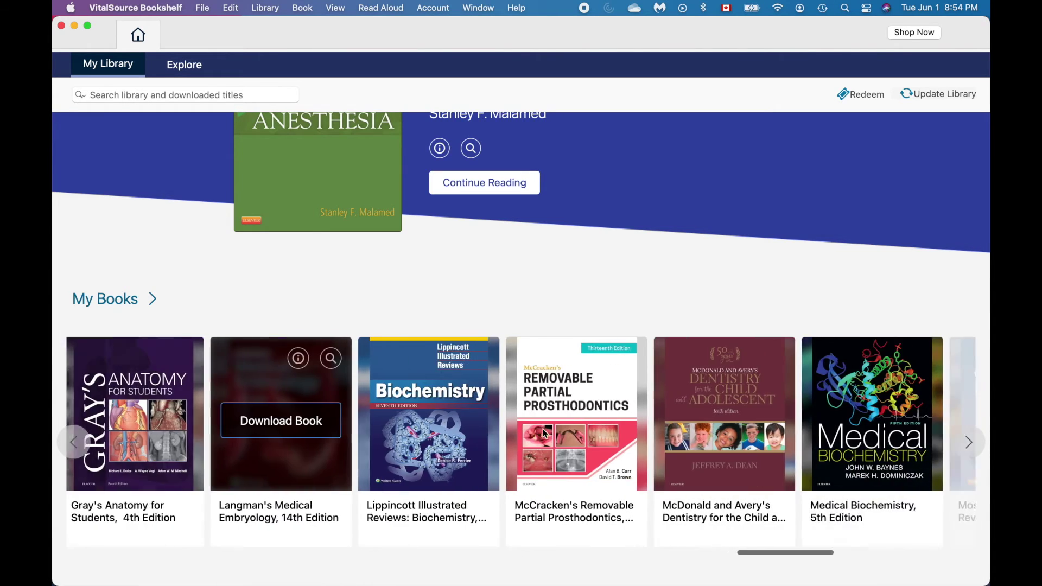
pyautogui.hscroll(17, 543, 429)
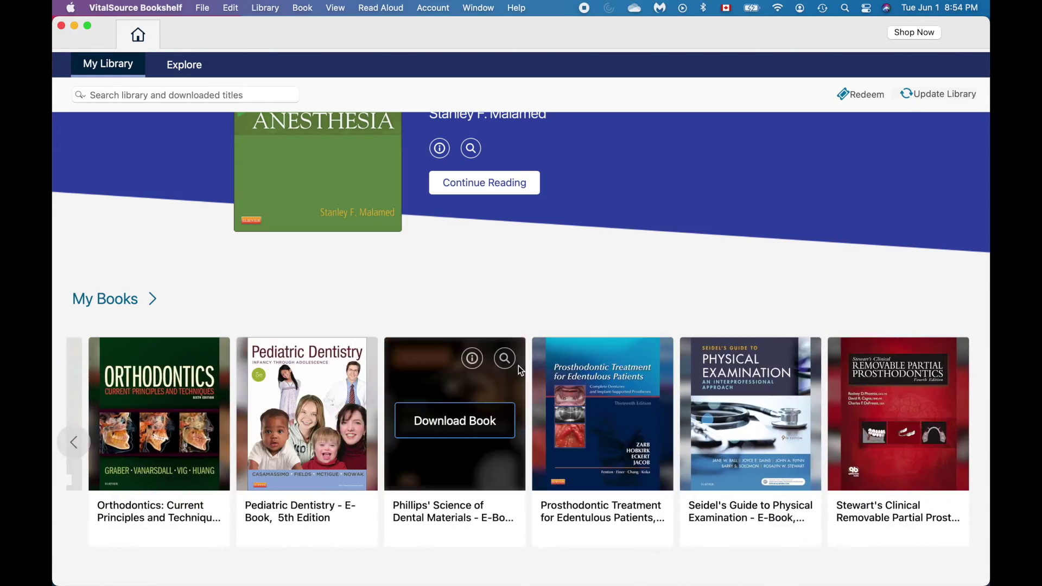
pyautogui.hscroll(-20, 519, 366)
pyautogui.hscroll(-20, 519, 365)
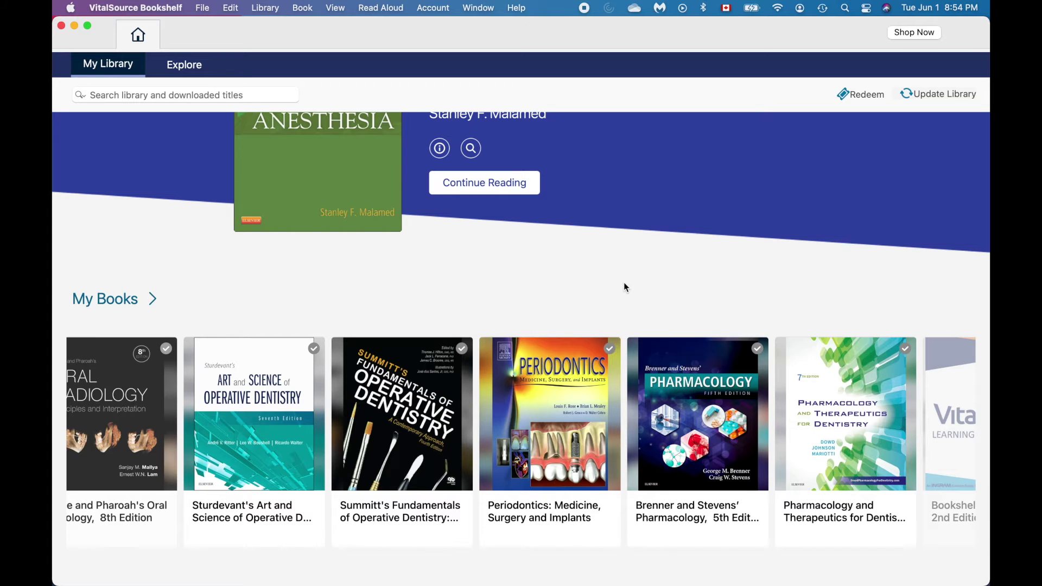
pyautogui.hscroll(-5, 267, 408)
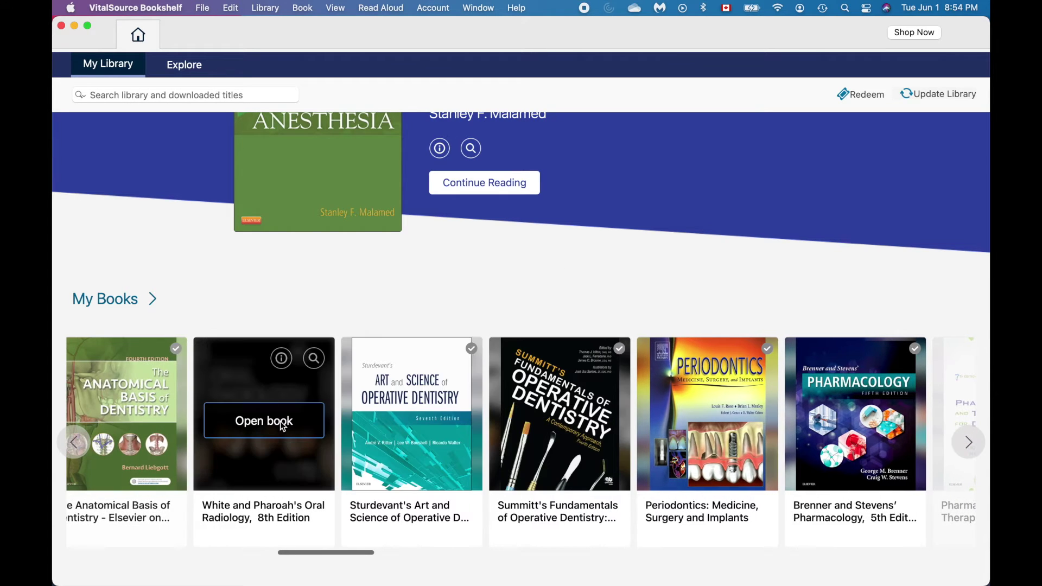
# Open White and Pharoah's Oral Radiology and select the phrase 'The interarticular disc'
pyautogui.click(282, 426)
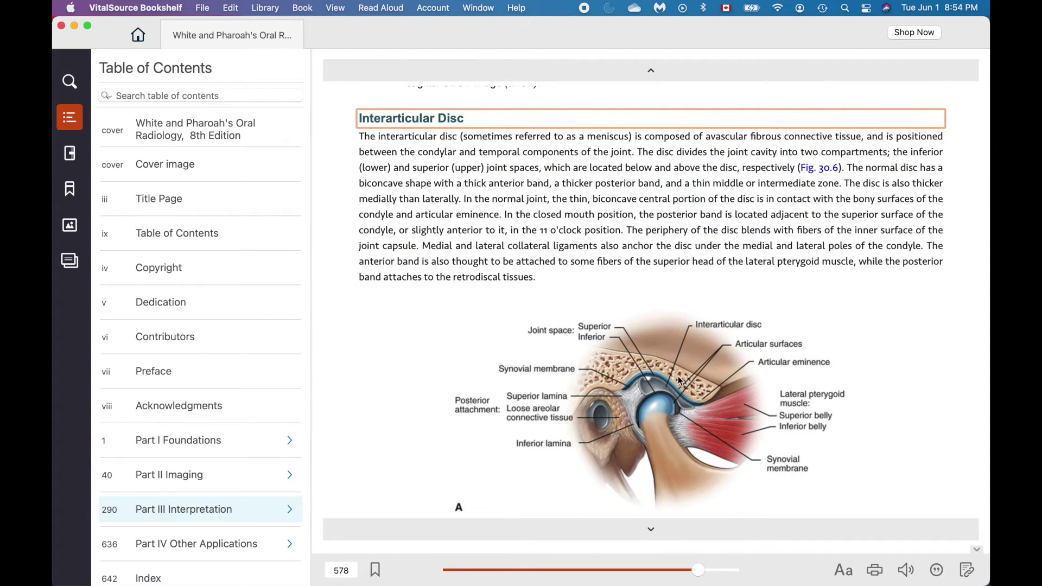
pyautogui.scroll(-1, 664, 421)
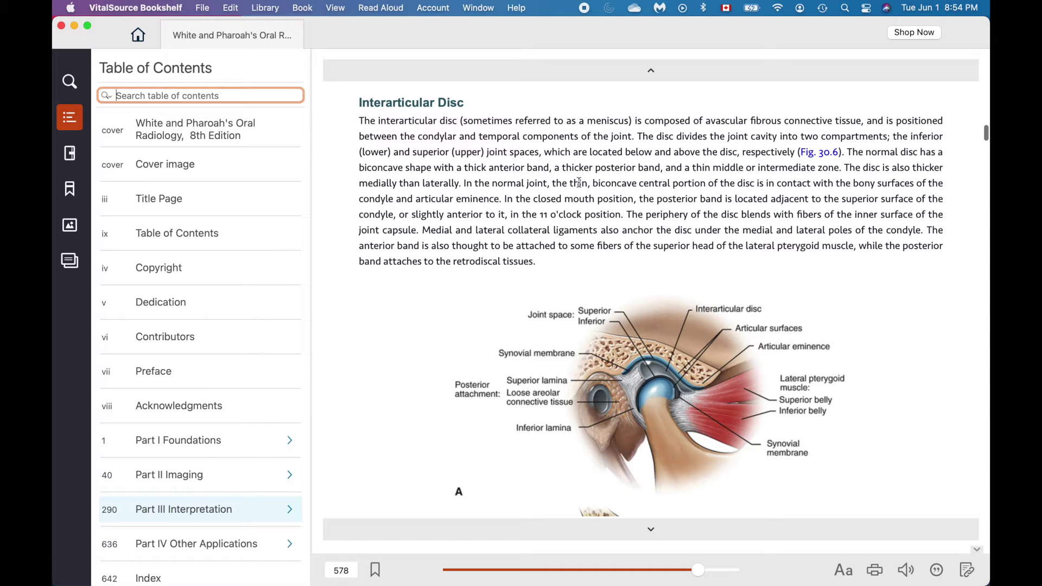
pyautogui.moveTo(363, 119); pyautogui.dragTo(457, 120)
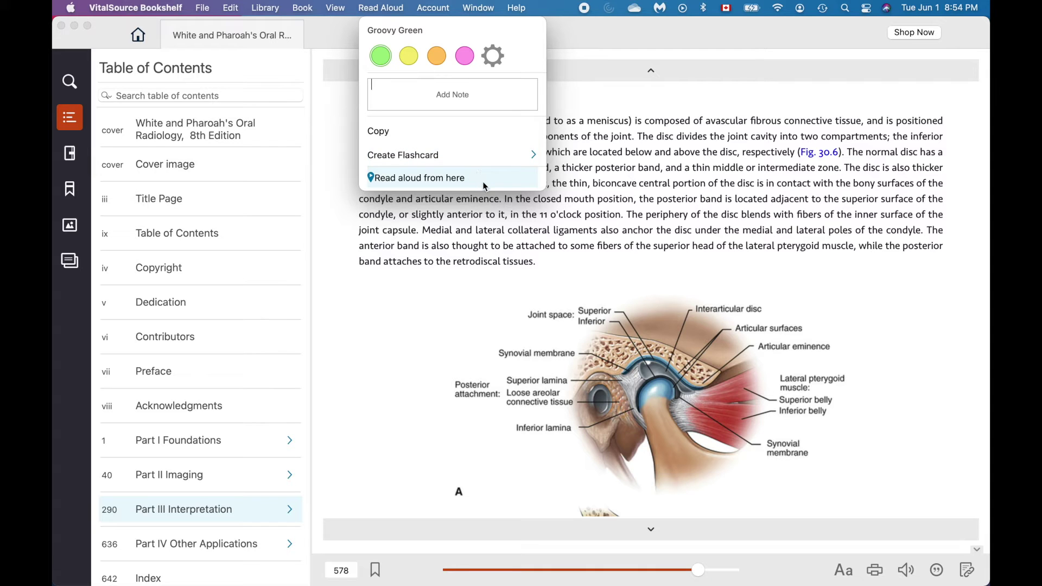
pyautogui.click(496, 279)
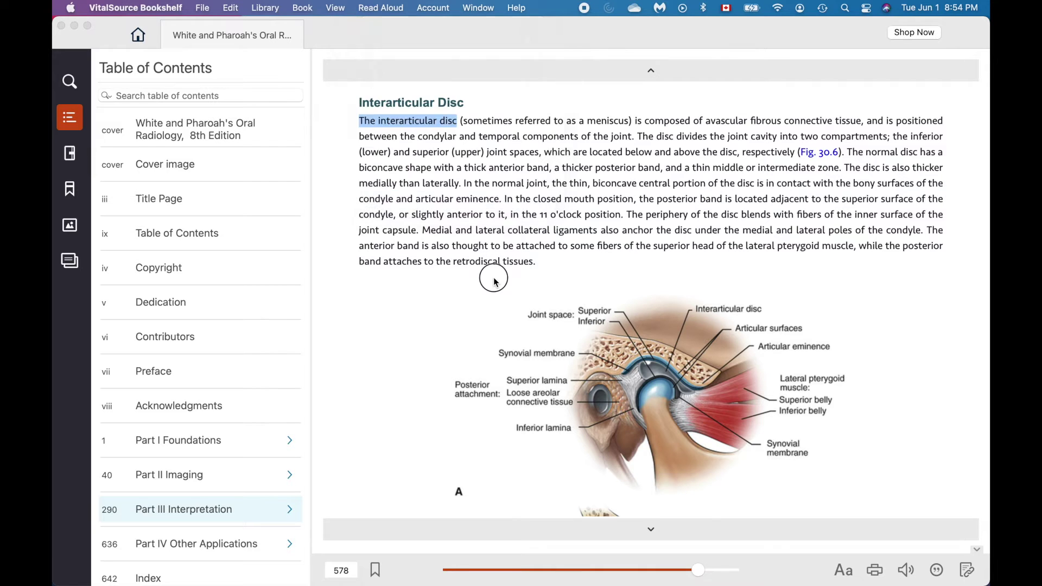
pyautogui.scroll(-1, 204, 268)
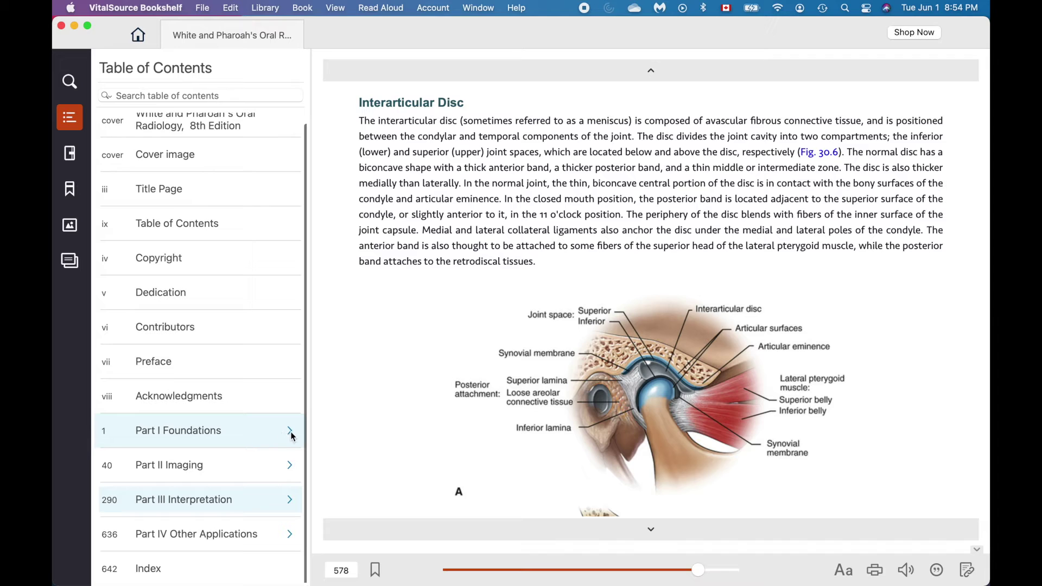
# Browse the contents to Part I > 3 Safety and Protection, try book search, then return to My Library
pyautogui.click(219, 430)
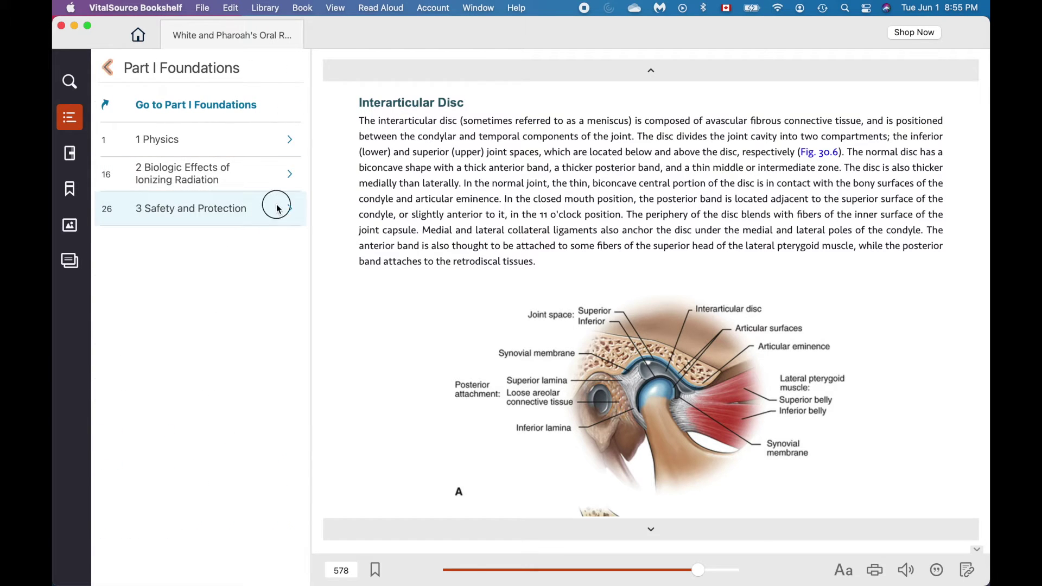
pyautogui.click(278, 210)
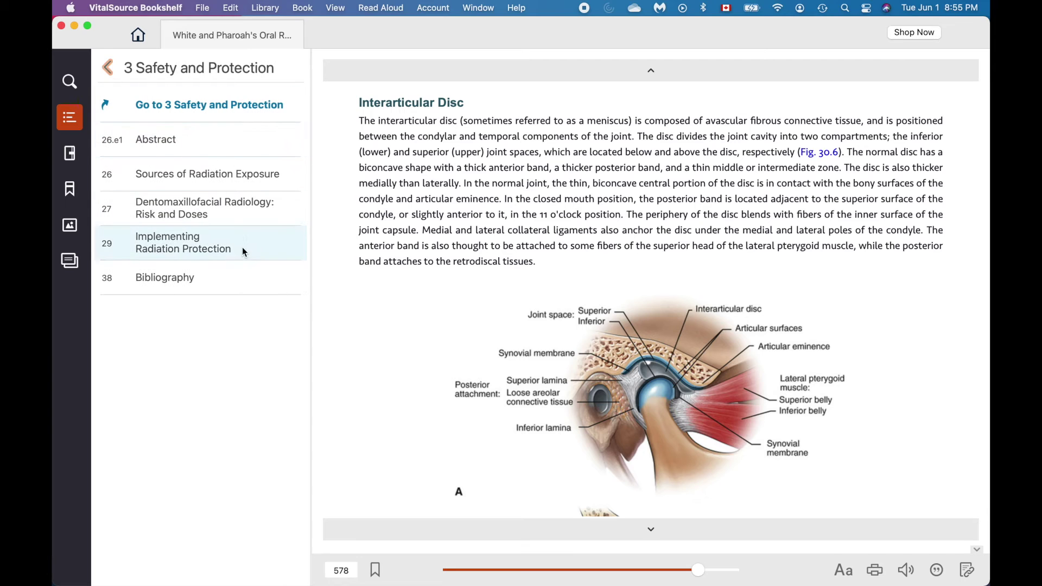
pyautogui.click(108, 67)
pyautogui.click(108, 67)
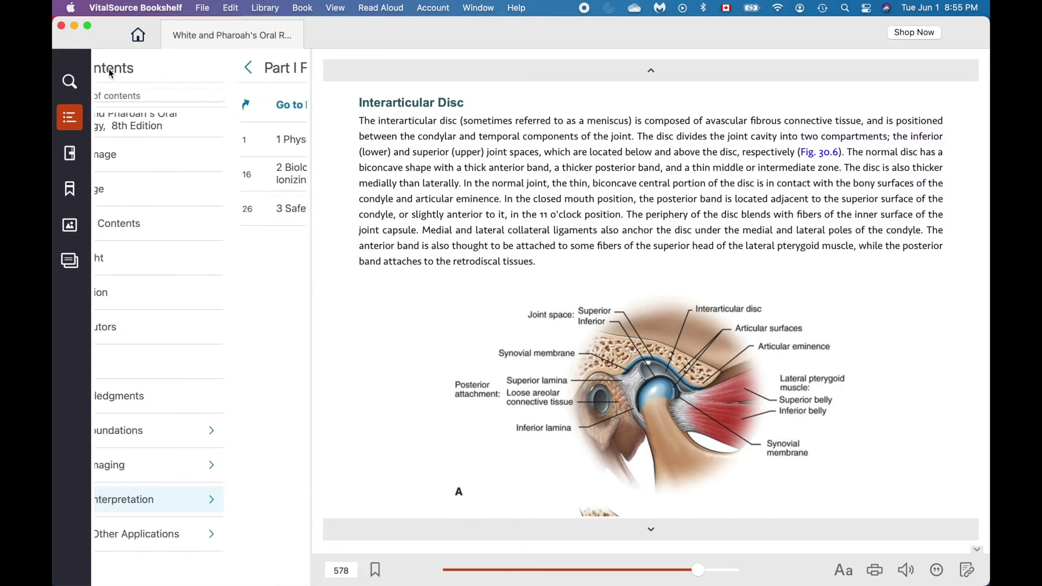
pyautogui.click(186, 96)
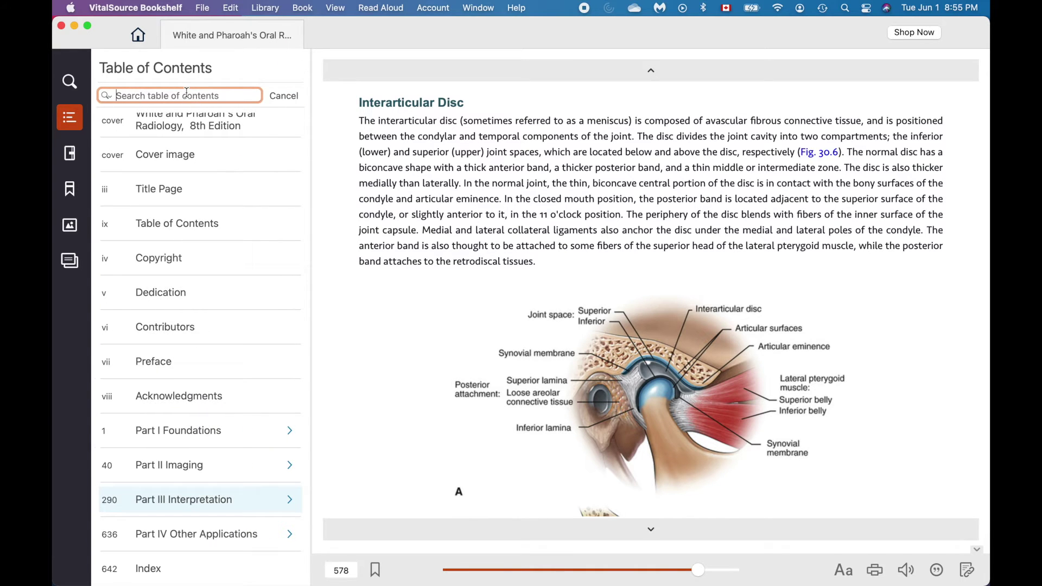
pyautogui.click(68, 83)
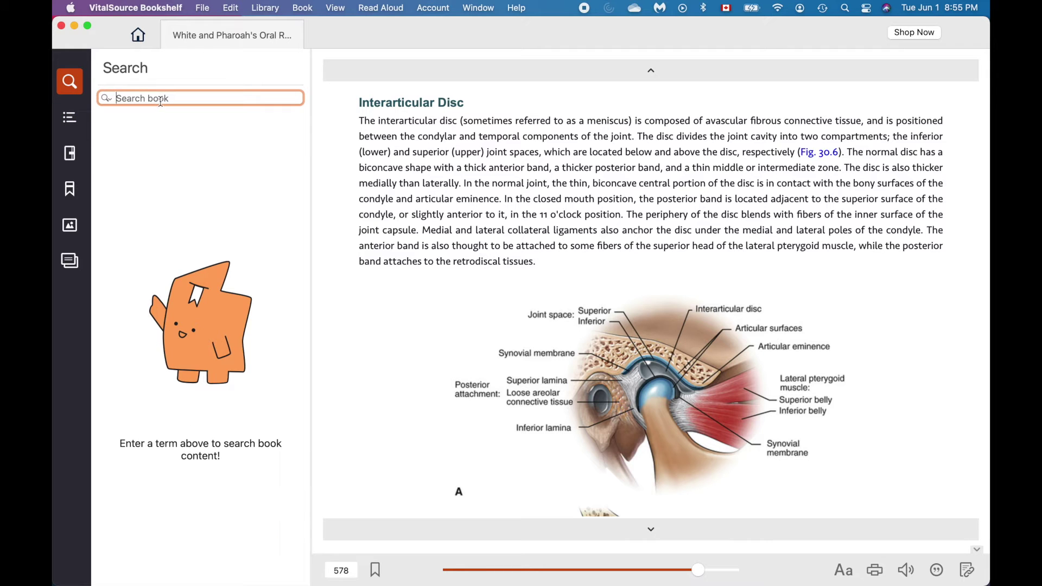
pyautogui.click(137, 35)
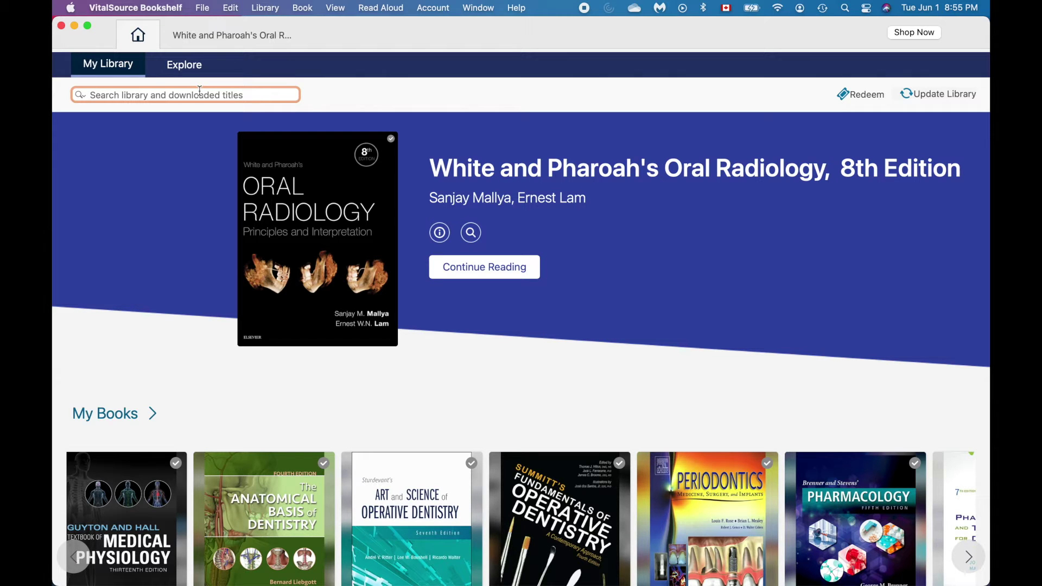
# Search the library for 'anesthetics' and scroll through the matching books
pyautogui.write('t')
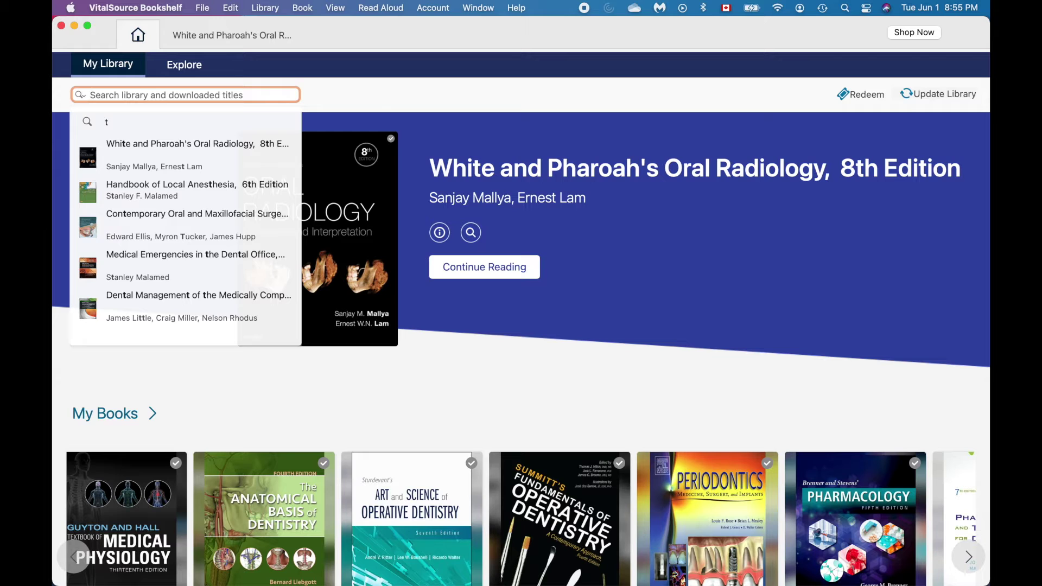
pyautogui.write('anesthetics')
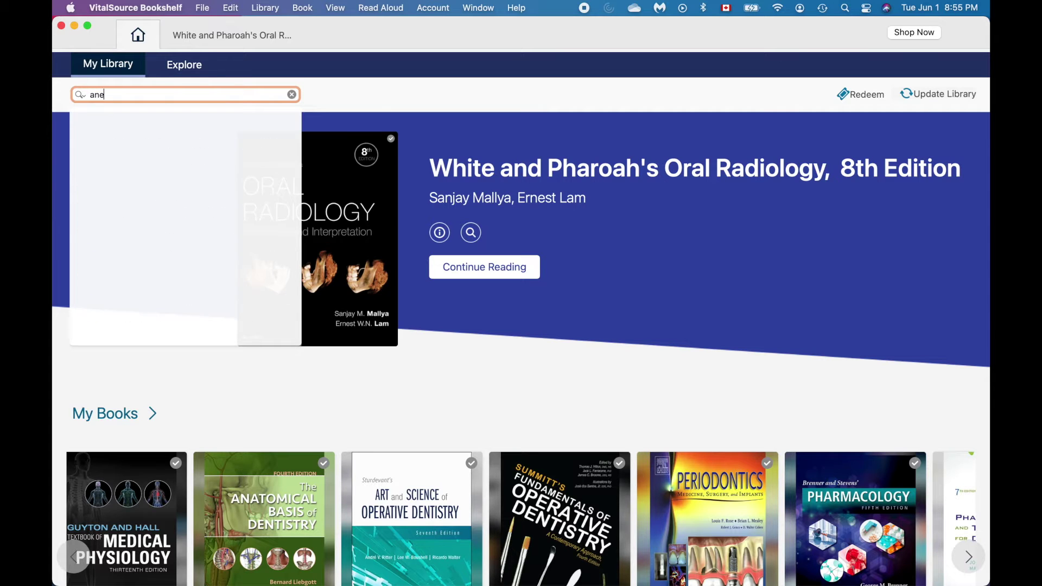
pyautogui.press('BackSpace')
pyautogui.press('BackSpace')
pyautogui.press('BackSpace')
pyautogui.press('BackSpace')
pyautogui.press('BackSpace')
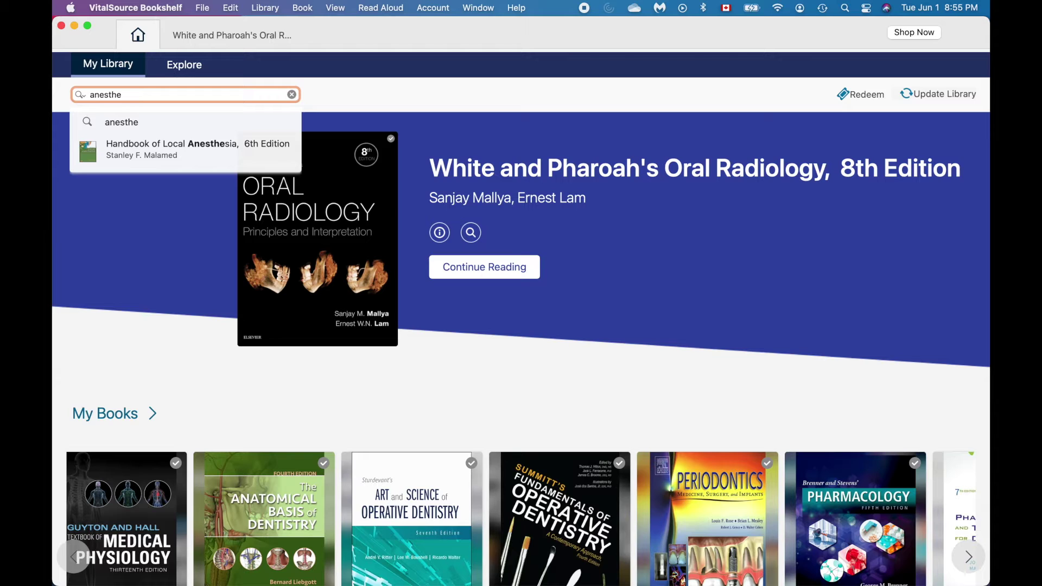
pyautogui.write('sthetics')
pyautogui.press('Return')
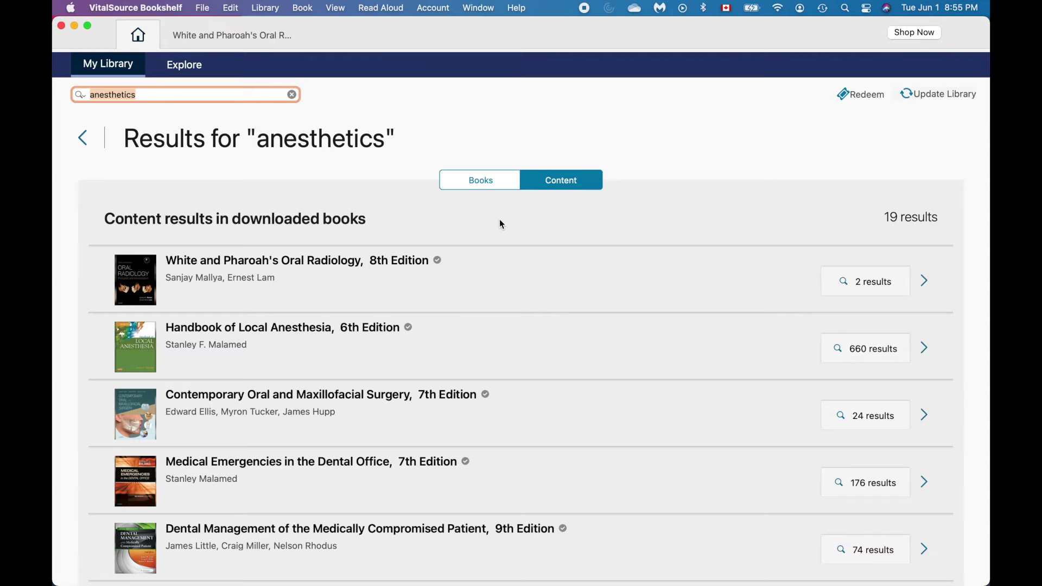
pyautogui.scroll(-3, 561, 339)
pyautogui.scroll(-4, 561, 342)
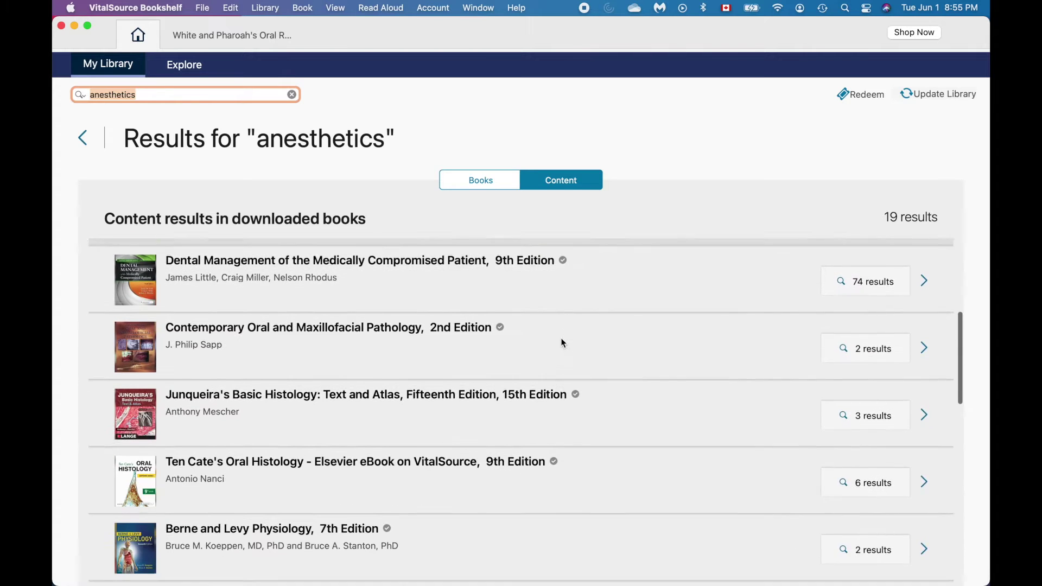
pyautogui.scroll(5, 853, 289)
pyautogui.scroll(2, 852, 285)
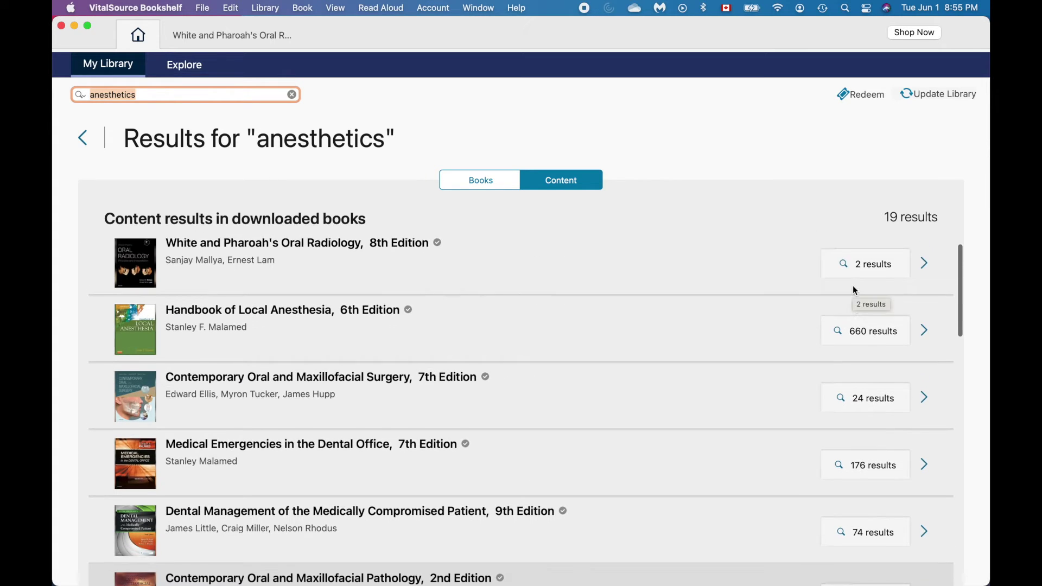
# View the anesthetics matches in Oral Radiology, close them, and go back to library home
pyautogui.click(591, 288)
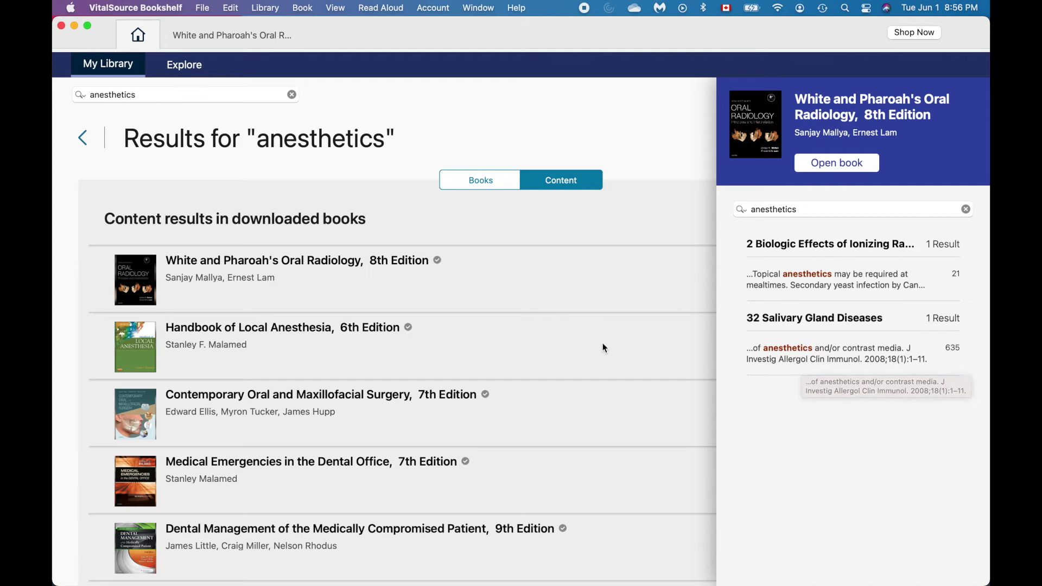
pyautogui.press('Escape')
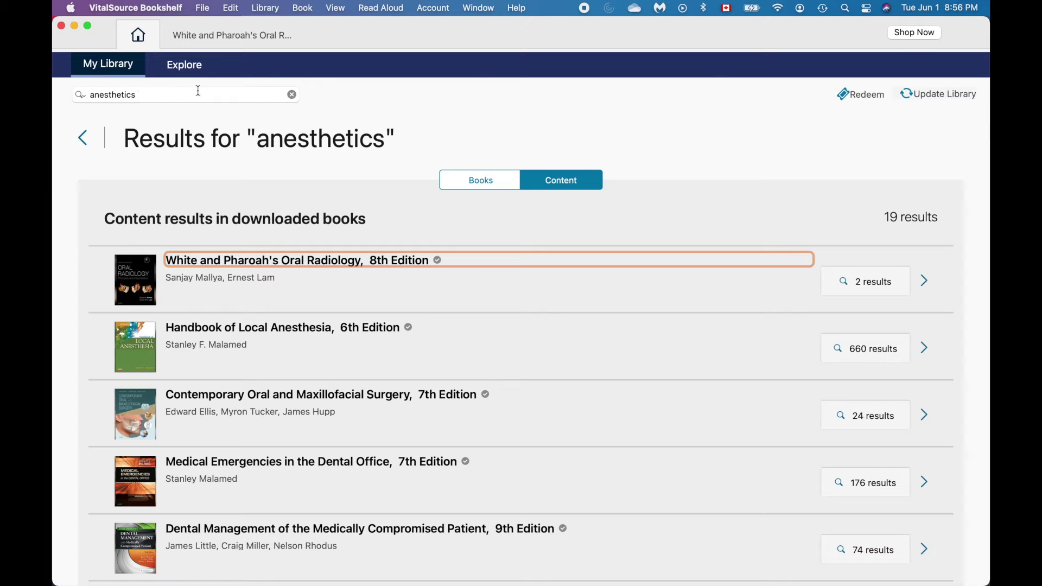
pyautogui.click(82, 138)
pyautogui.scroll(-3, 585, 302)
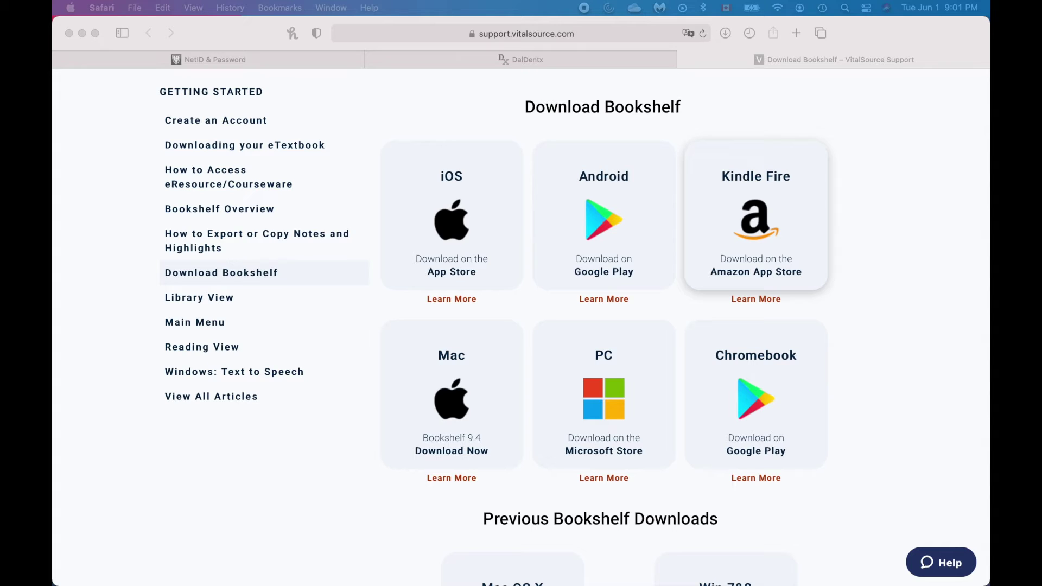
# Bring Safari forward and go to my.dal.ca in a new tab
pyautogui.click(847, 125)
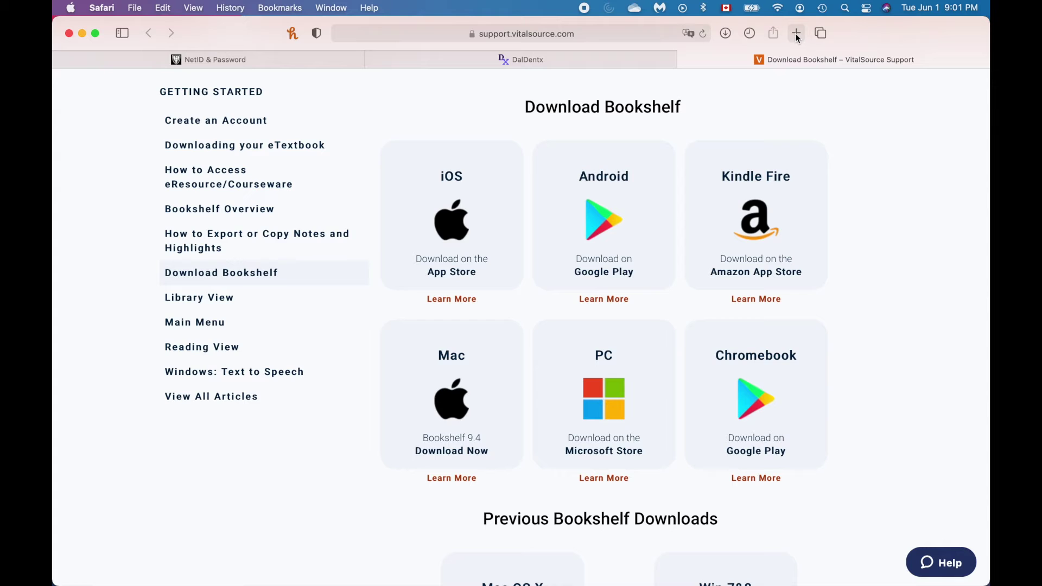
pyautogui.click(797, 34)
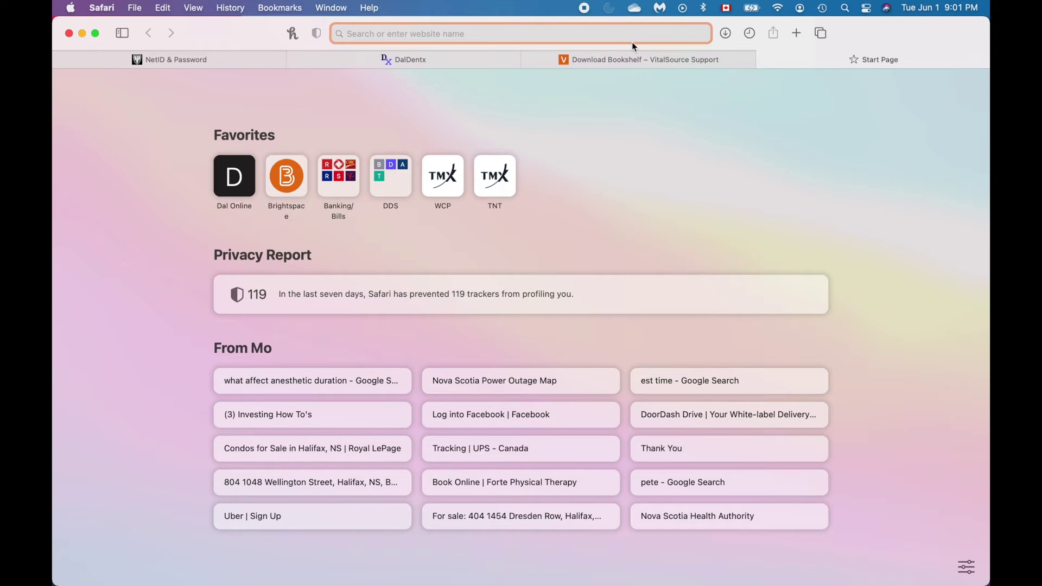
pyautogui.write('my.dal')
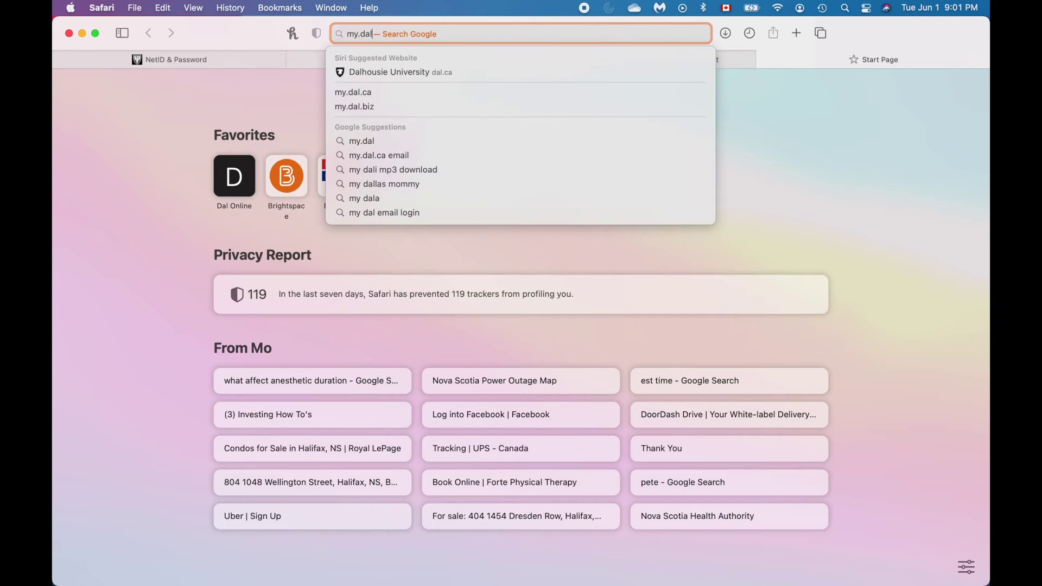
pyautogui.write('.ca')
pyautogui.press('Return')
# Log in with the Dalhousie NetID and password, stay signed in, and open the account options
pyautogui.press('BackSpace')
pyautogui.press('BackSpace')
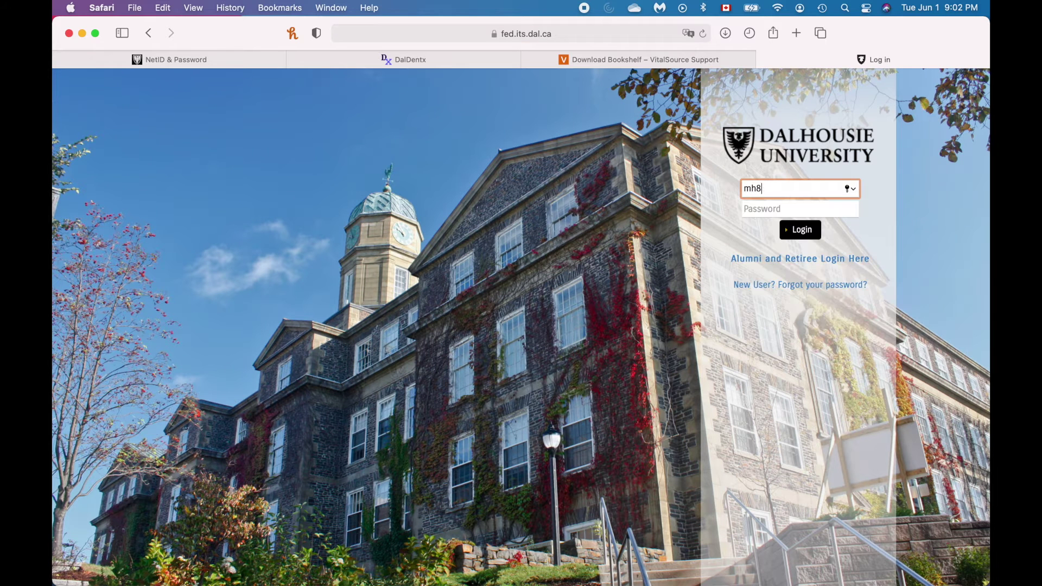
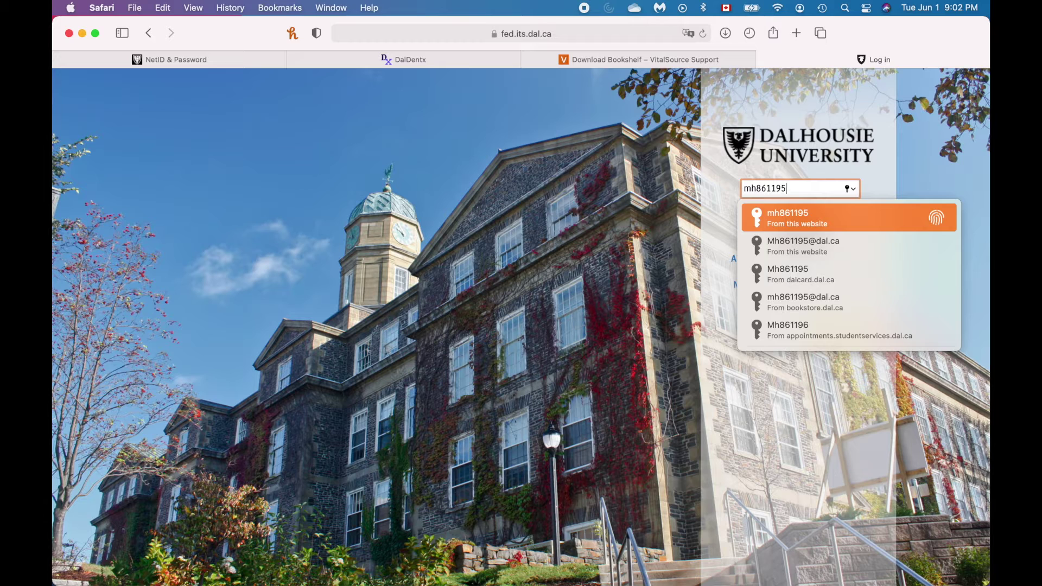
pyautogui.press('Tab')
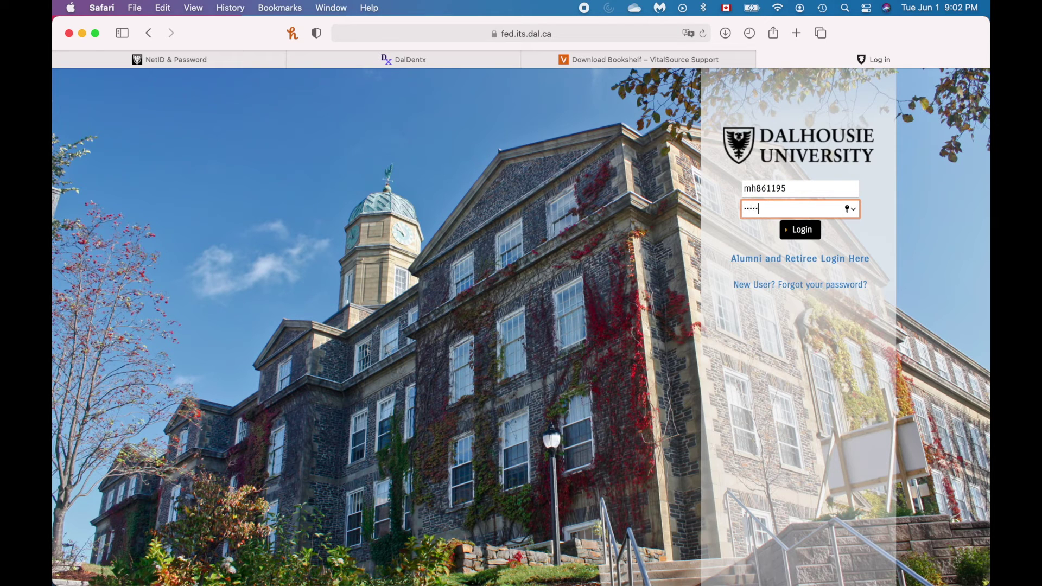
pyautogui.press('Return')
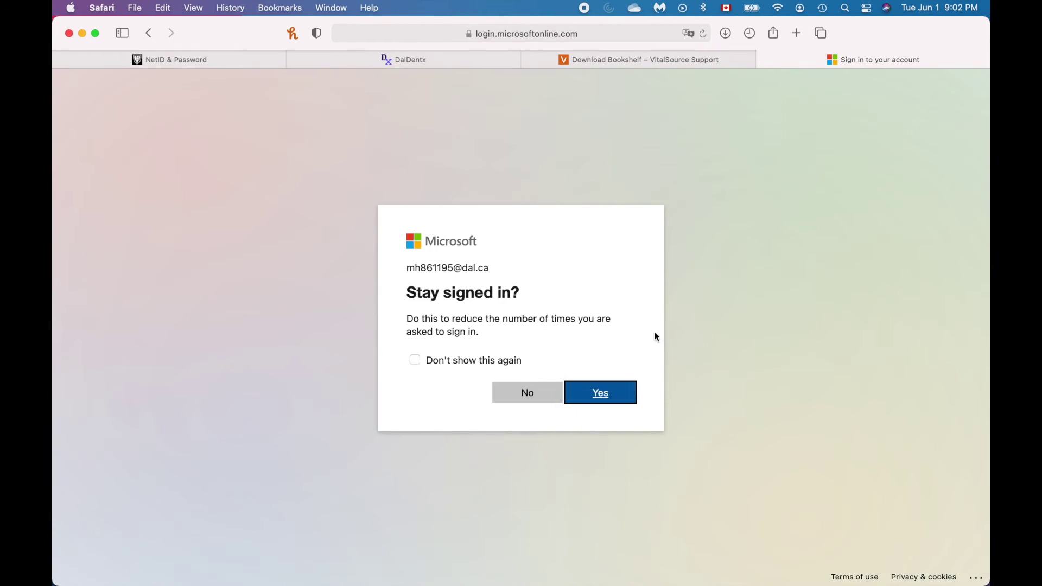
pyautogui.click(617, 391)
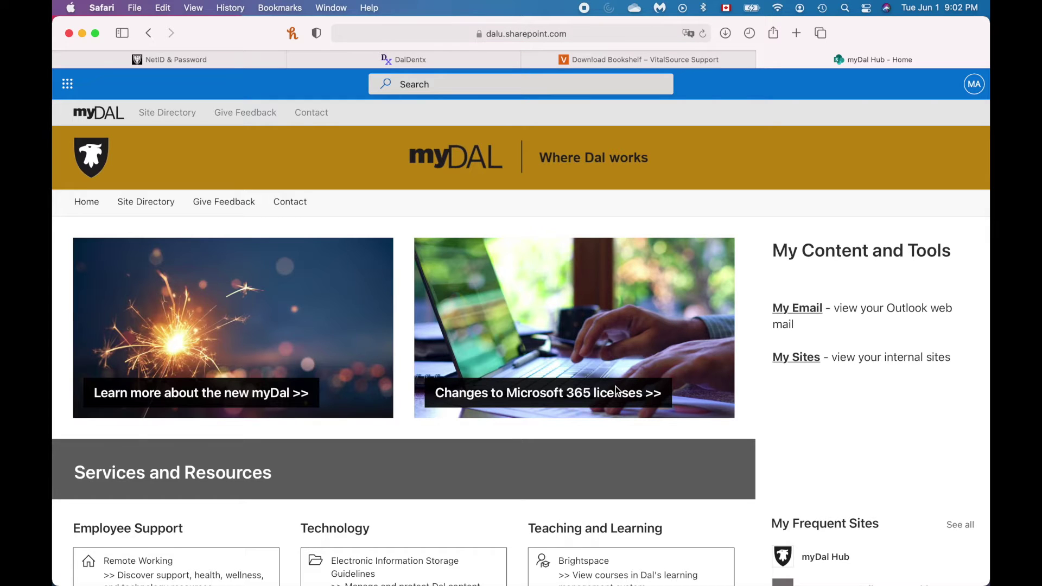
pyautogui.click(972, 87)
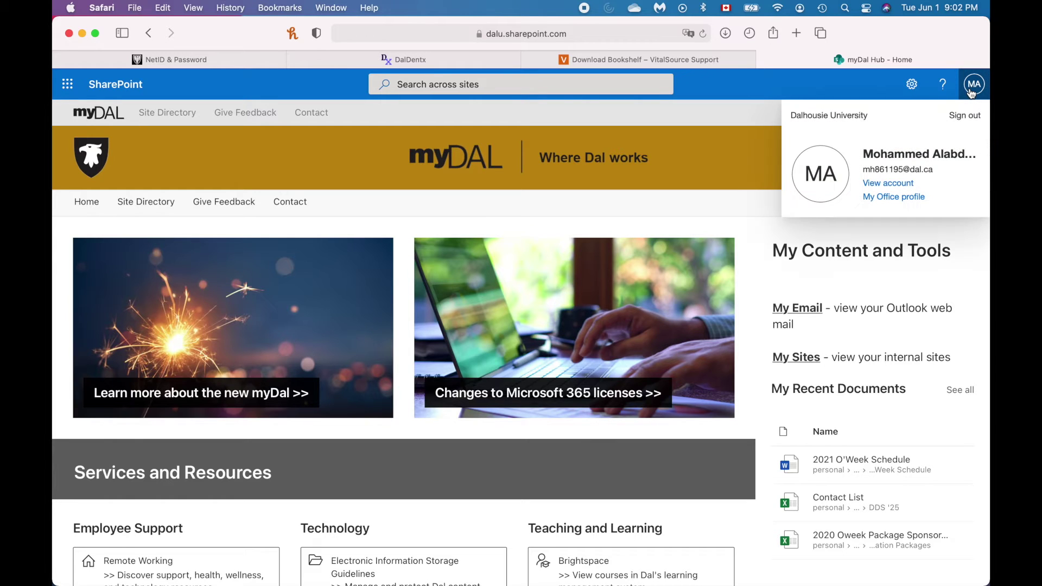
# From the account overview's Office apps page, start the Office installation
pyautogui.click(901, 187)
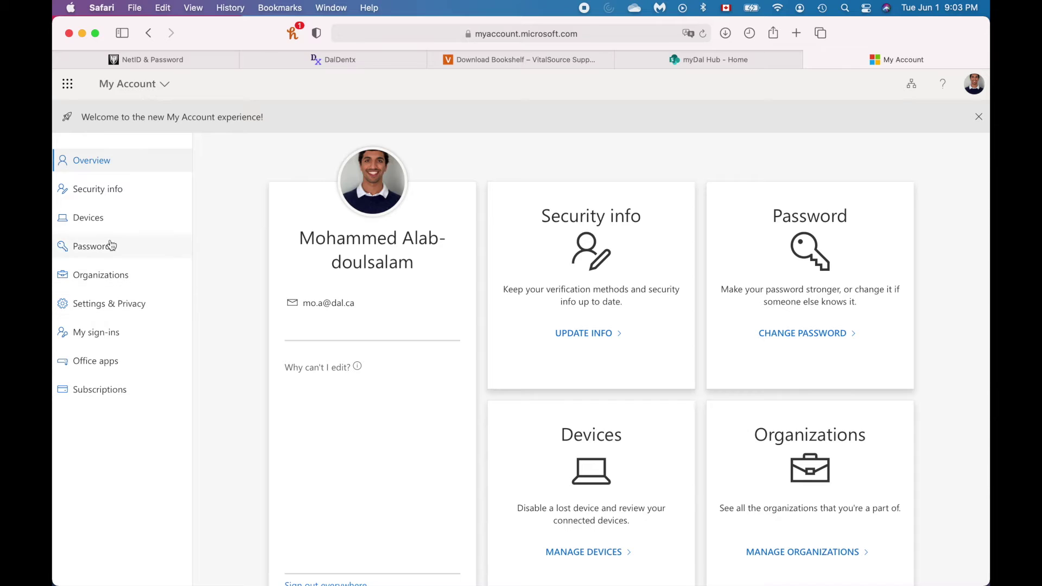
pyautogui.click(133, 362)
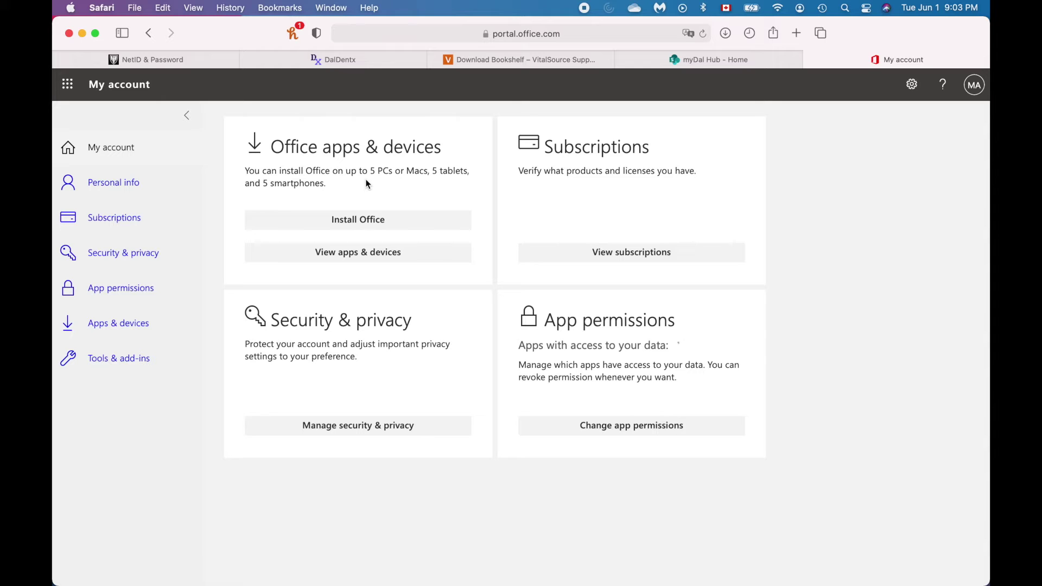
pyautogui.click(375, 226)
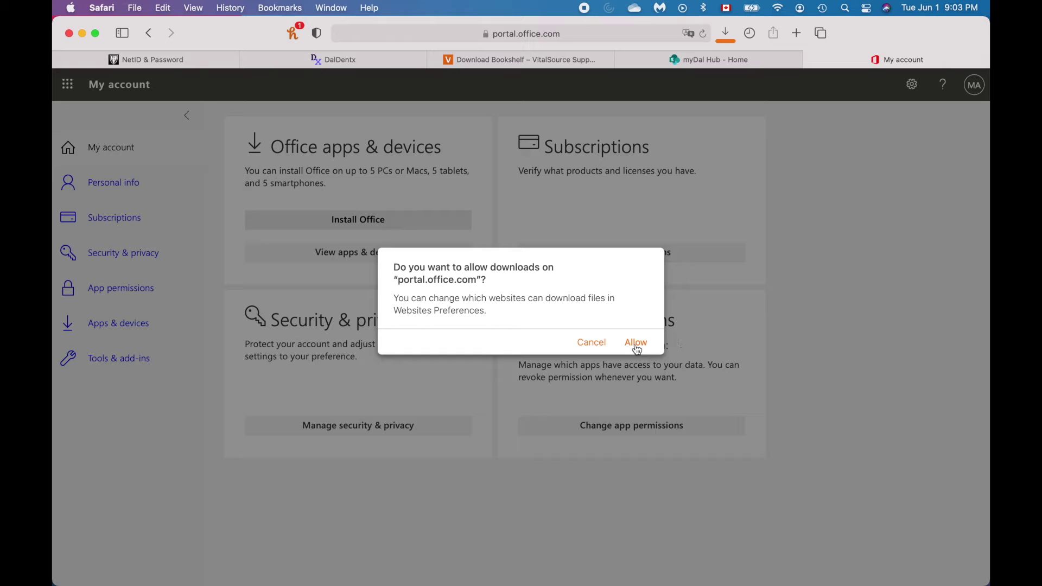
# Allow downloads from portal.office.com and dismiss the DalDentx session timeout warning
pyautogui.click(592, 344)
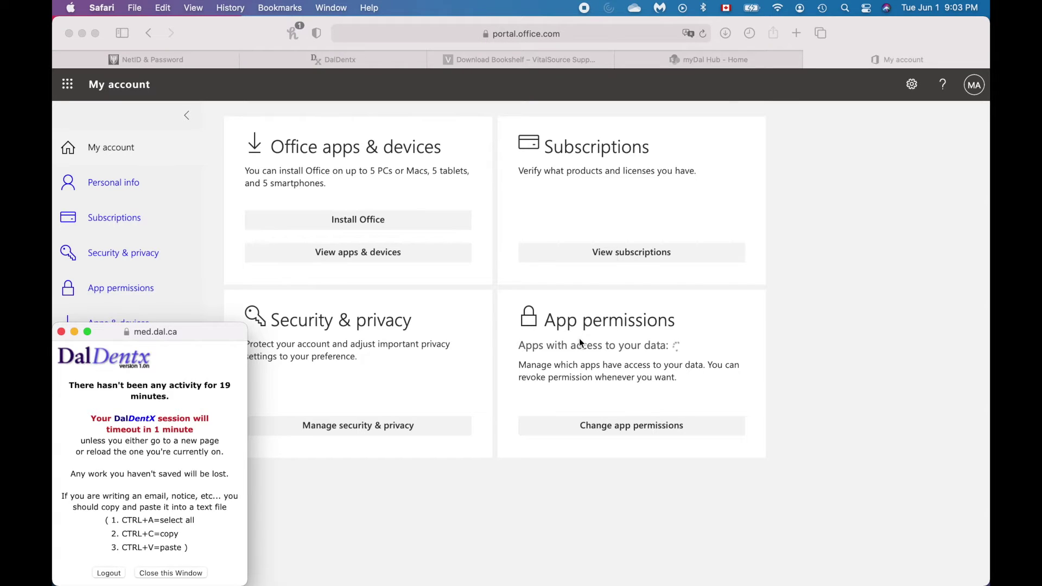
pyautogui.click(61, 331)
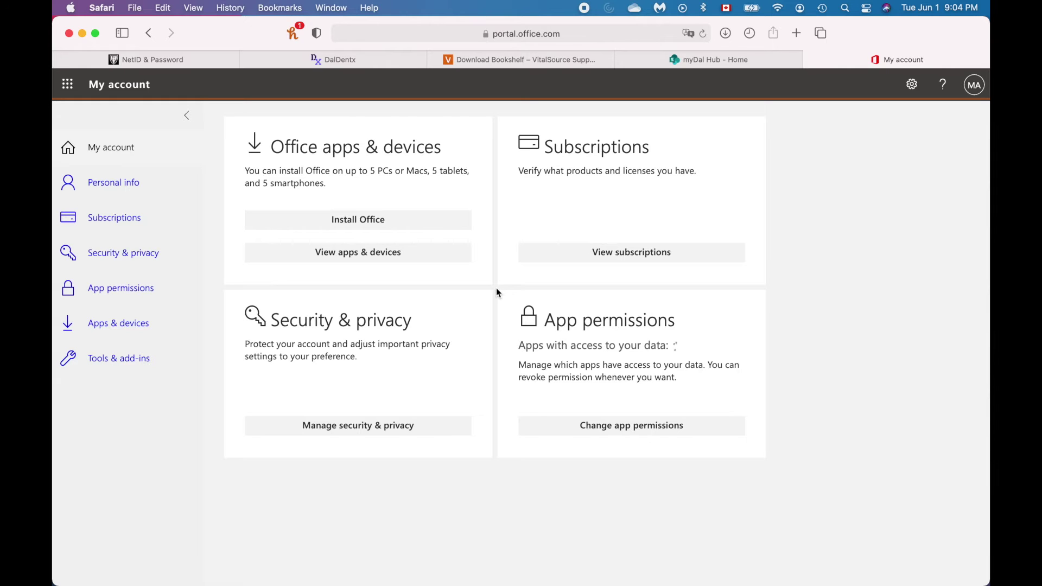
pyautogui.moveTo(562, 584)
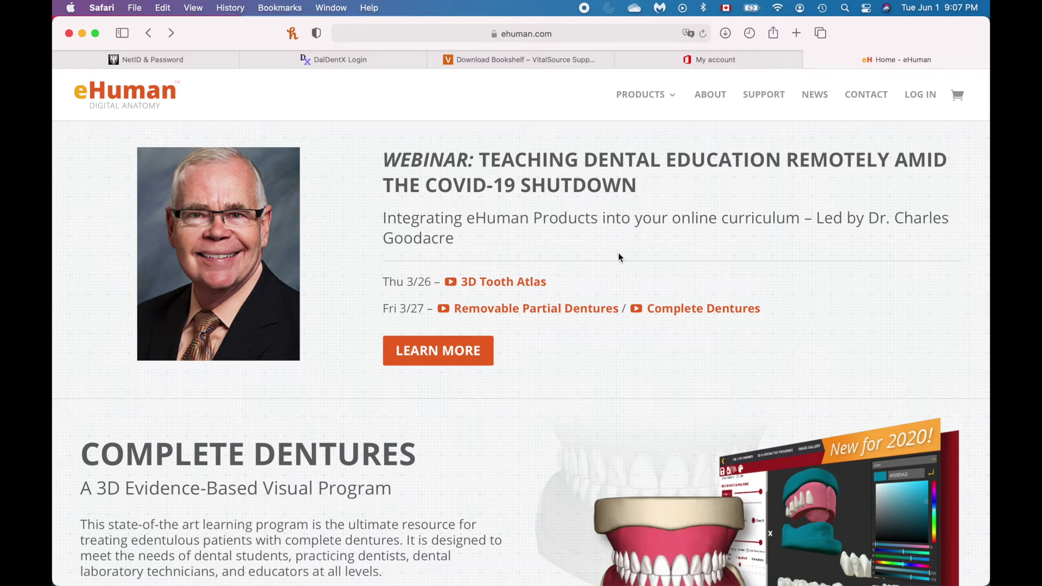
# Open the 3D Occlusion Atlas 3 product page from PRODUCTS and download its Mac version
pyautogui.moveTo(646, 100)
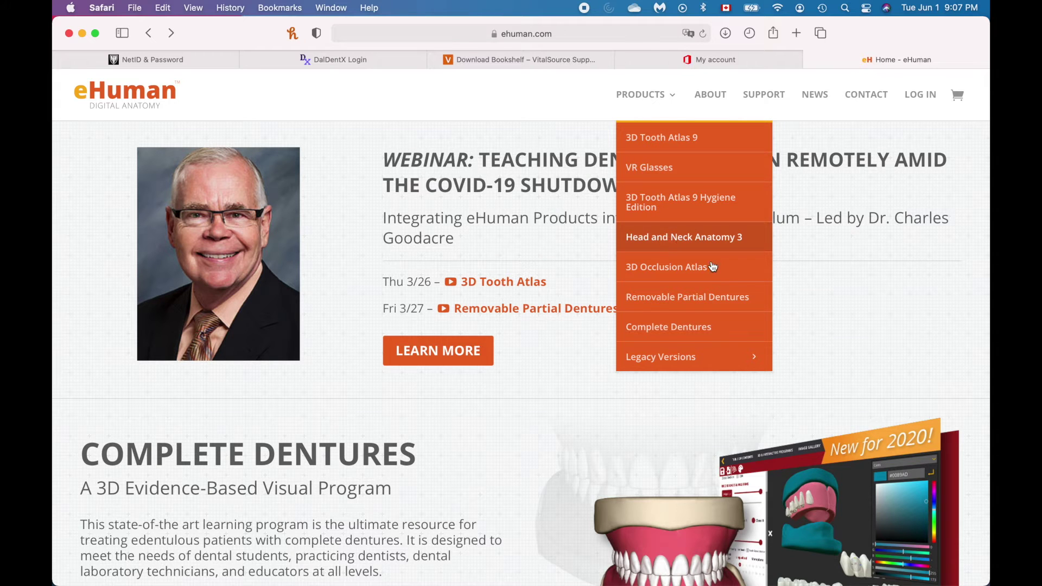
pyautogui.click(737, 272)
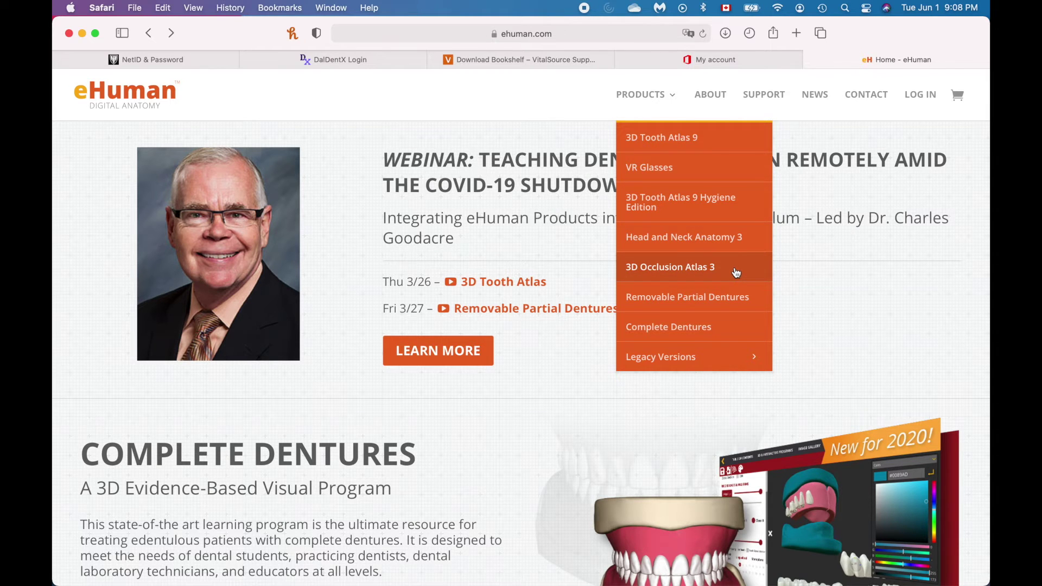
pyautogui.scroll(-2, 731, 293)
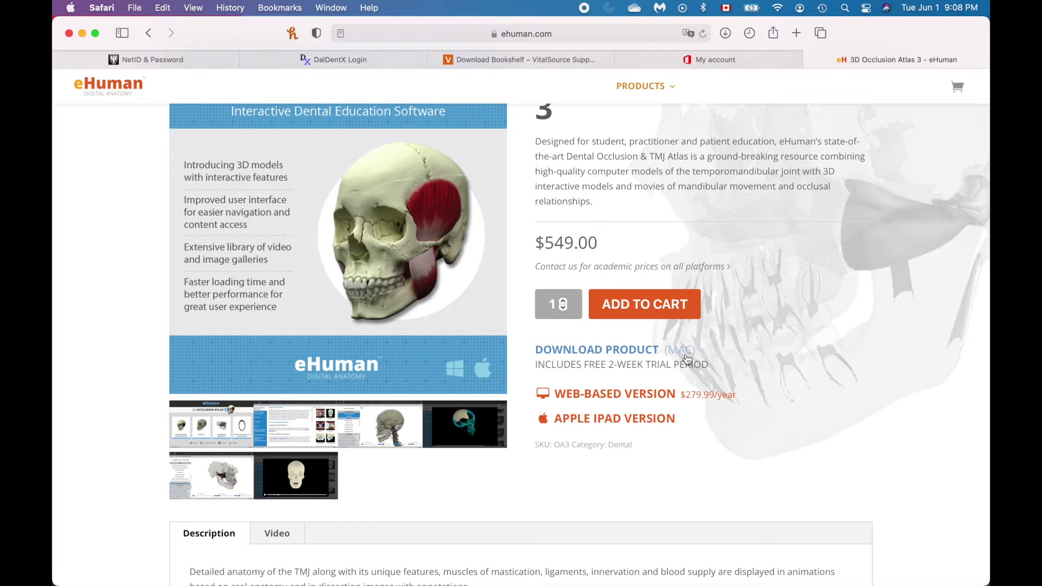
pyautogui.click(619, 352)
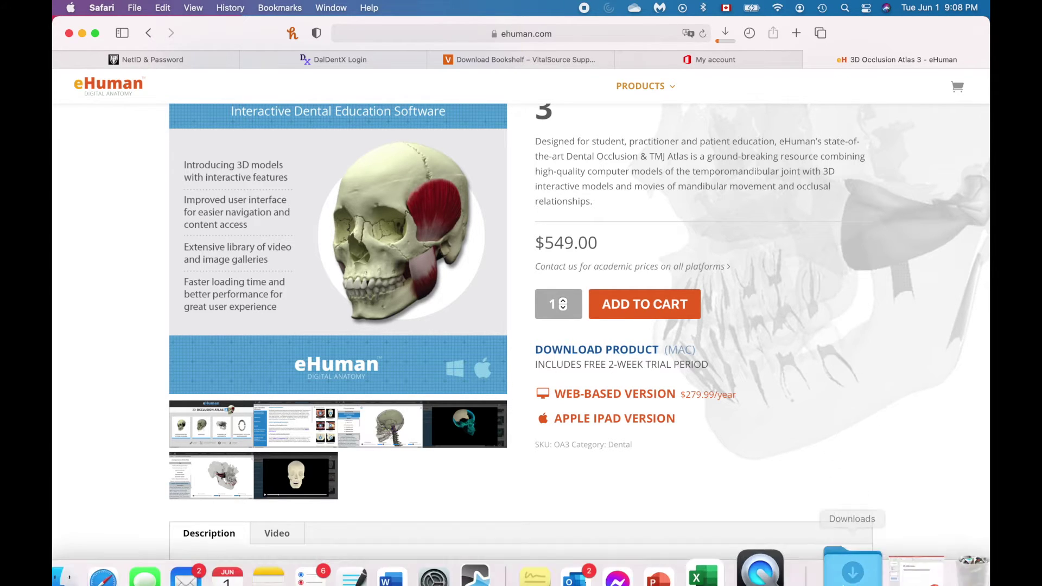
# Open the OA3 Installer disk image from Downloads and launch OA3-osx-installer
pyautogui.click(846, 549)
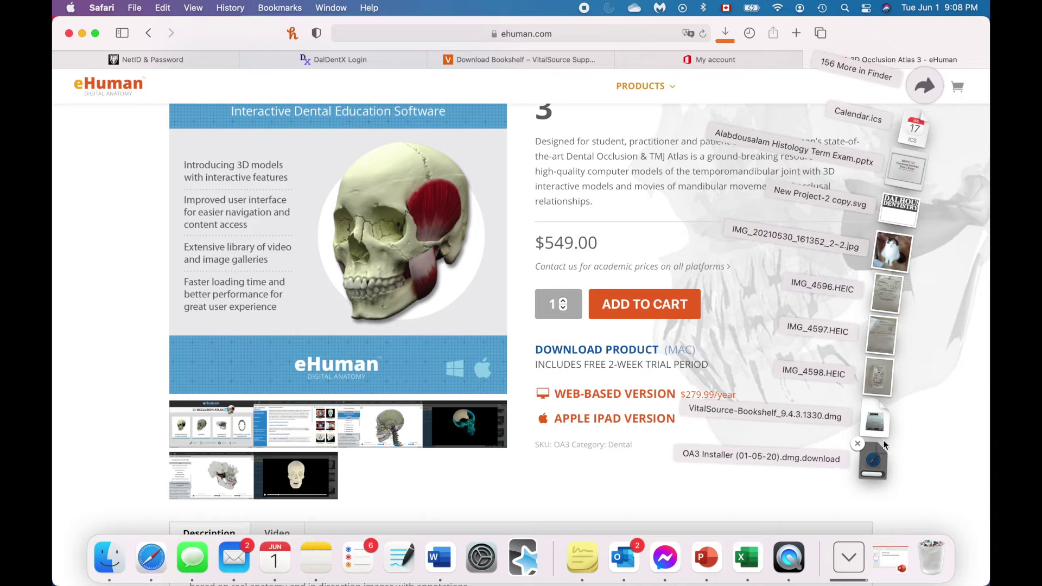
pyautogui.click(873, 455)
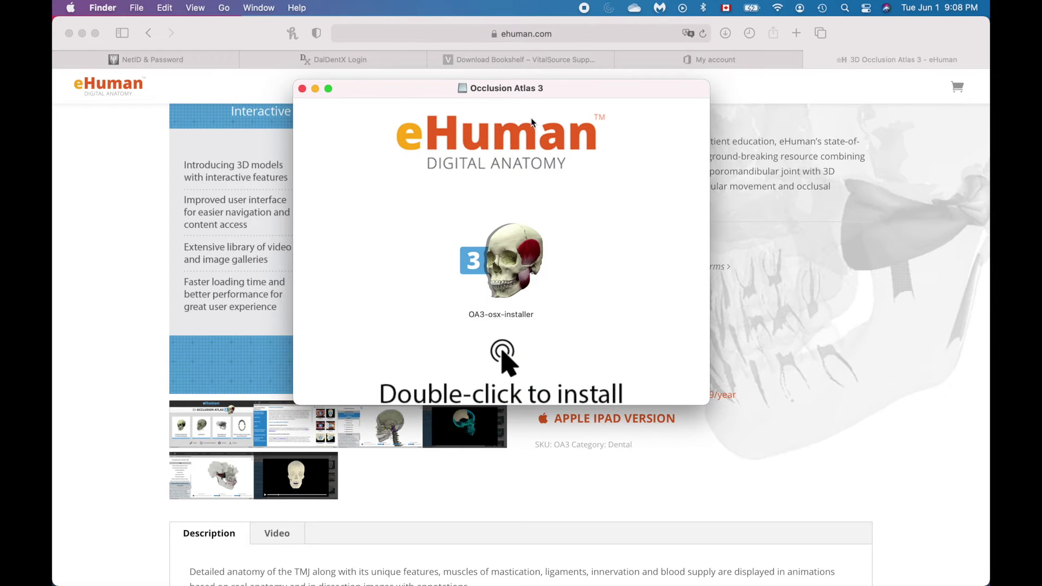
pyautogui.doubleClick(519, 255)
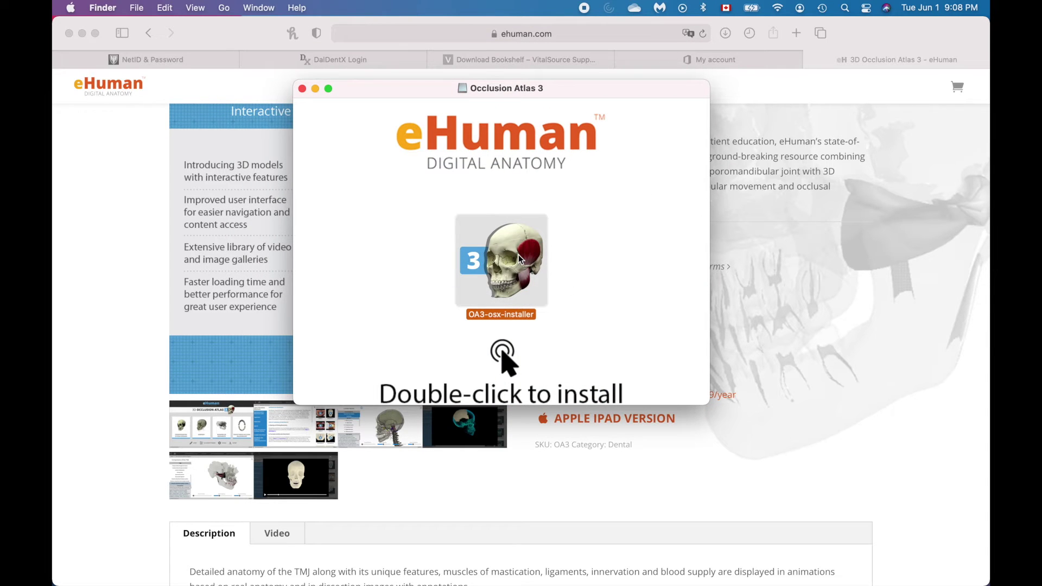
pyautogui.moveTo(616, 260); pyautogui.dragTo(530, 187)
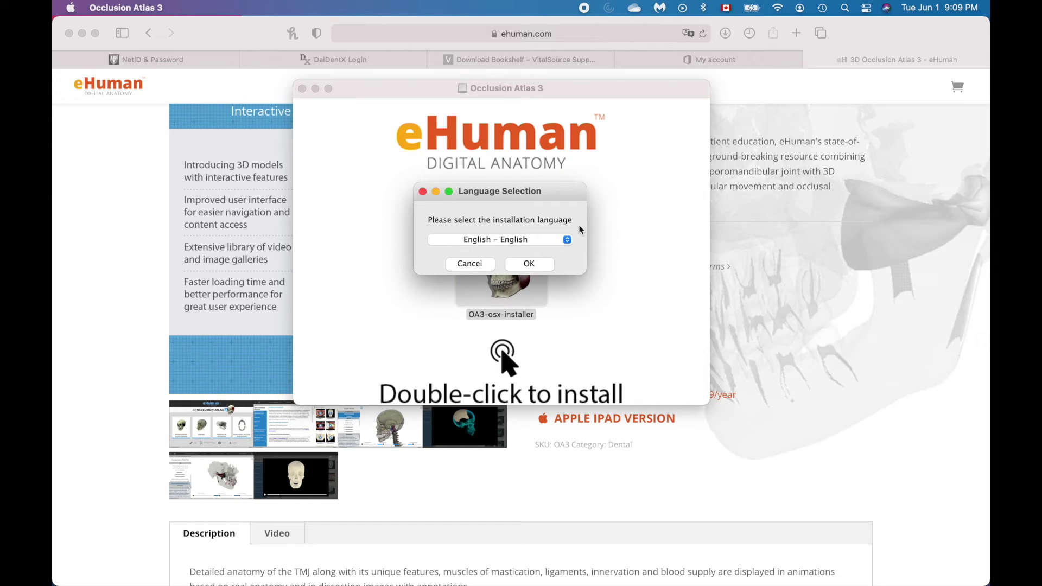
# Confirm English as the installation language
pyautogui.click(521, 239)
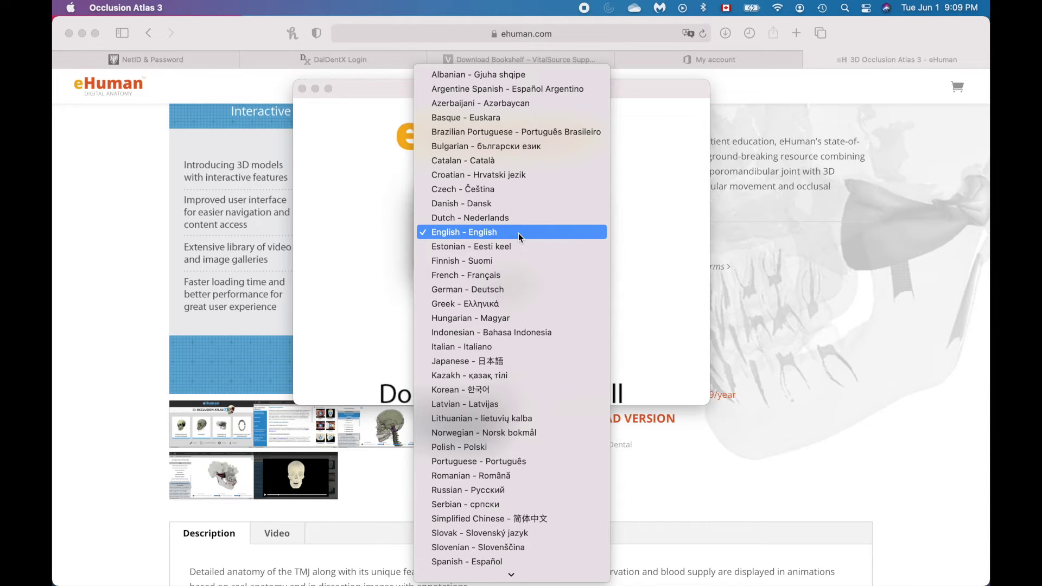
pyautogui.scroll(-5, 519, 233)
pyautogui.scroll(5, 519, 233)
pyautogui.click(479, 171)
pyautogui.click(526, 265)
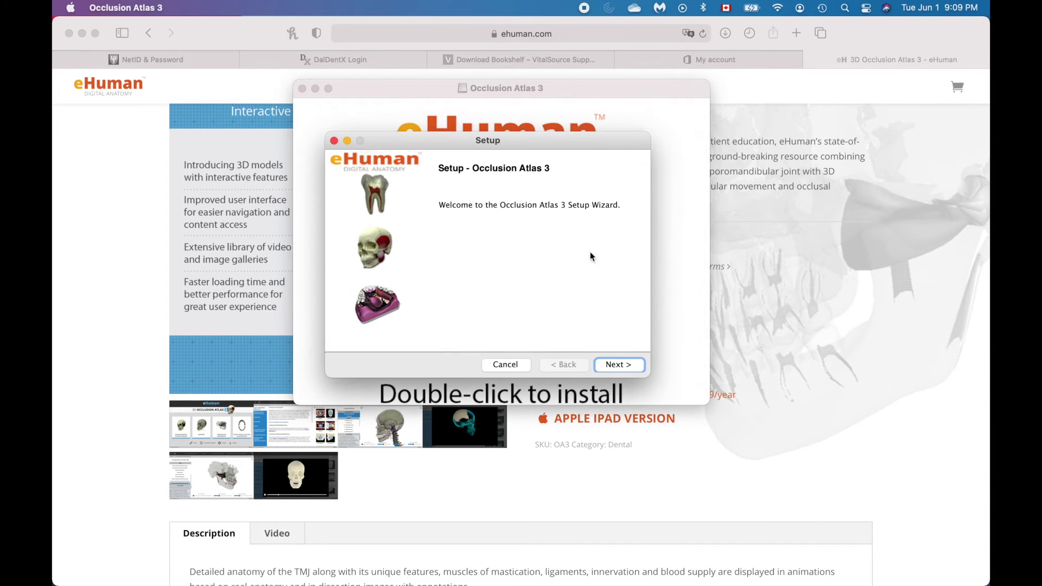
# Accept the license and install into the default /Applications/eHuman directory without a proxy
pyautogui.click(617, 366)
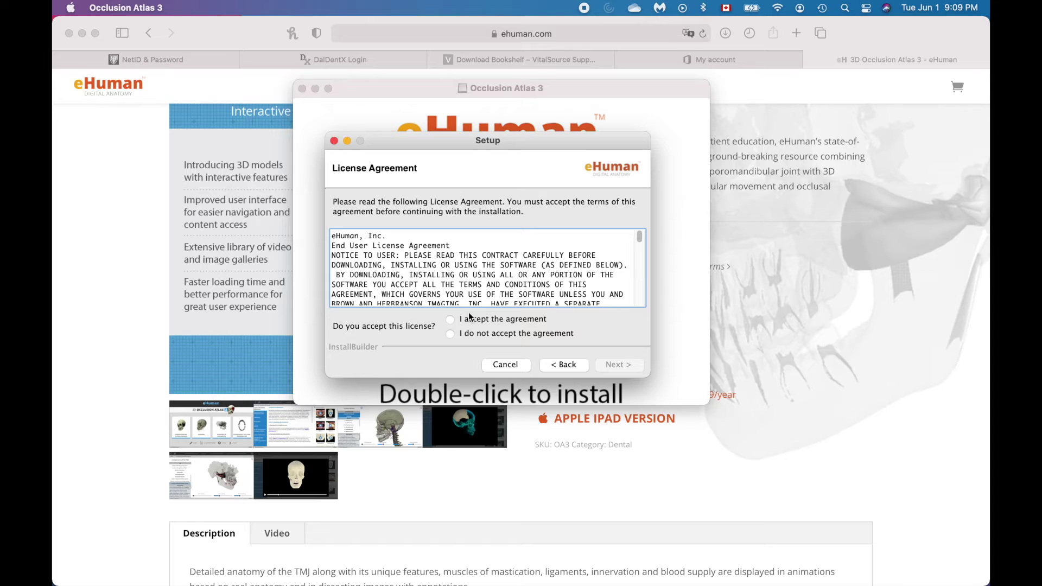
pyautogui.click(451, 322)
pyautogui.scroll(-20, 519, 278)
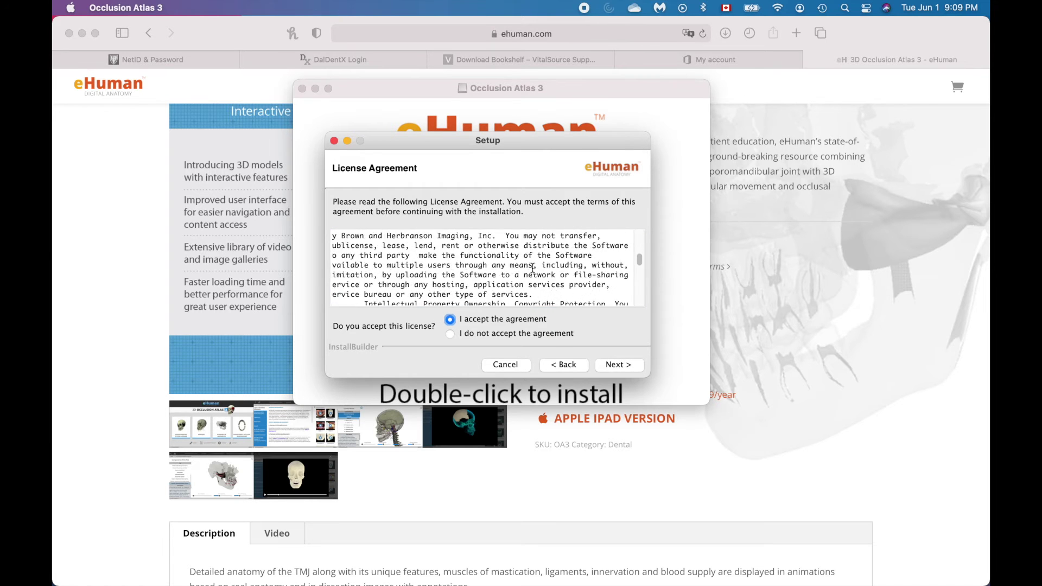
pyautogui.scroll(-2, 533, 267)
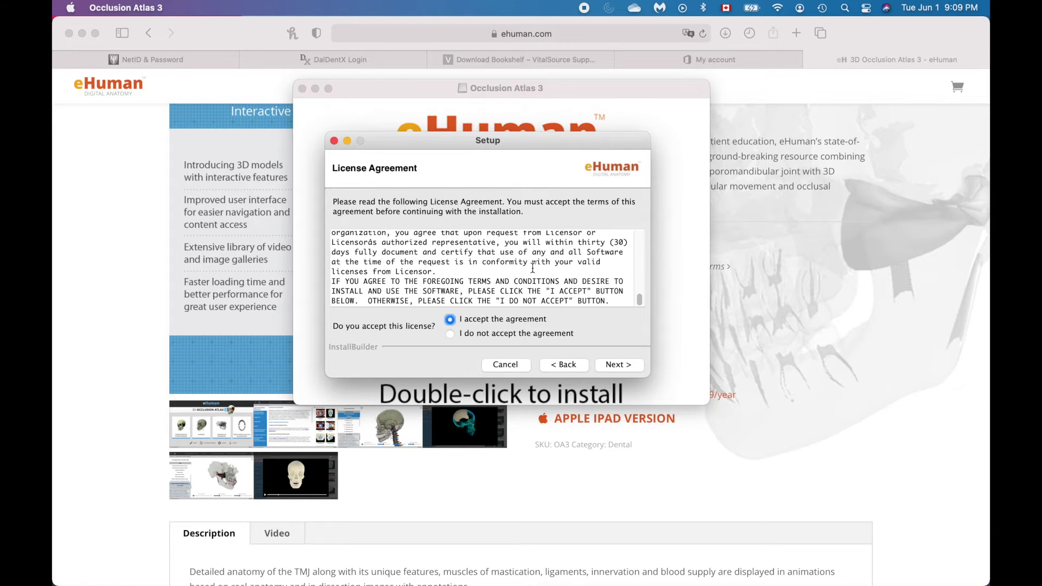
pyautogui.click(613, 366)
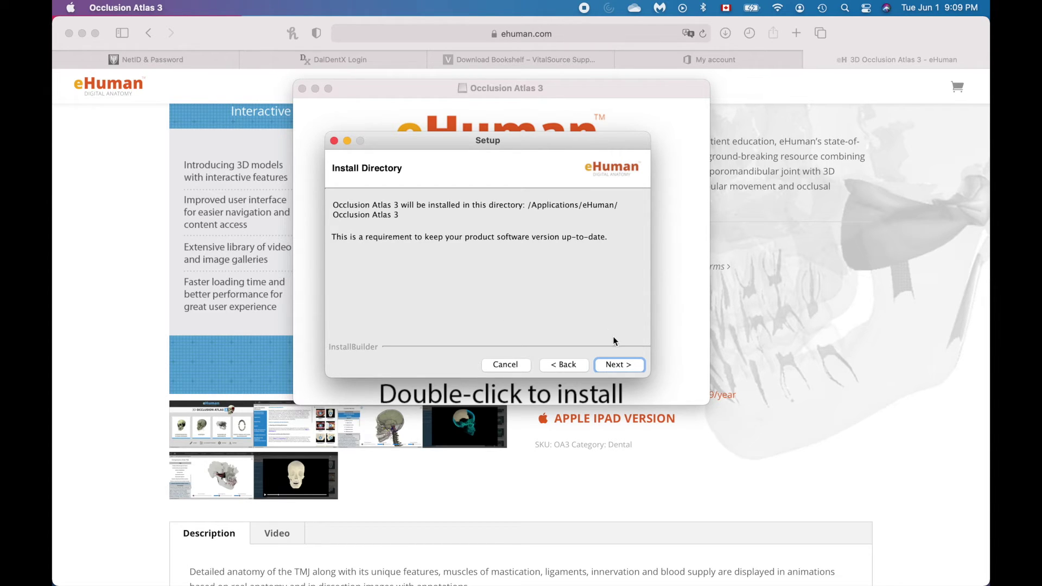
pyautogui.click(625, 369)
pyautogui.click(623, 366)
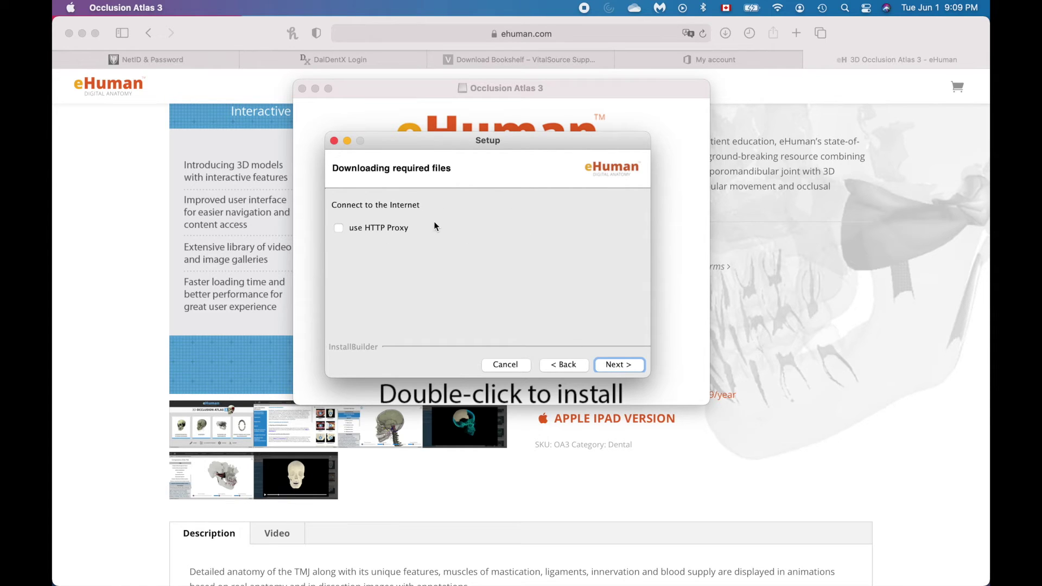
pyautogui.click(610, 366)
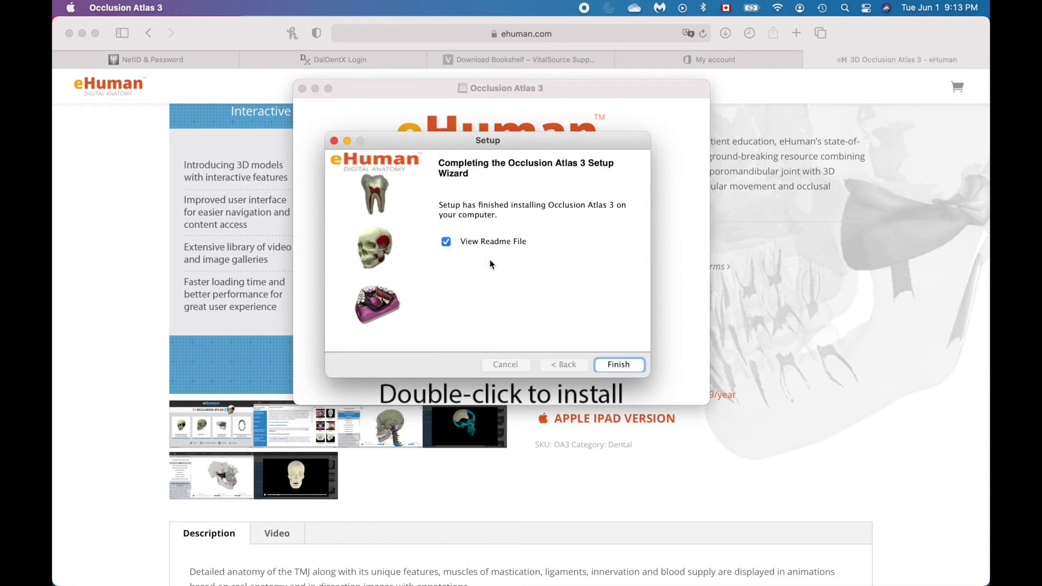
# Finish setup, close the README, and close the Occlusion Atlas 3 disk image window
pyautogui.click(618, 365)
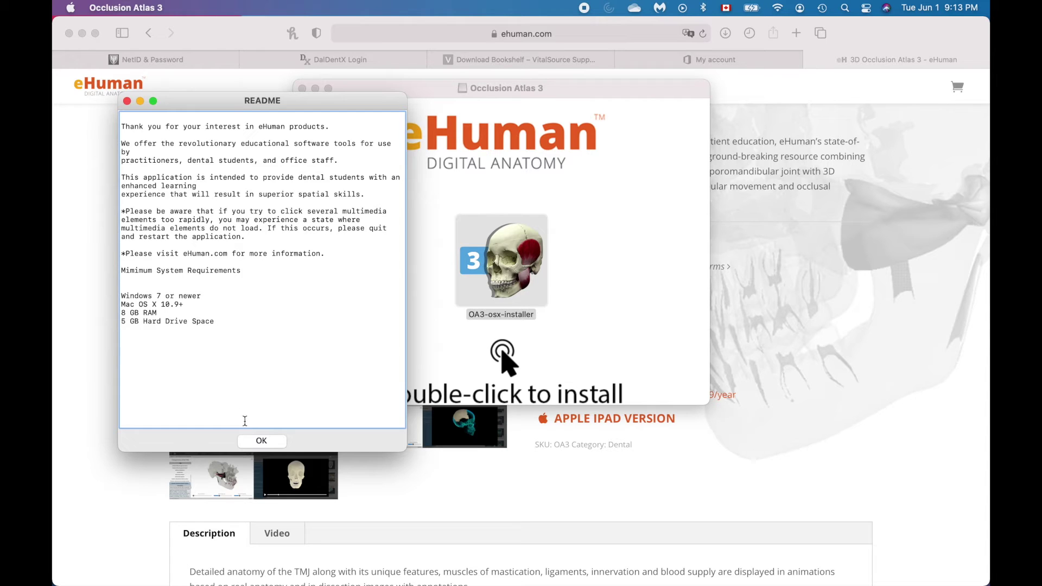
pyautogui.click(261, 442)
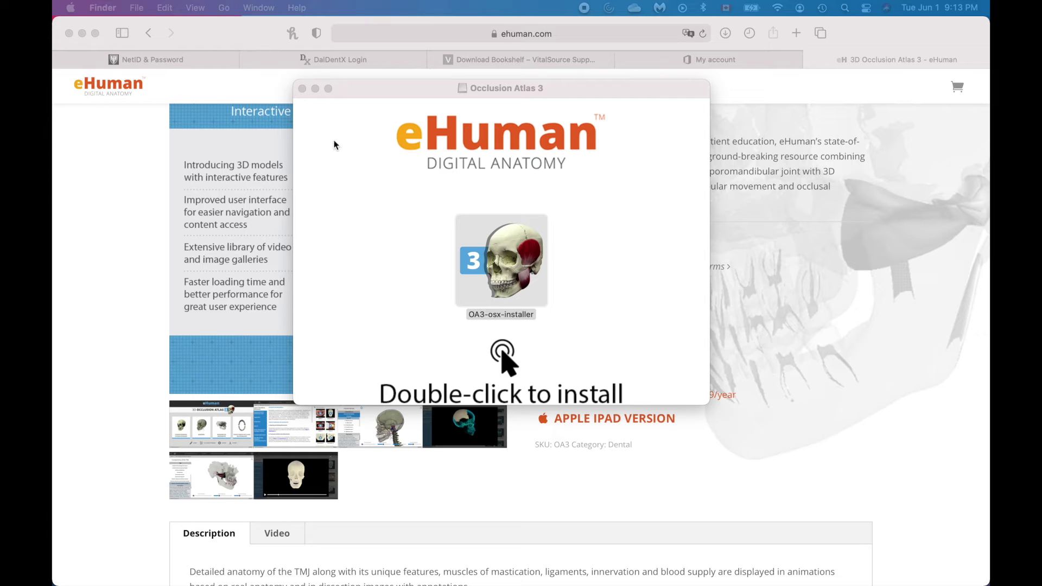
pyautogui.click(302, 88)
pyautogui.scroll(5, 781, 306)
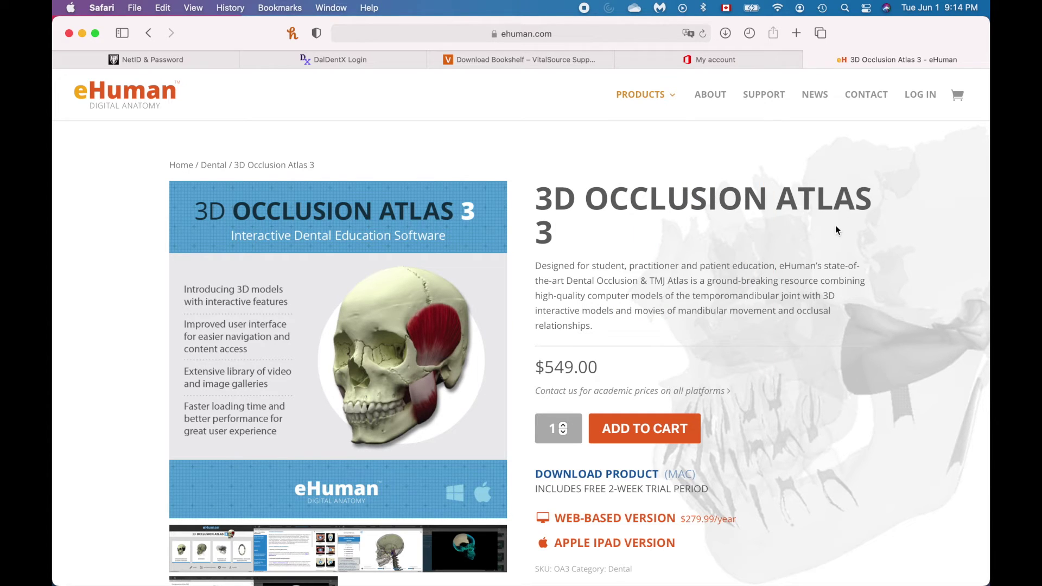
# Go to the eHuman LOG IN page and switch to the Sign Up form
pyautogui.click(922, 99)
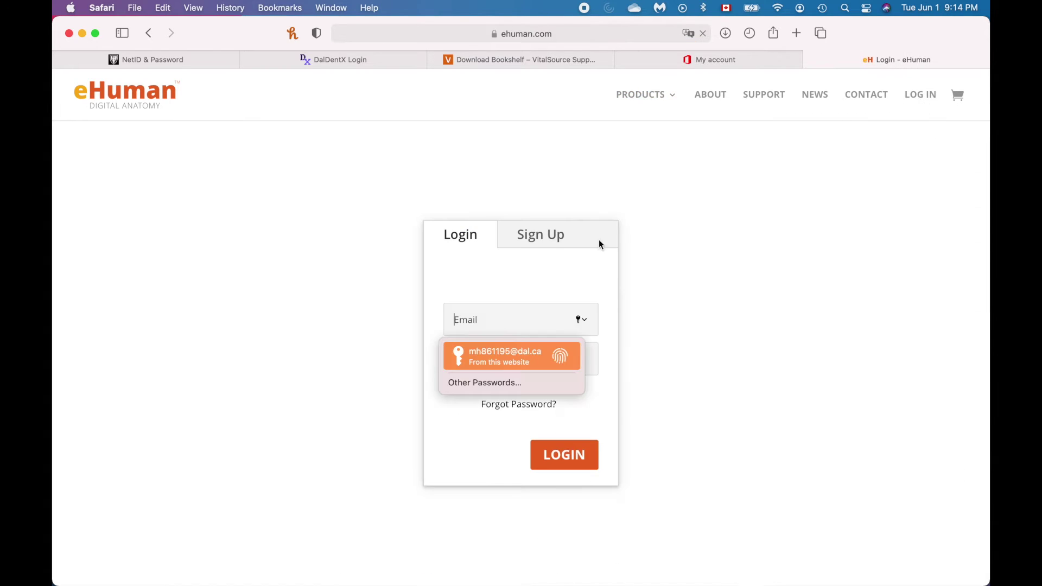
pyautogui.click(556, 237)
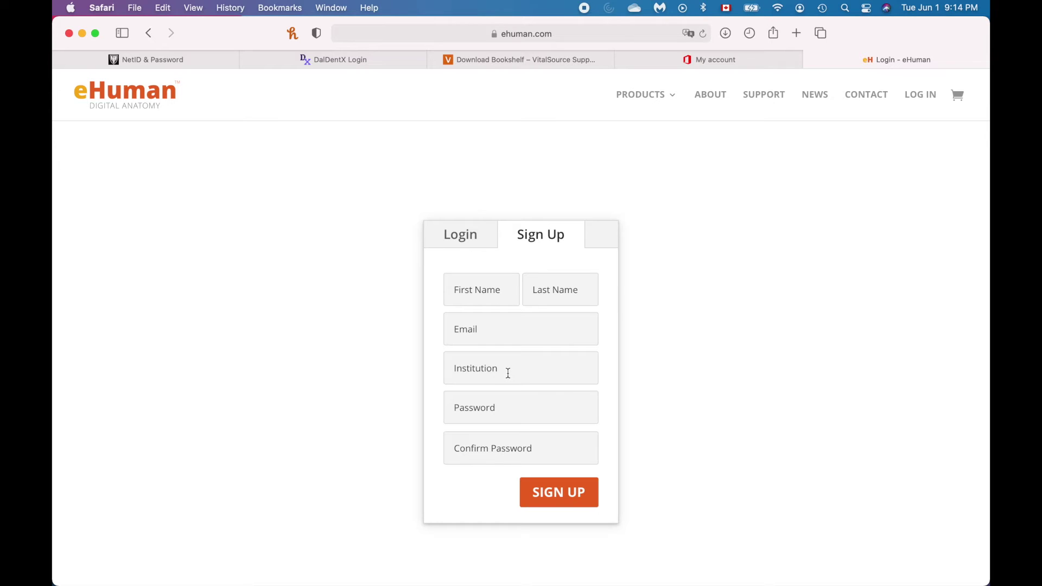
pyautogui.click(511, 410)
# Read step 19 of the install guide PDF, then bring Occlusion Atlas 3 forward
pyautogui.press('super+Tab')
pyautogui.scroll(-1, 597, 312)
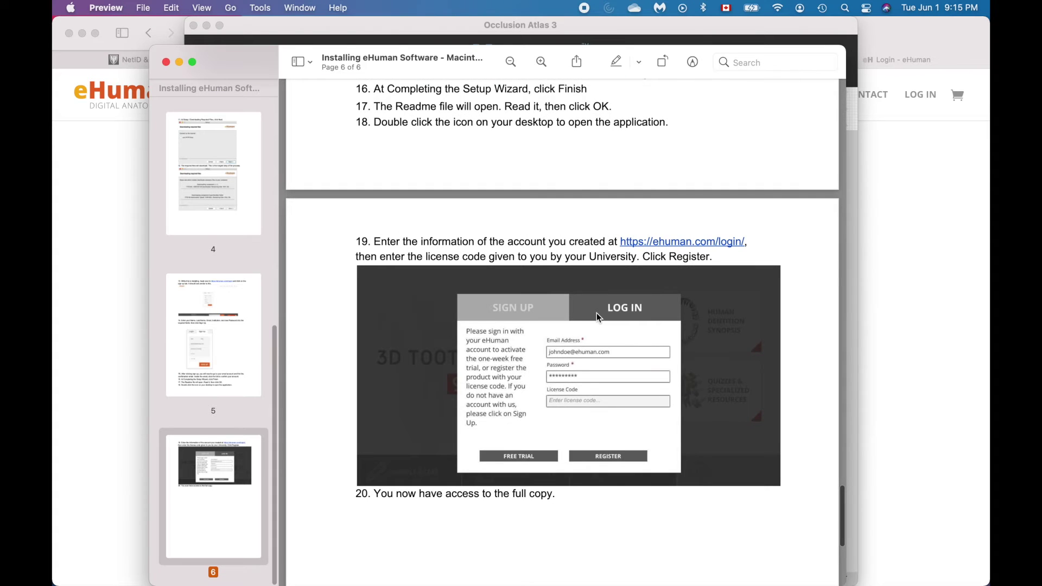
pyautogui.scroll(-3, 597, 315)
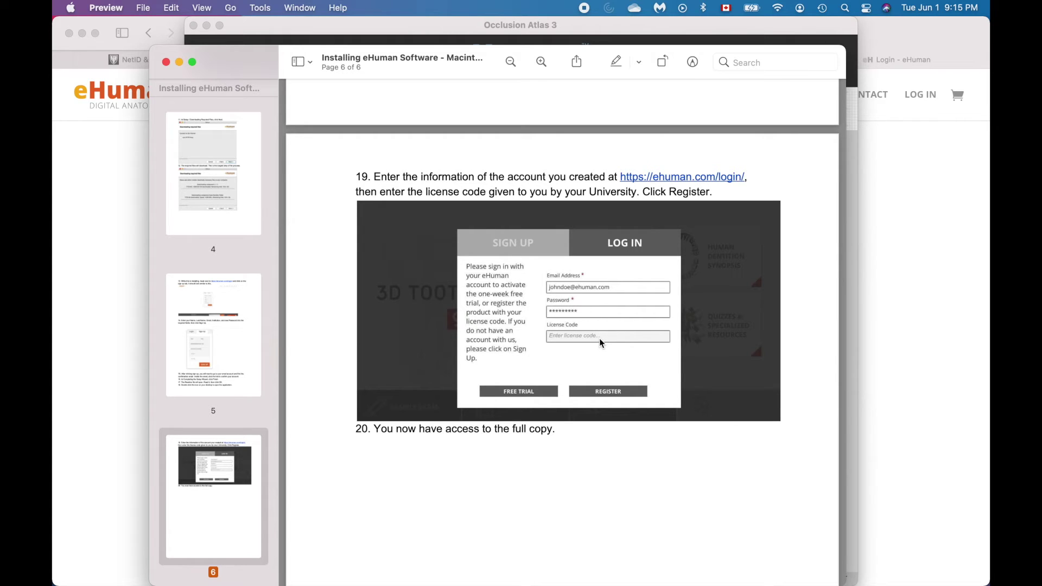
pyautogui.scroll(-3, 600, 342)
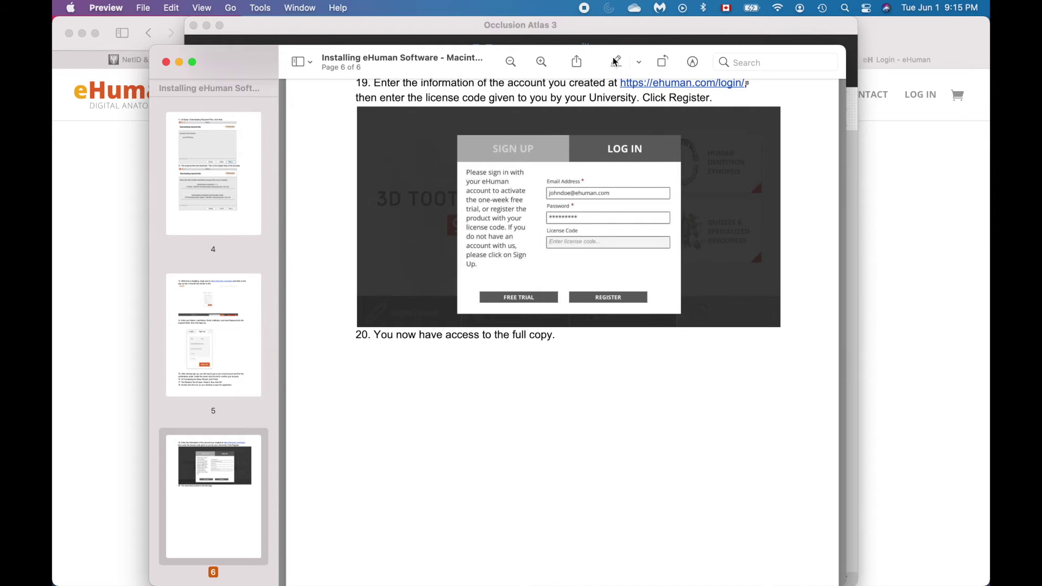
pyautogui.click(604, 37)
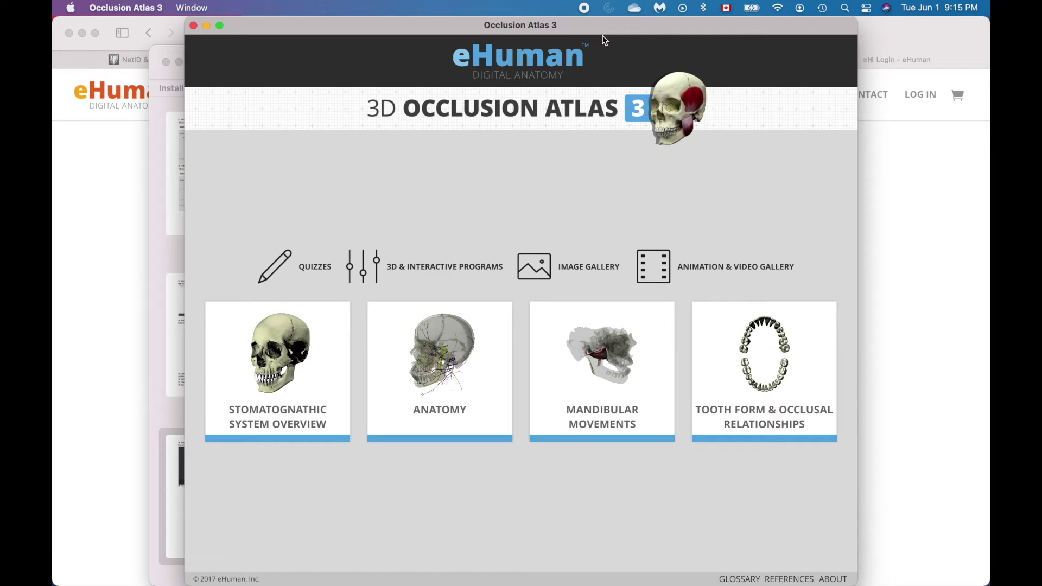
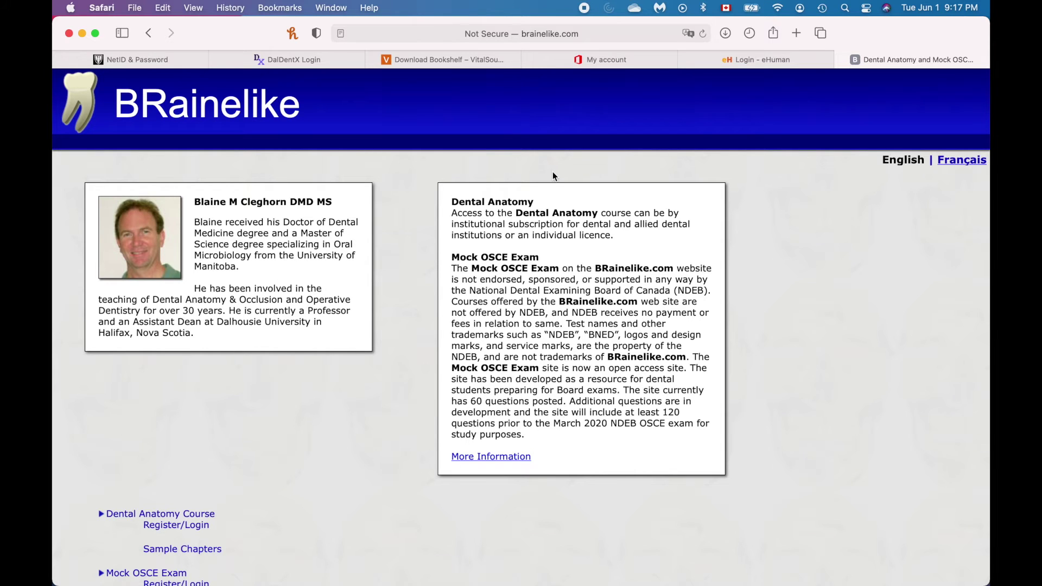
# Log in to BRainelike's Dental Anatomy course with Safari's saved e-mail and password
pyautogui.scroll(-1, 552, 174)
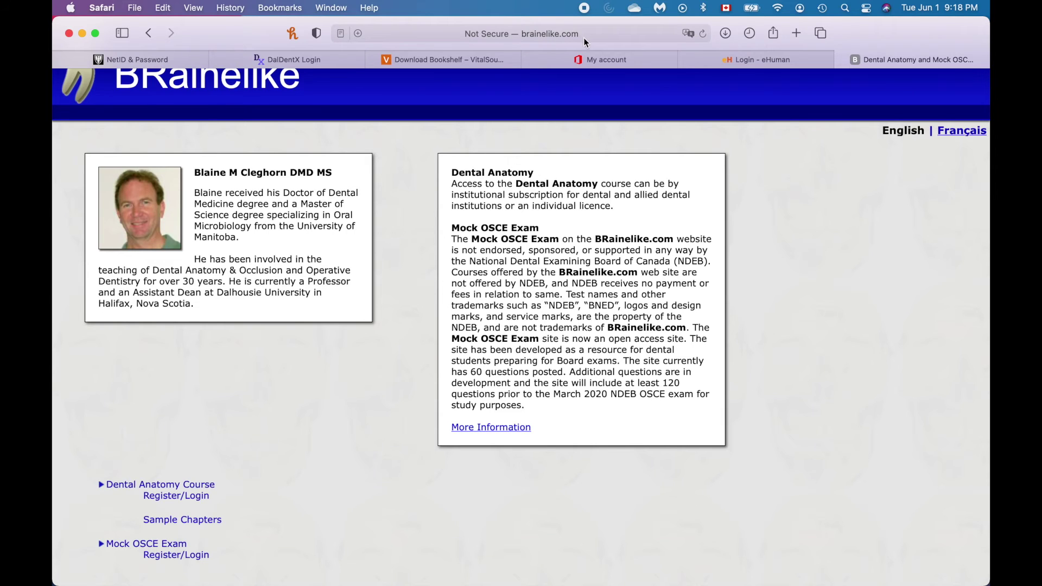
pyautogui.click(177, 500)
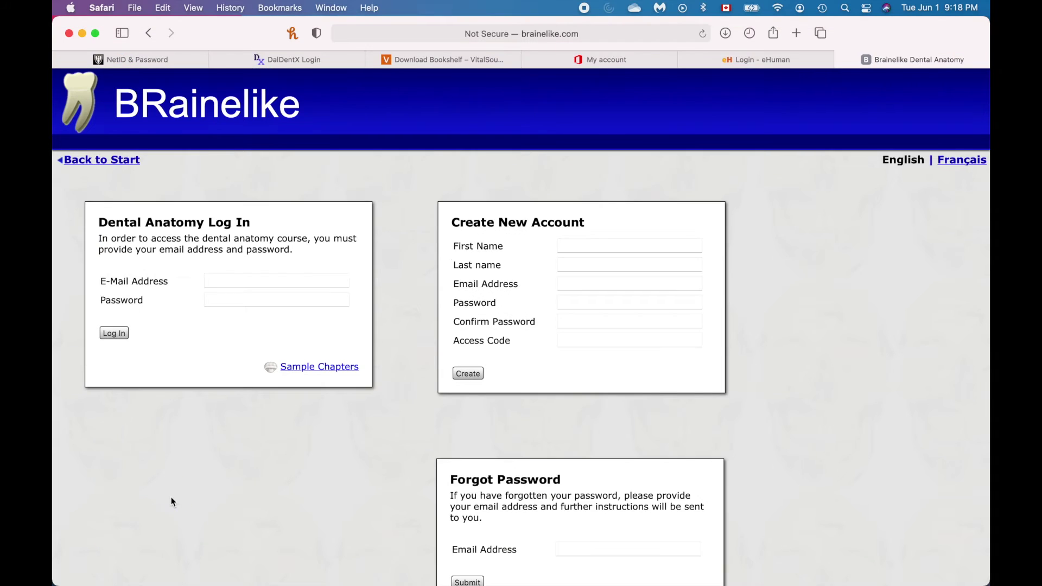
pyautogui.scroll(-1, 172, 500)
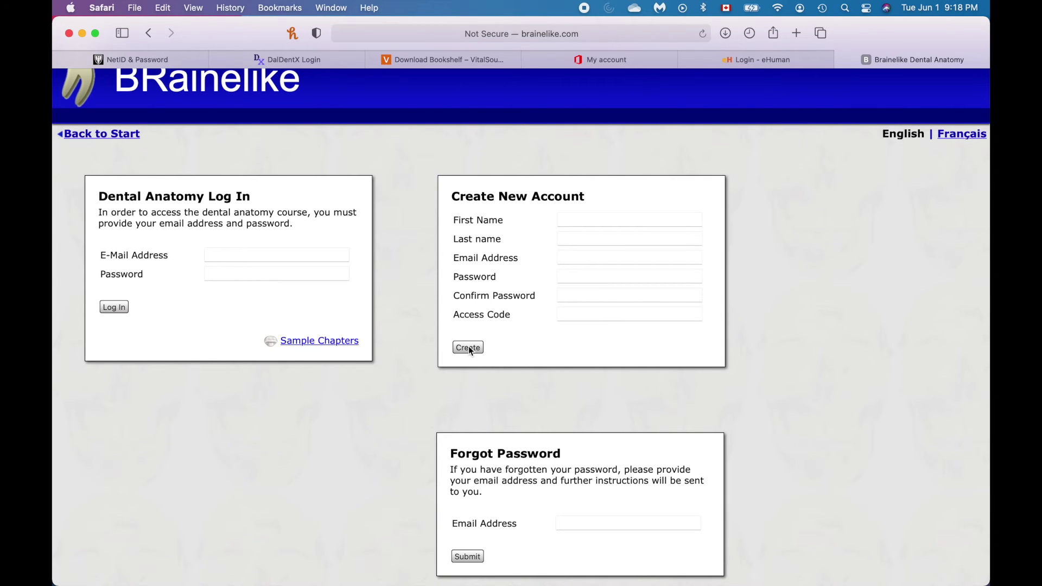
pyautogui.click(109, 133)
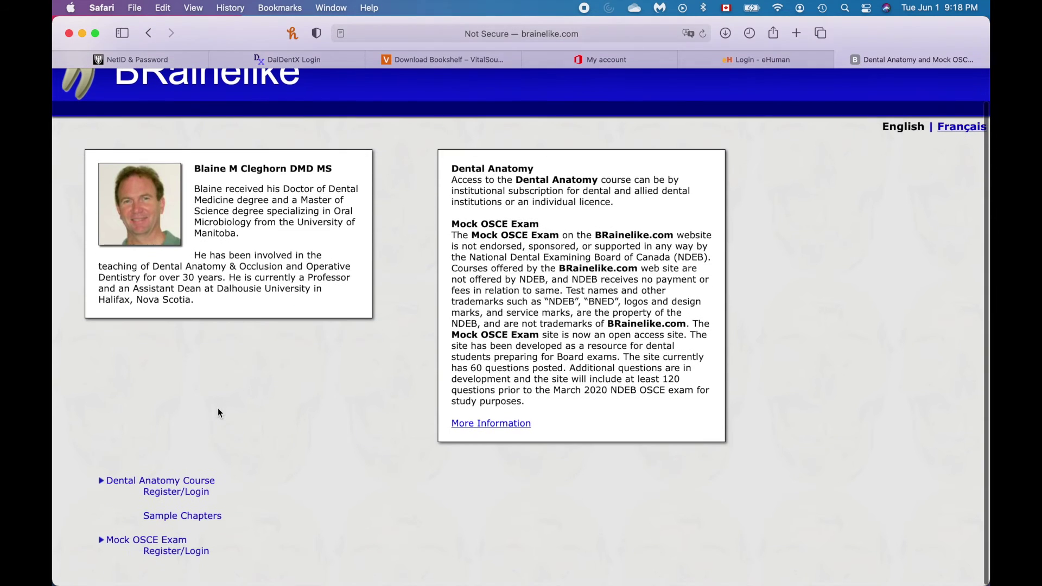
pyautogui.click(181, 494)
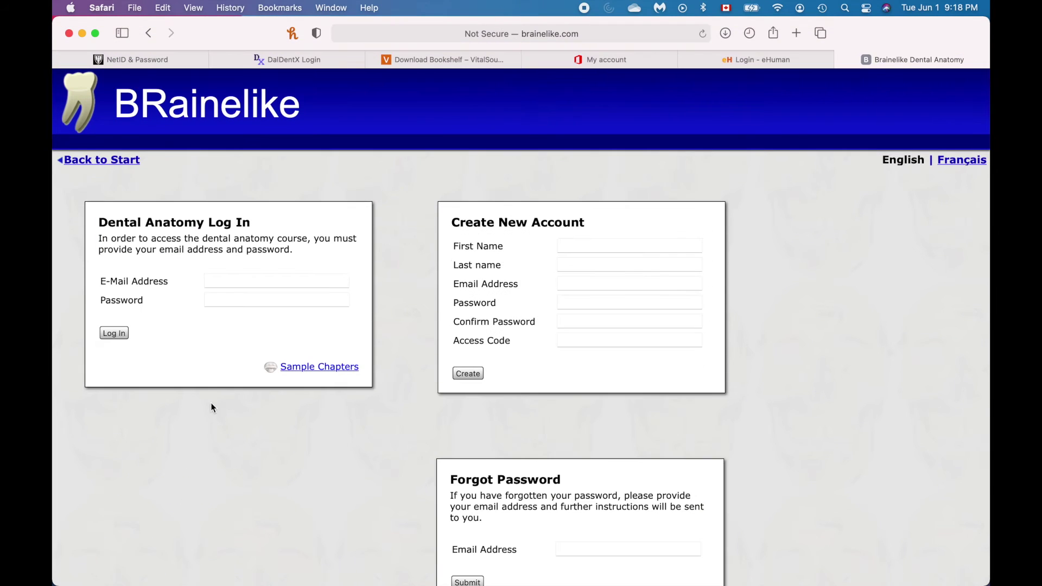
pyautogui.click(214, 284)
pyautogui.press('Return')
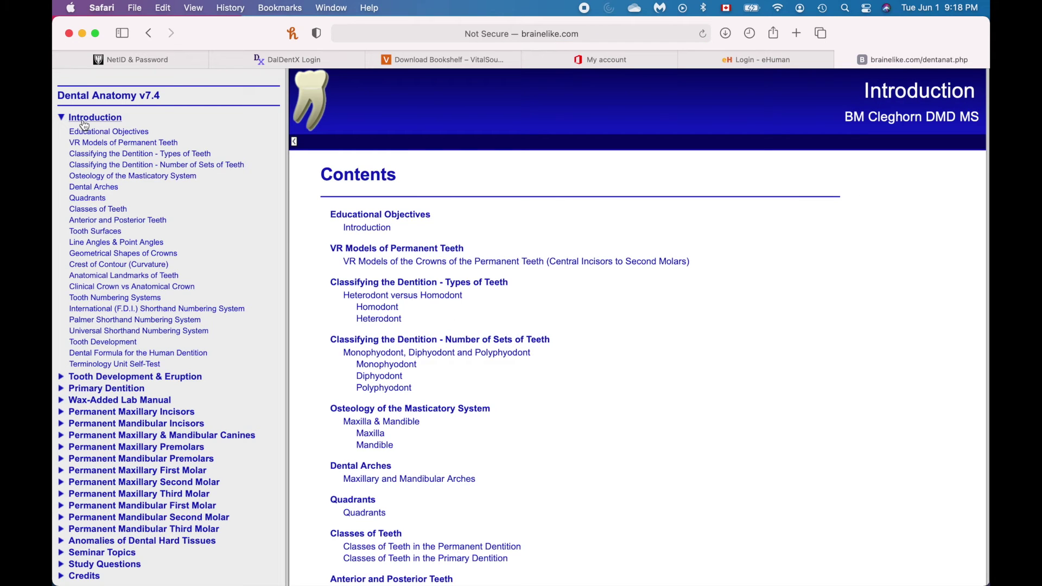
pyautogui.scroll(-1, 163, 345)
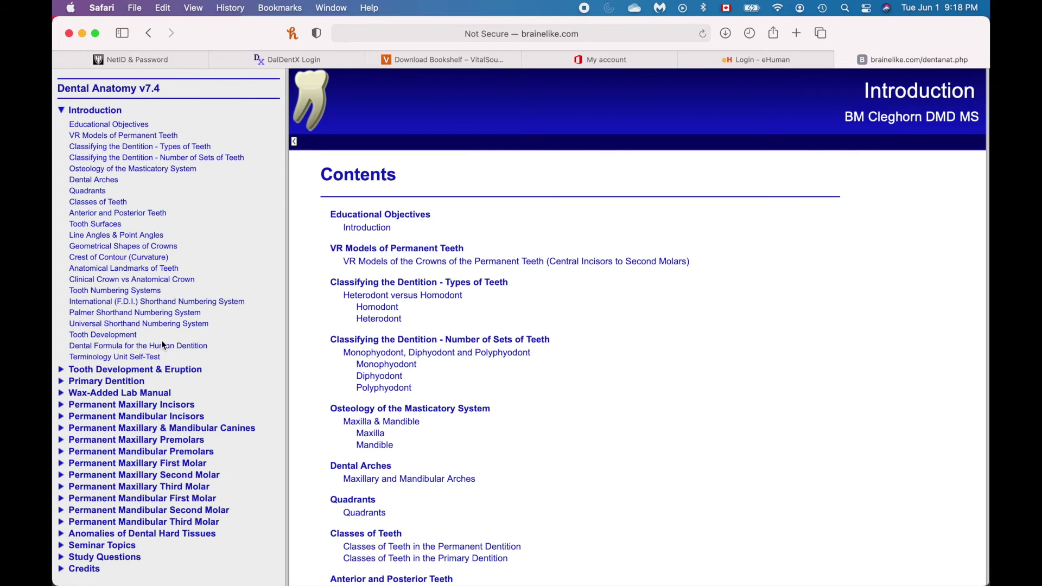
pyautogui.scroll(-1, 163, 345)
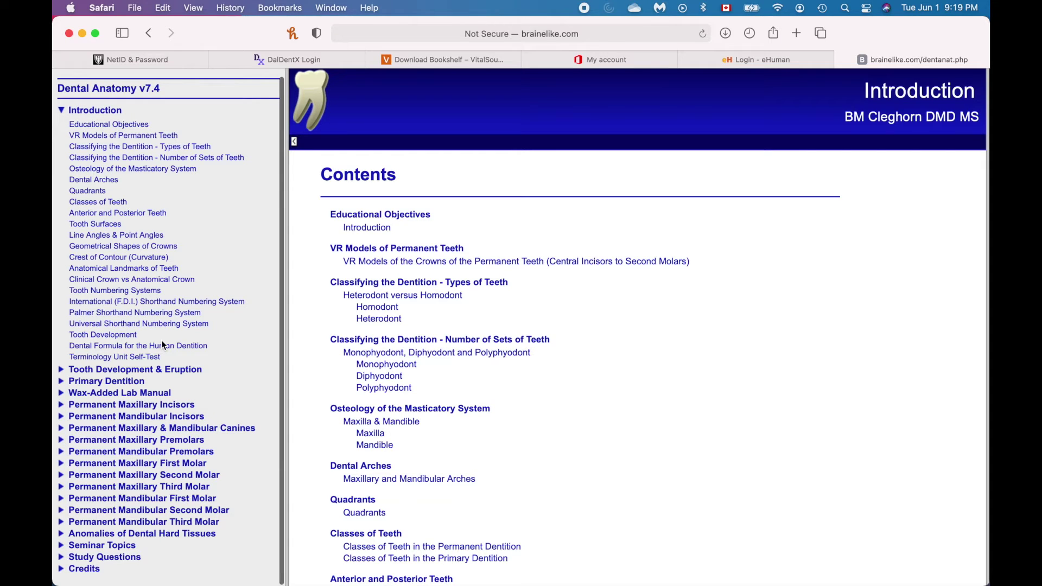
pyautogui.click(170, 406)
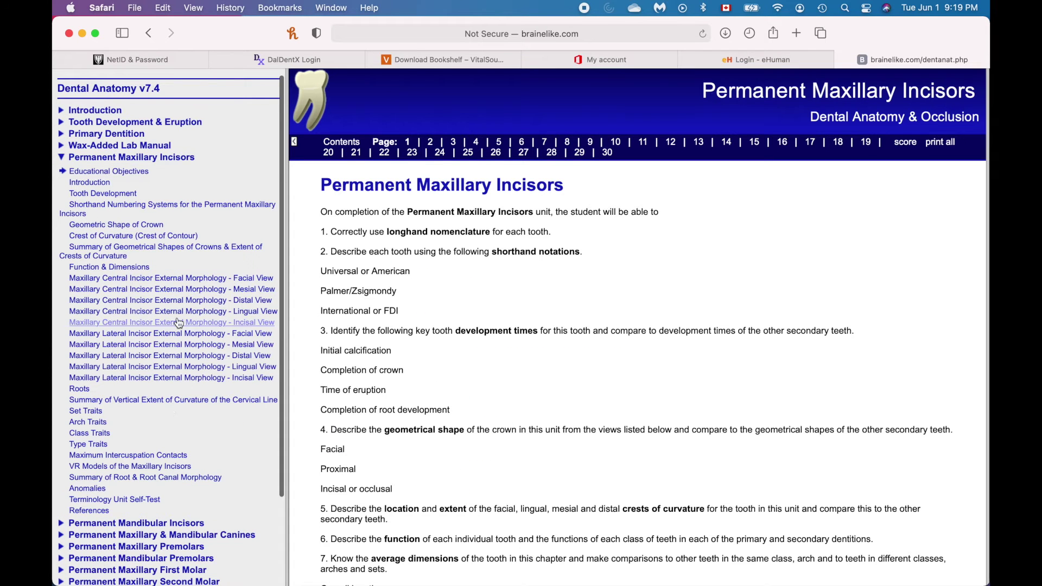
# Browse the maxillary central incisor's Facial, Mesial and Distal View pages
pyautogui.click(165, 284)
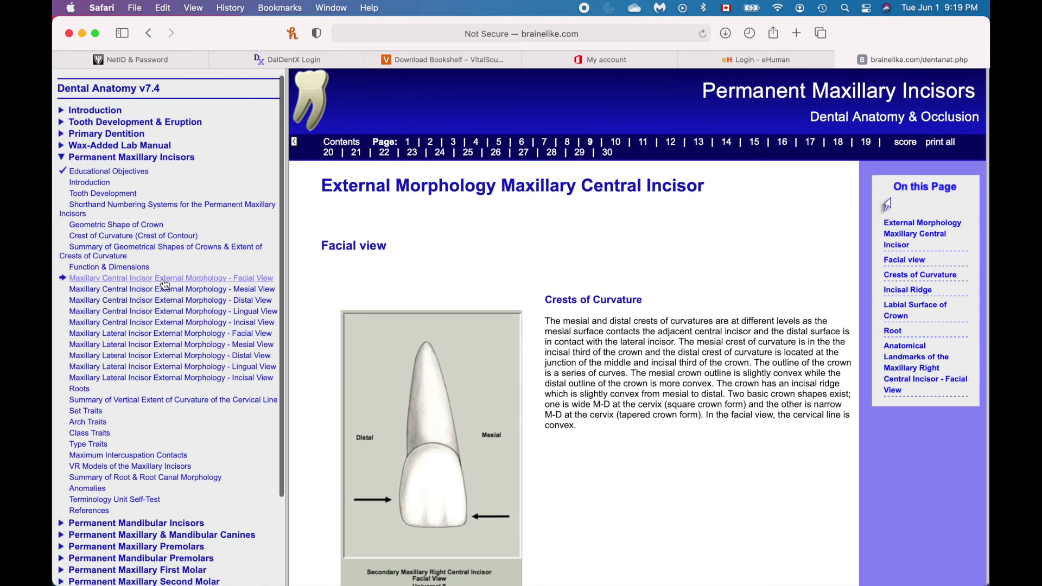
pyautogui.scroll(-5, 624, 399)
pyautogui.scroll(-5, 624, 402)
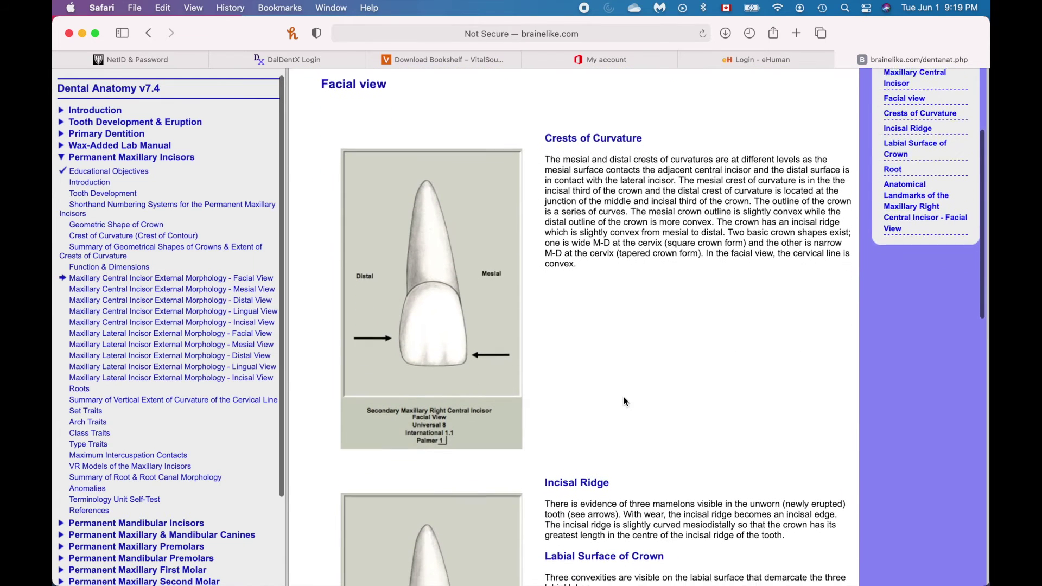
pyautogui.scroll(-10, 624, 397)
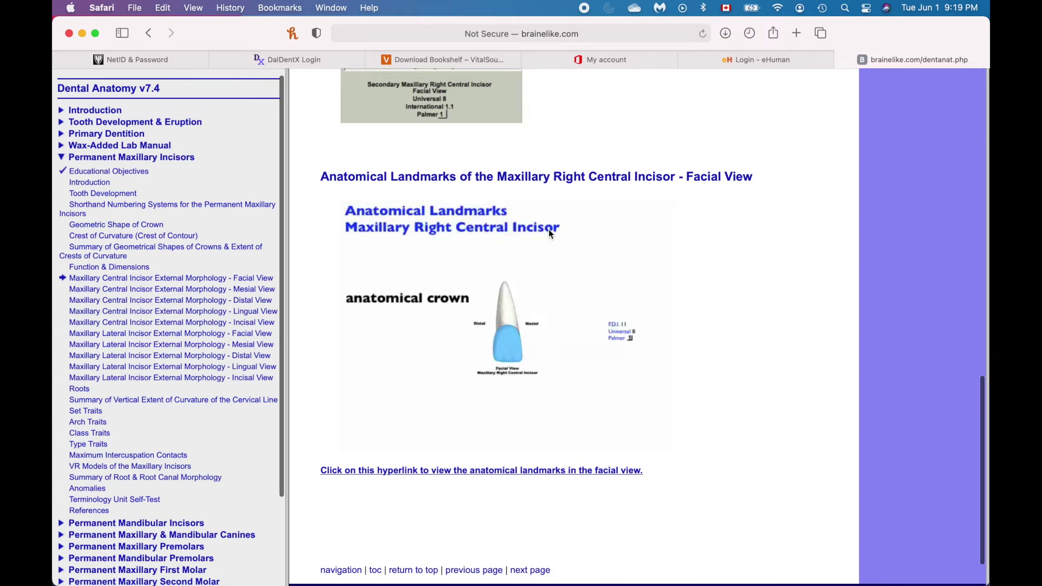
pyautogui.scroll(3, 549, 229)
pyautogui.click(252, 292)
pyautogui.click(239, 302)
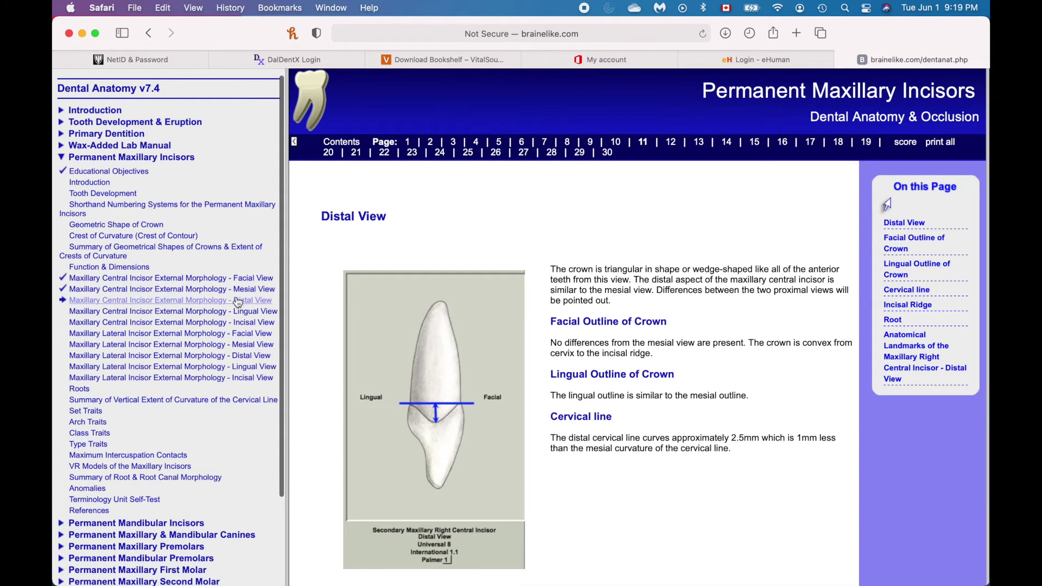
pyautogui.click(230, 290)
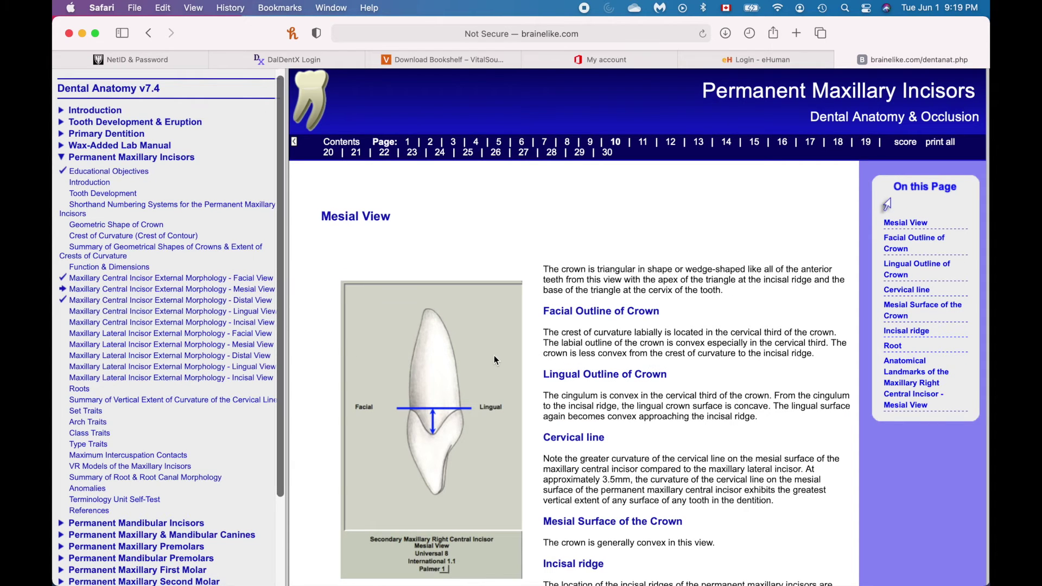
pyautogui.scroll(-1, 494, 360)
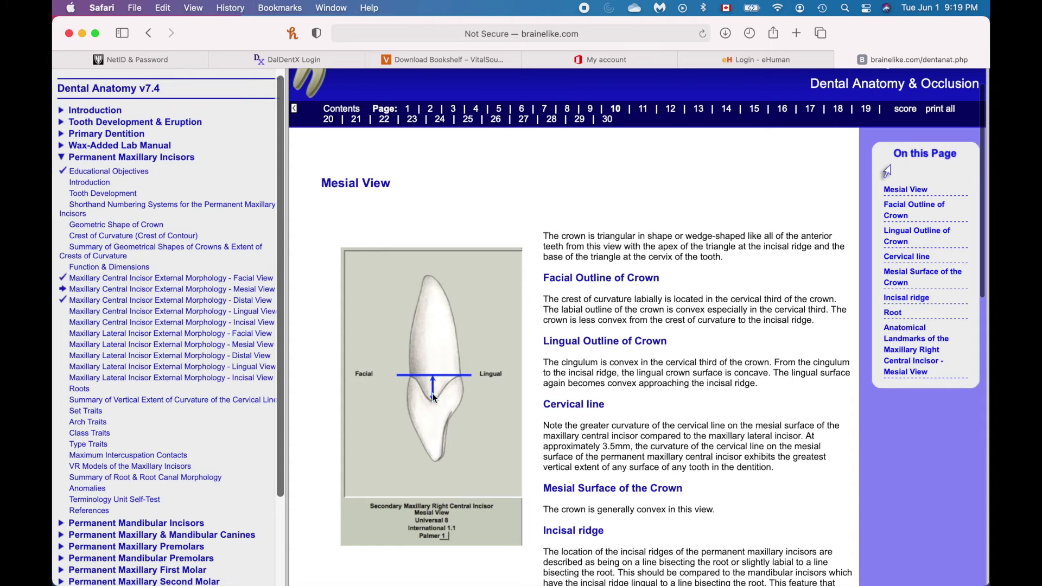
pyautogui.click(219, 301)
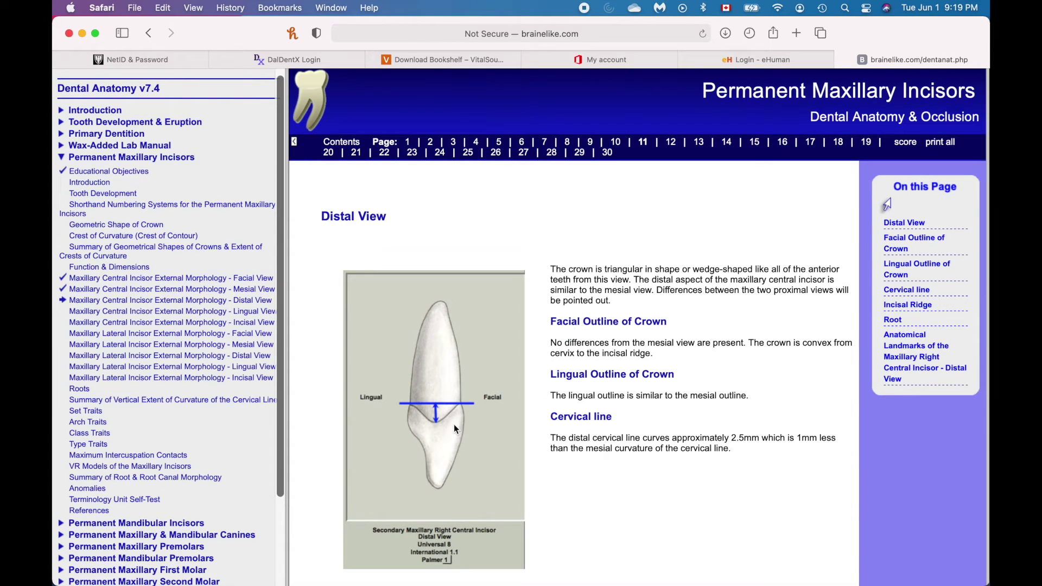
pyautogui.scroll(-1, 453, 424)
pyautogui.scroll(-1, 191, 333)
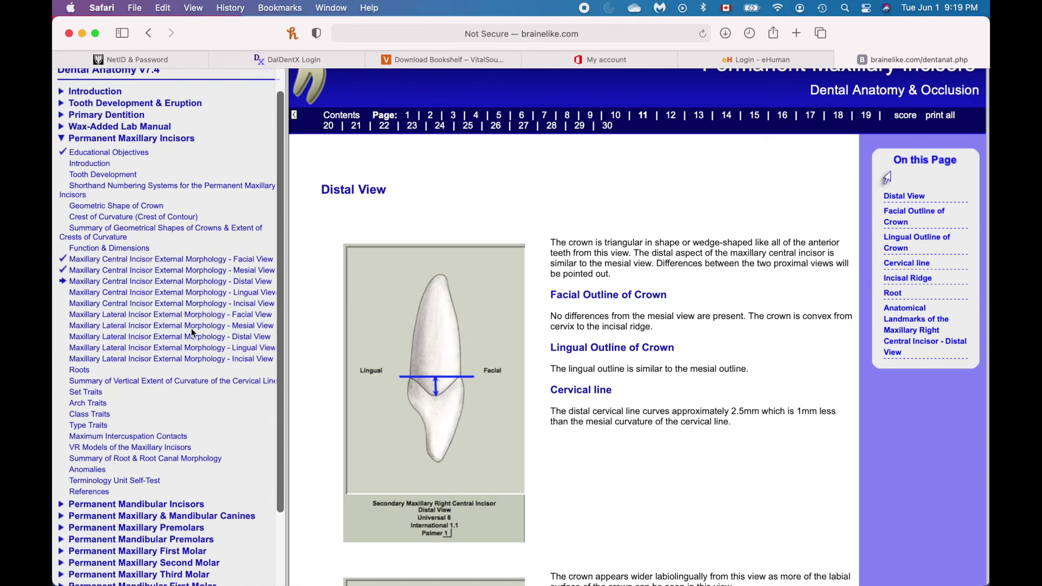
# Read the Set Traits page, then collapse the incisor unit back to its objectives
pyautogui.click(84, 389)
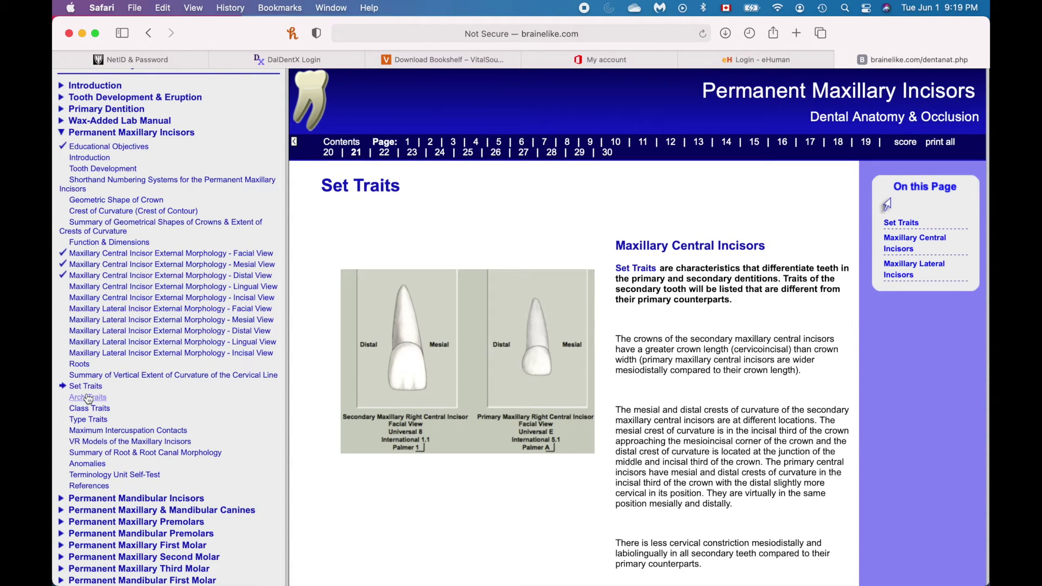
pyautogui.scroll(-3, 196, 385)
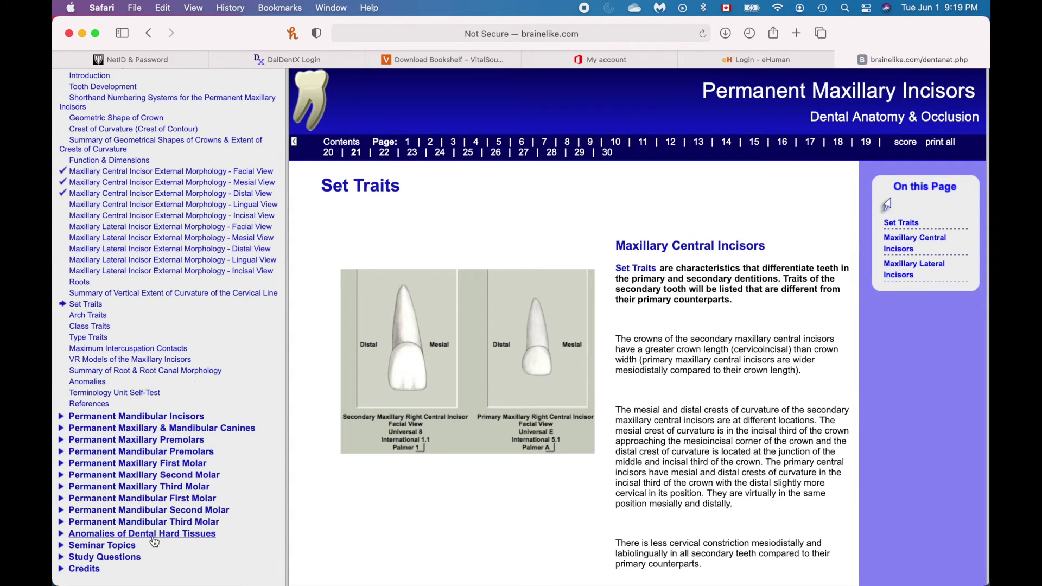
pyautogui.scroll(2, 153, 354)
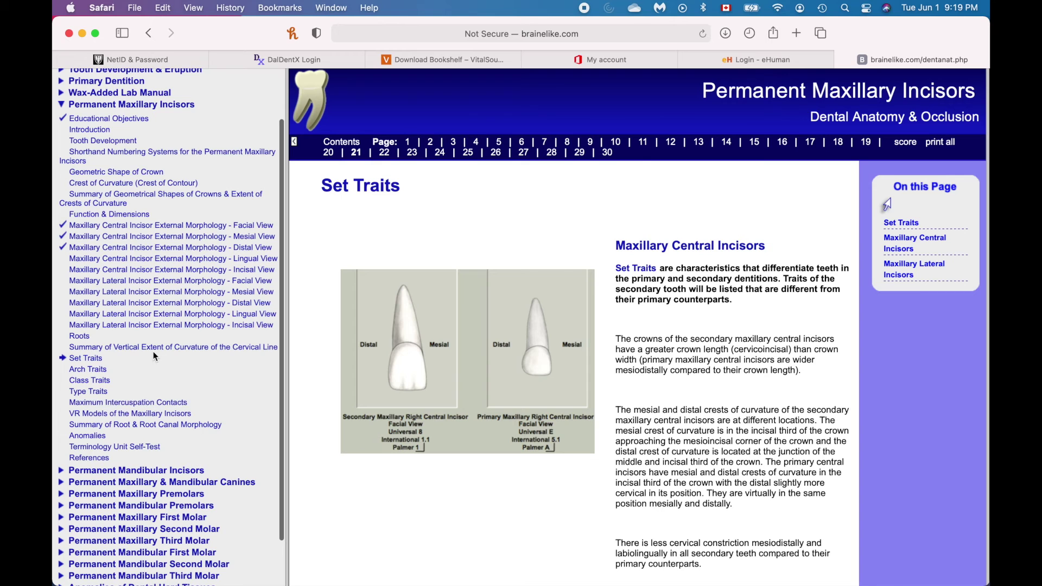
pyautogui.scroll(3, 154, 356)
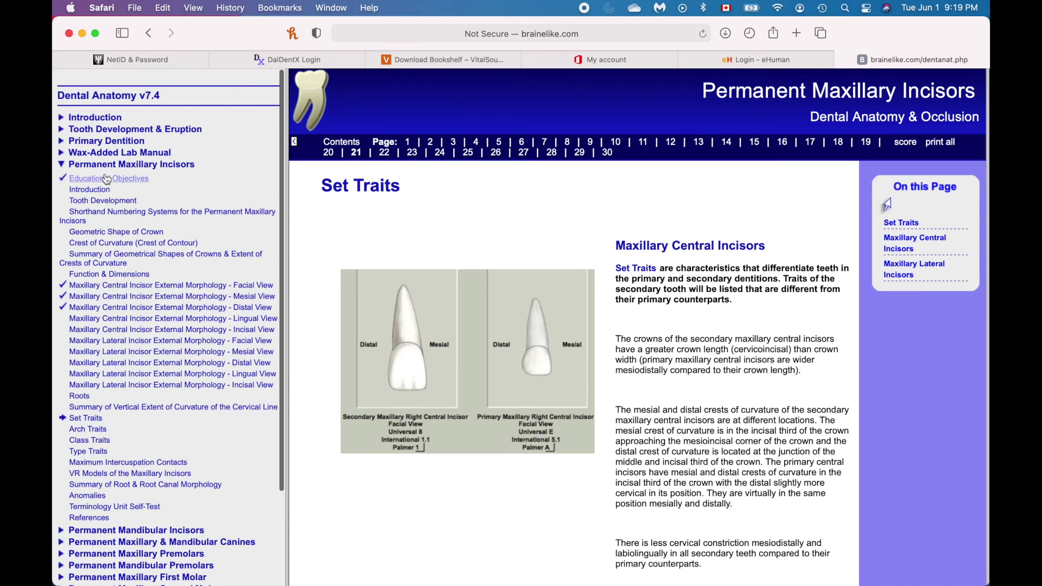
pyautogui.click(104, 165)
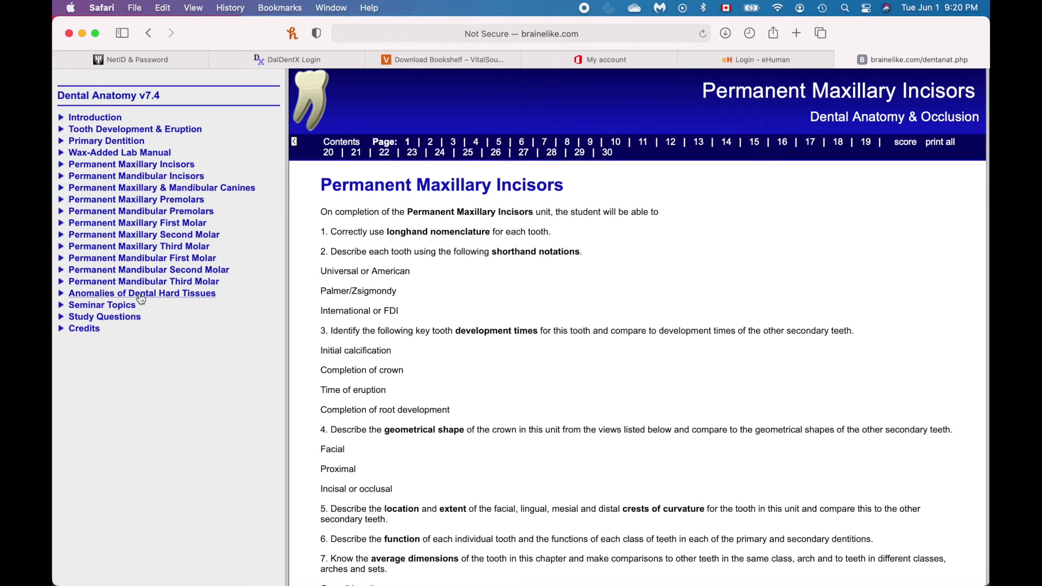
# Open Anomalies of Dental Hard Tissues and read the tooth shape and structure abnormality pages
pyautogui.click(140, 295)
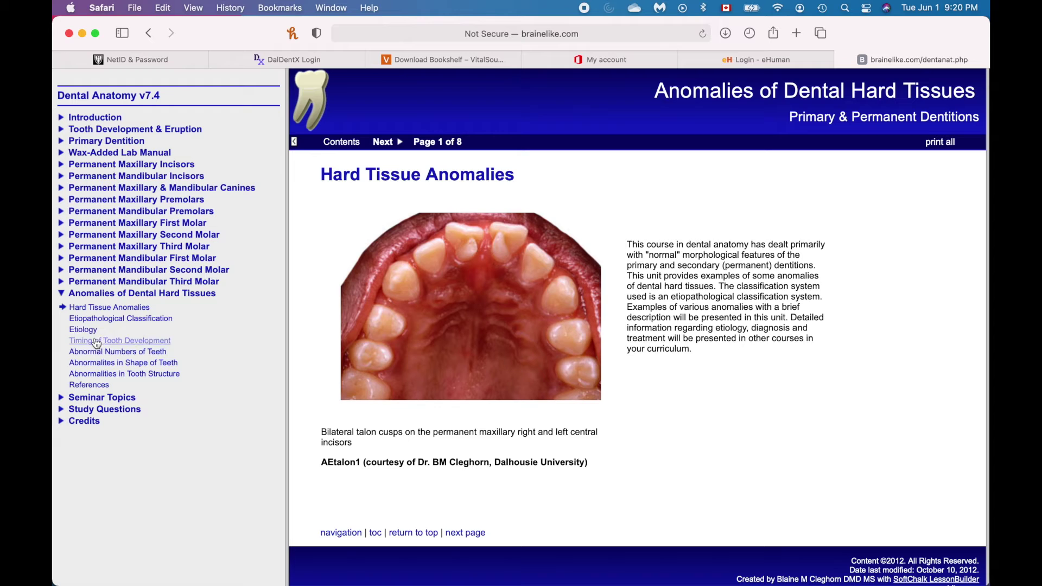
pyautogui.click(98, 363)
pyautogui.scroll(-10, 425, 389)
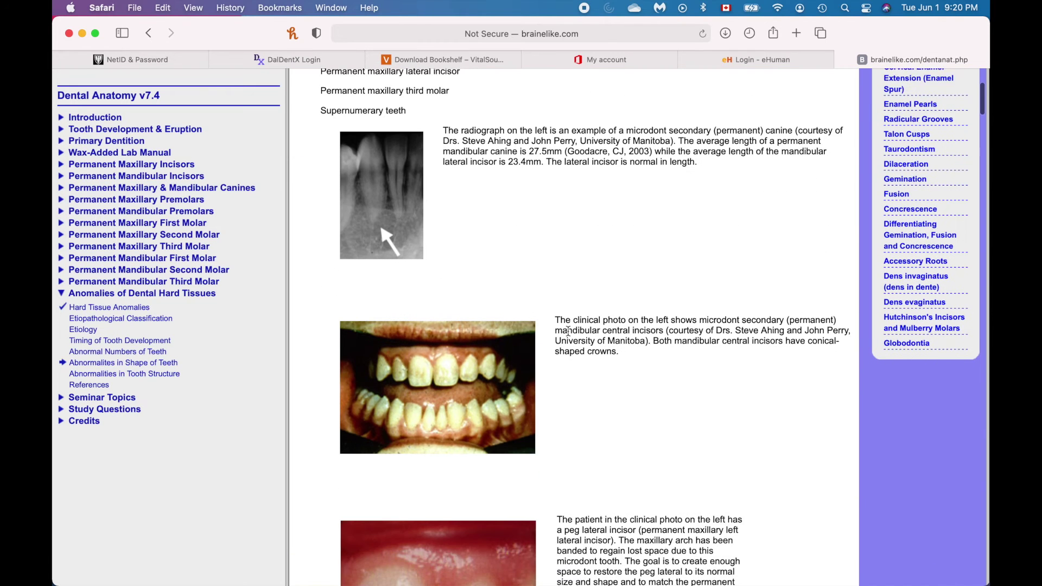
pyautogui.scroll(-10, 425, 390)
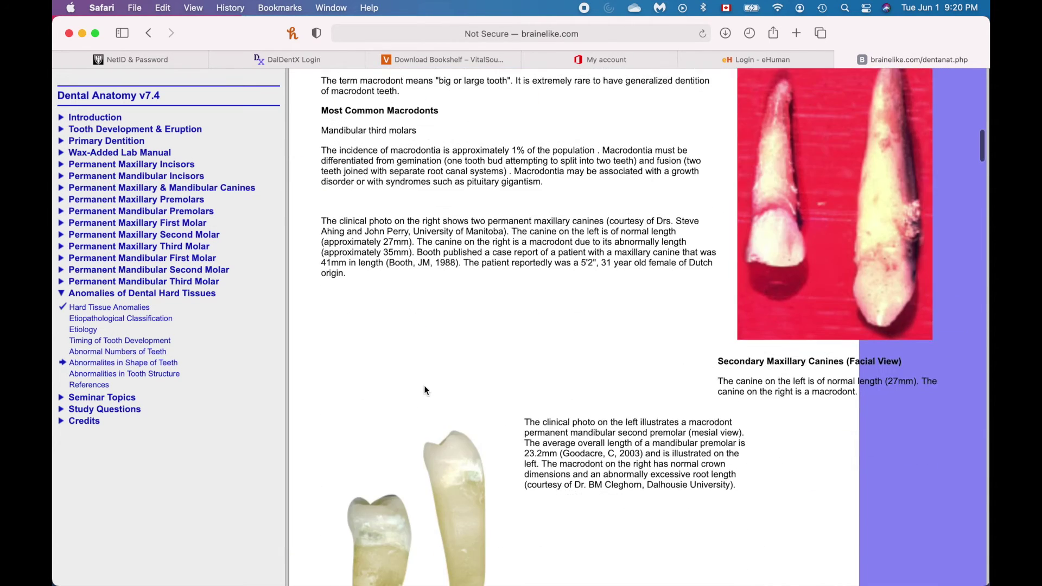
pyautogui.scroll(-15, 425, 390)
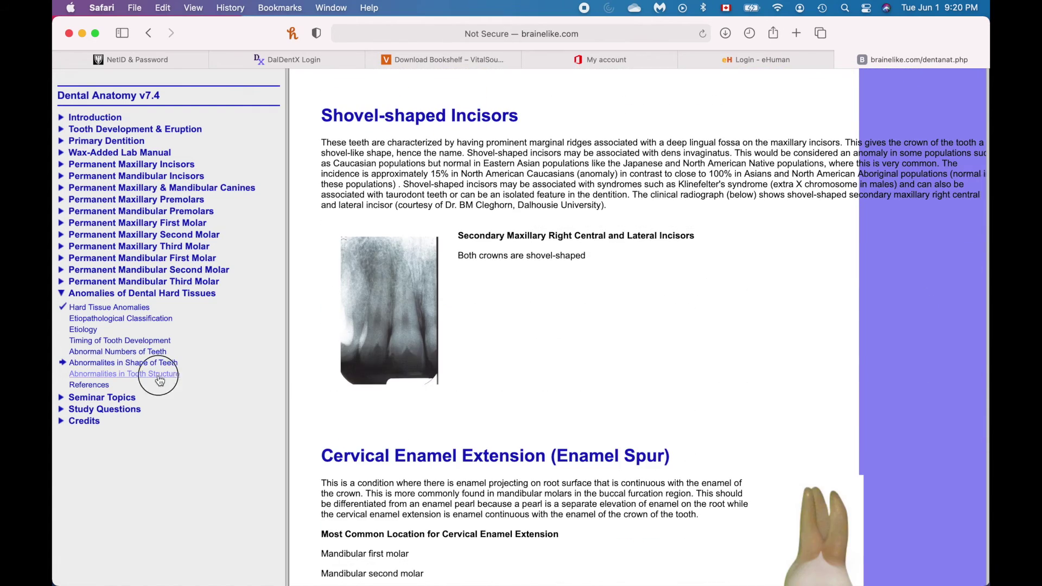
pyautogui.click(160, 374)
pyautogui.scroll(-5, 498, 383)
pyautogui.scroll(-10, 498, 385)
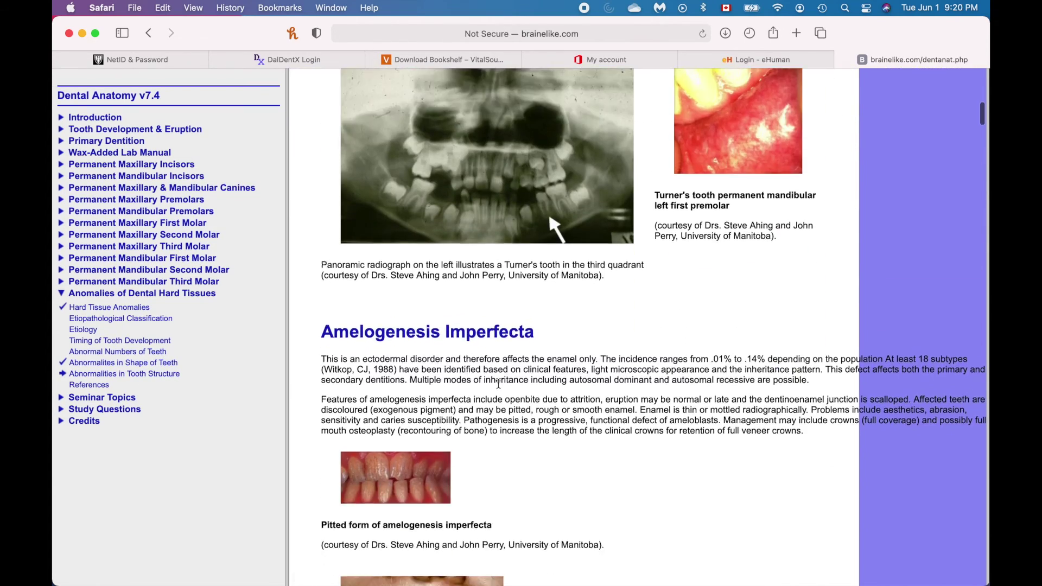
pyautogui.scroll(-4, 500, 388)
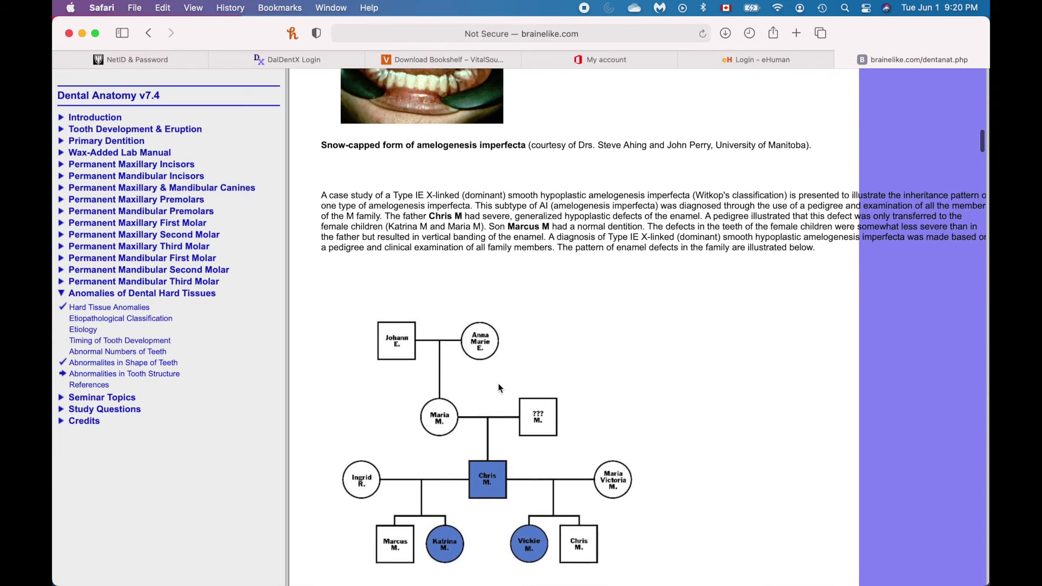
# Scroll the abnormal numbers of teeth page to the supernumerary incisor photo and premolar radiograph
pyautogui.click(149, 353)
pyautogui.scroll(-20, 402, 363)
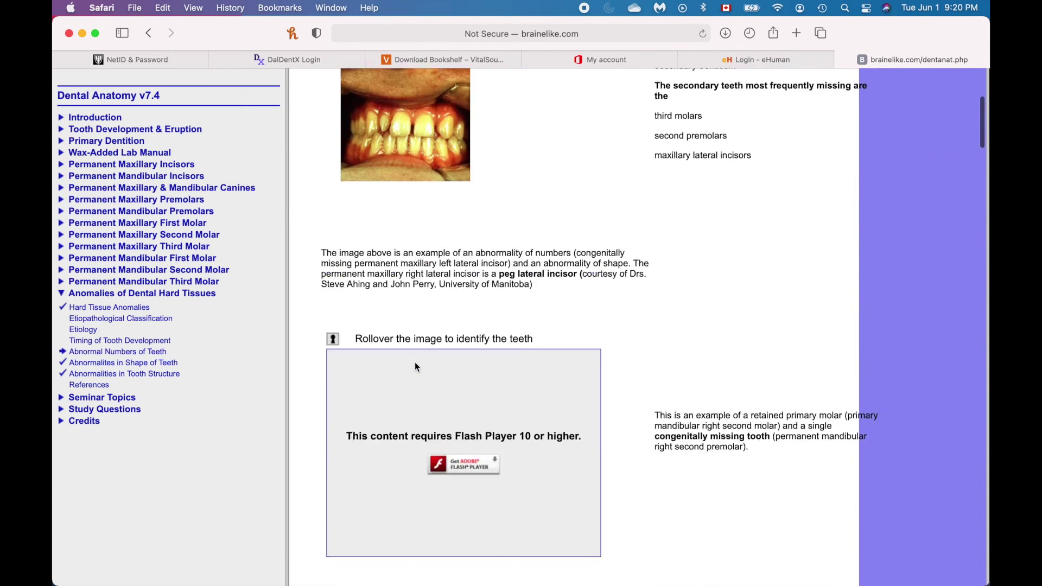
pyautogui.scroll(-15, 416, 367)
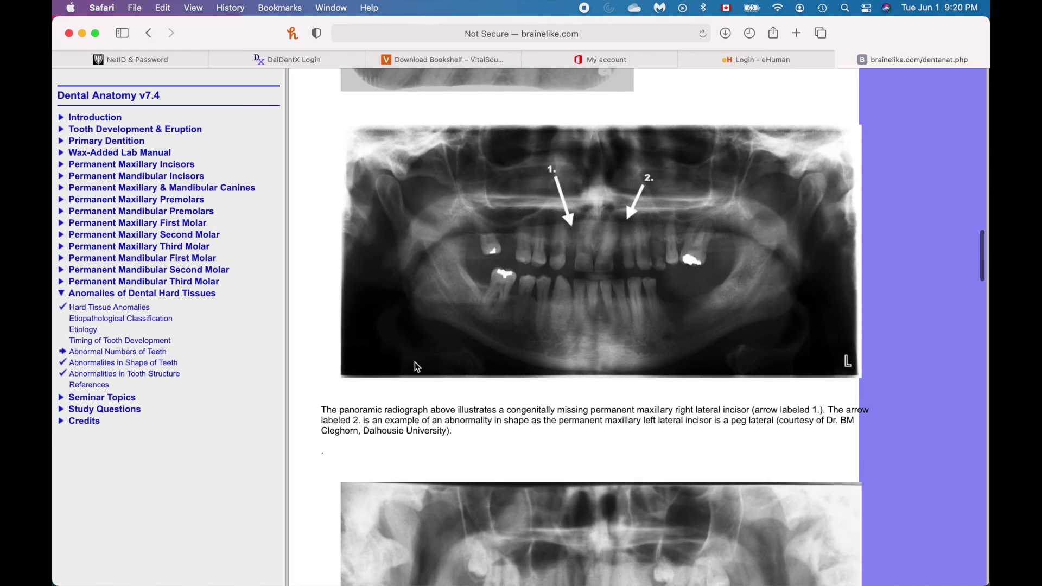
pyautogui.scroll(-15, 415, 363)
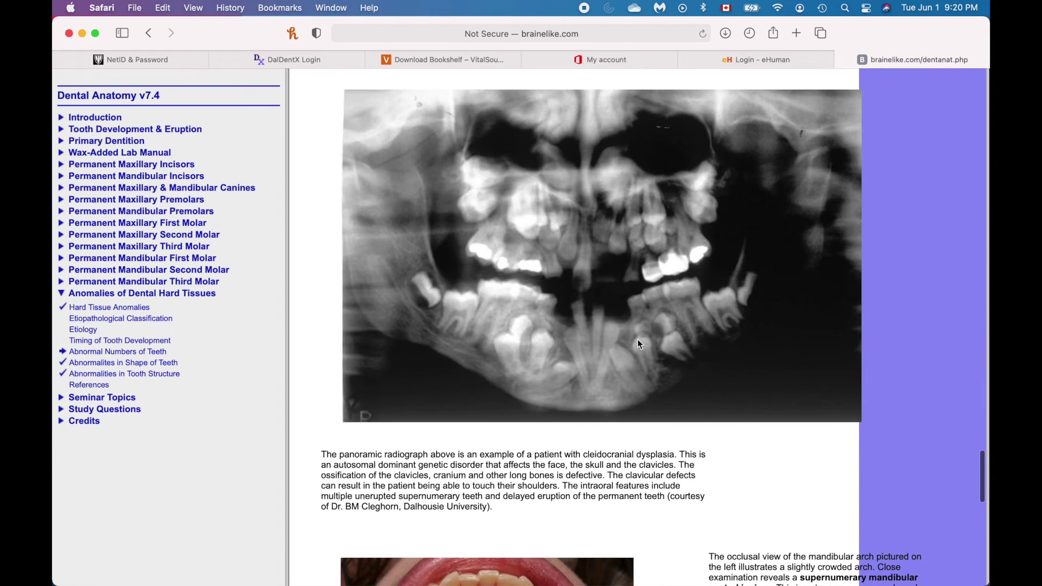
pyautogui.scroll(2, 646, 392)
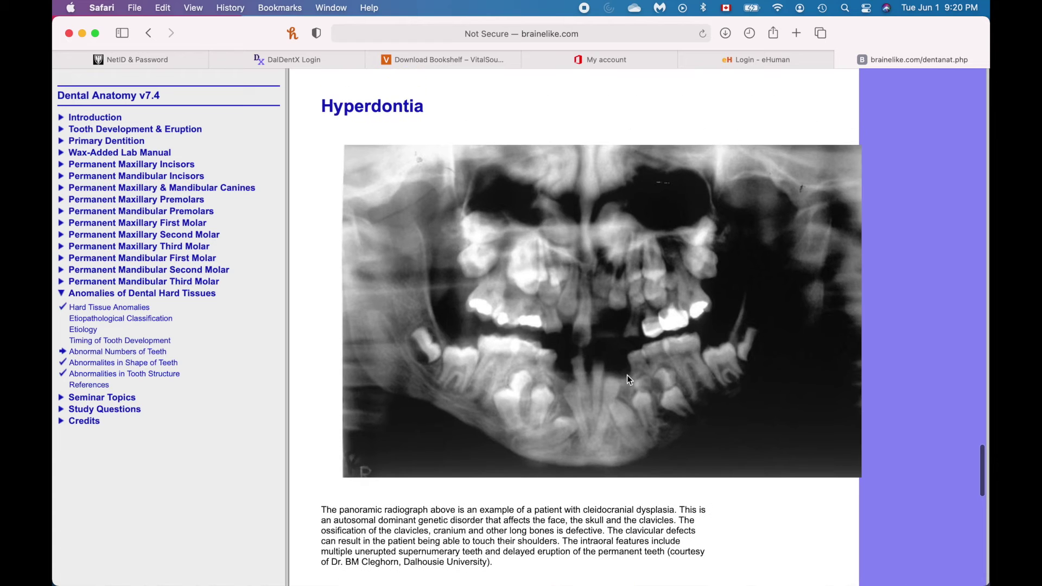
pyautogui.scroll(-10, 627, 376)
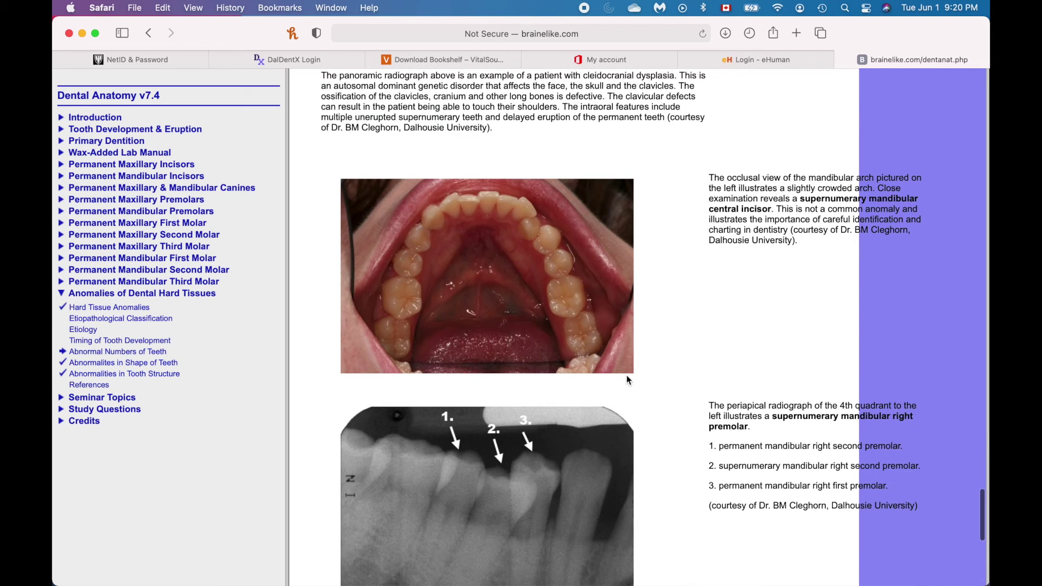
pyautogui.scroll(1, 627, 376)
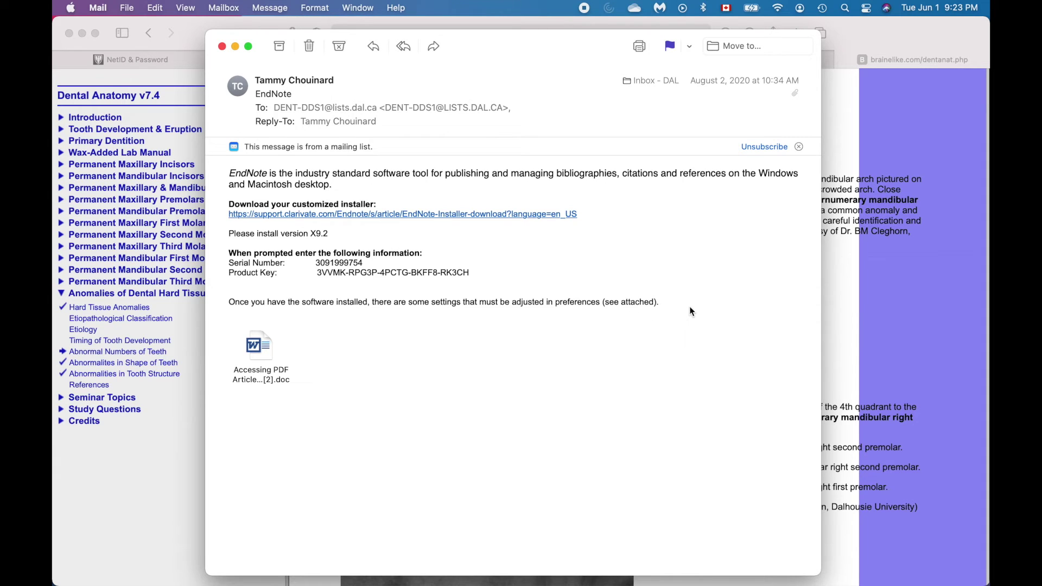
# Follow the EndNote email's customized support.clarivate.com installer download link
pyautogui.click(518, 216)
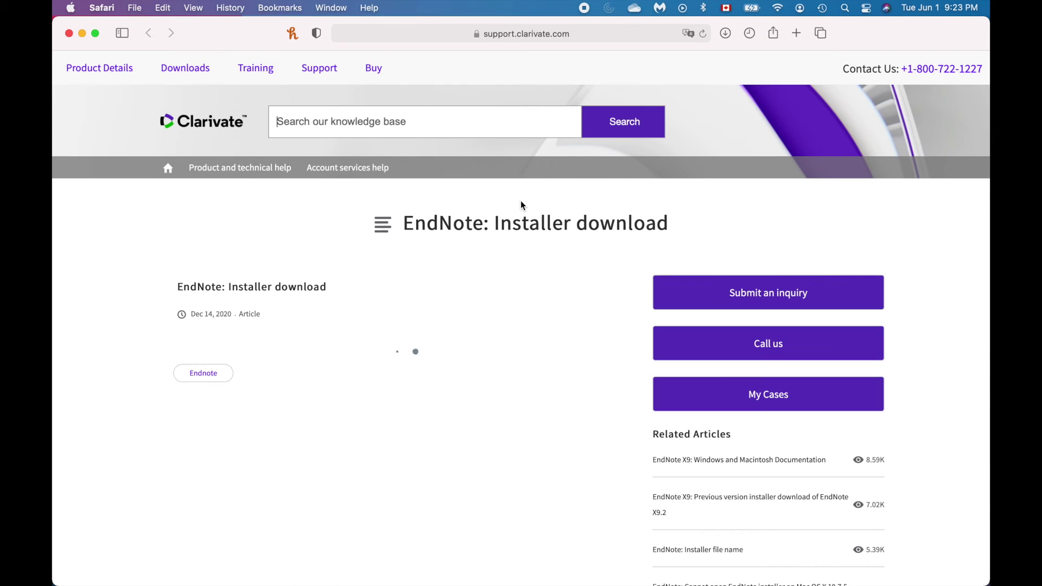
# Download the EndNote X9 Mac Installer and confirm EndNoteX9Installer.dmg appears in Downloads
pyautogui.scroll(-2, 400, 458)
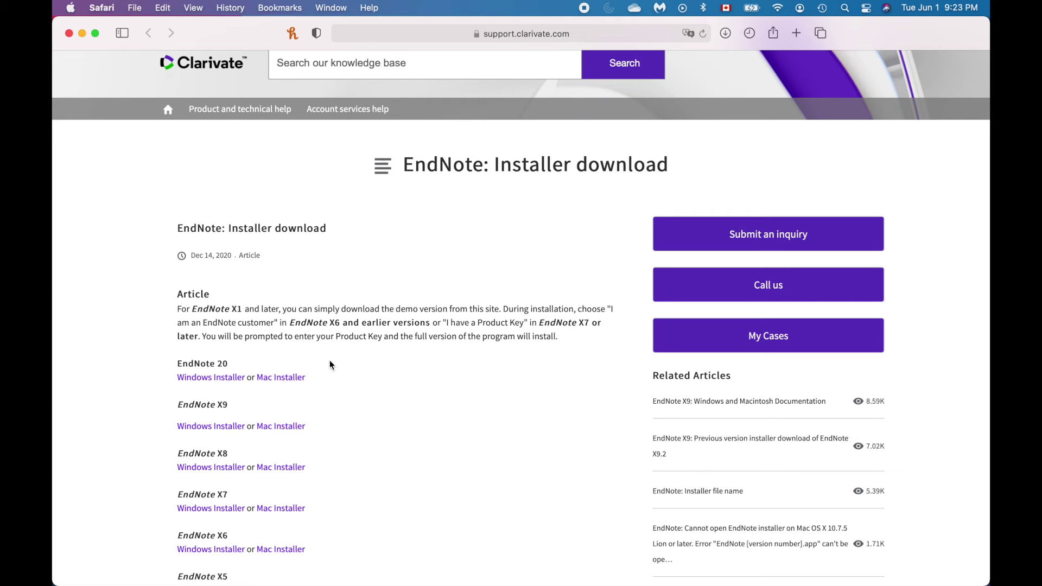
pyautogui.click(275, 428)
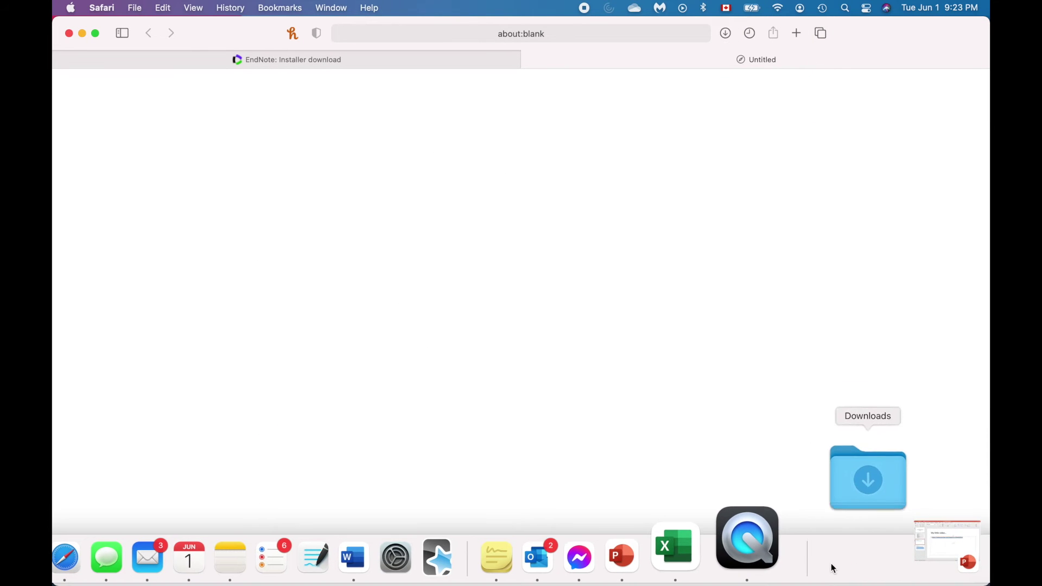
pyautogui.click(838, 559)
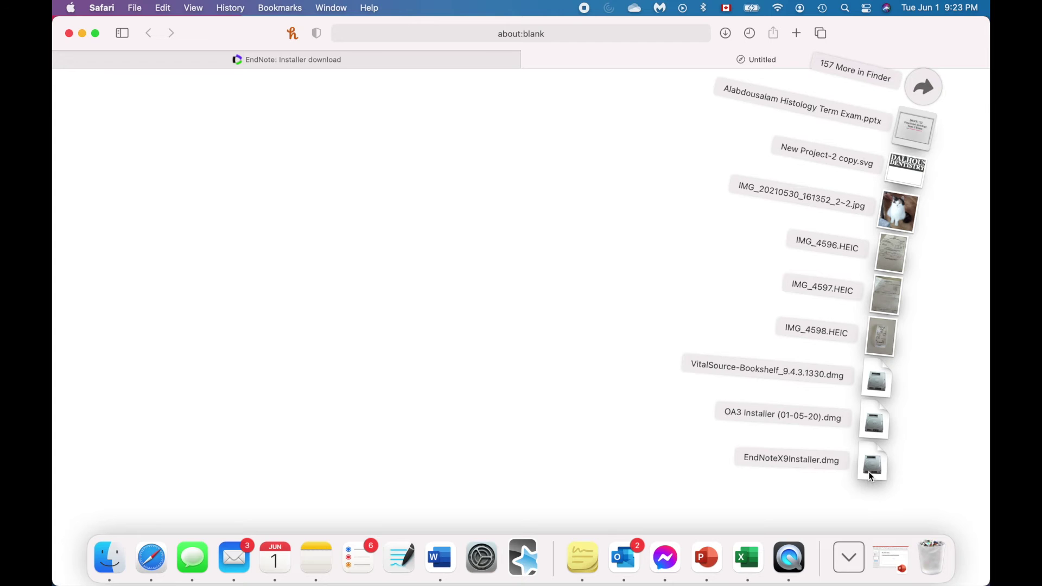
pyautogui.click(582, 319)
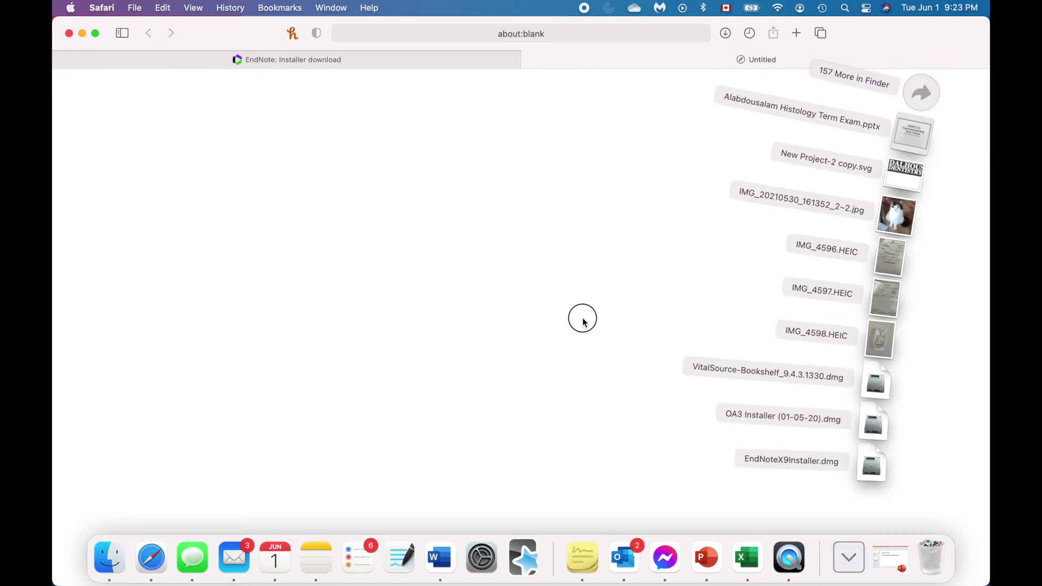
pyautogui.hotkey('ctrl', 'Up')
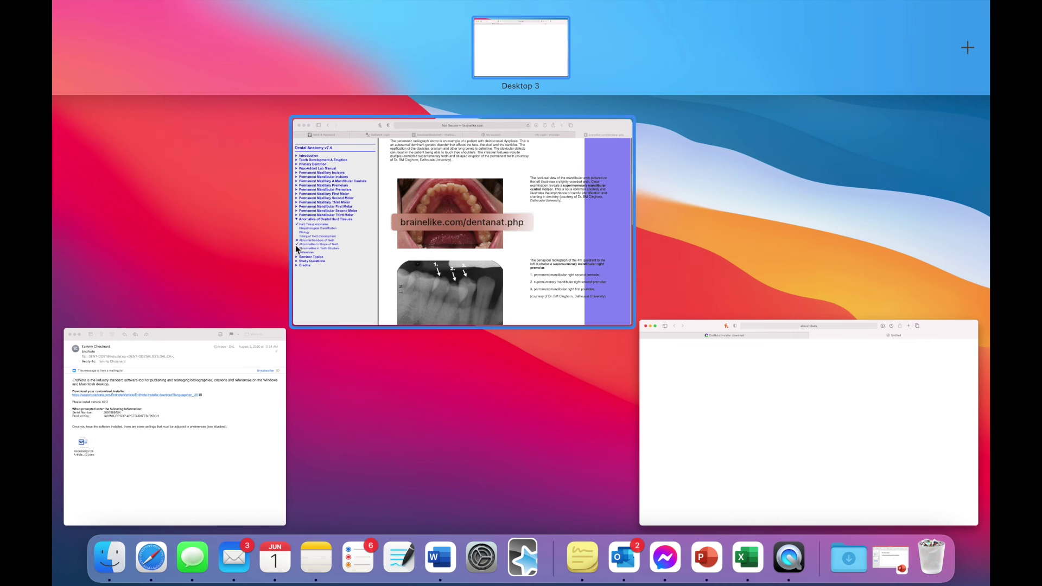
# Preview the attached EndNote settings .doc, then highlight the serial number and product key lines
pyautogui.click(201, 392)
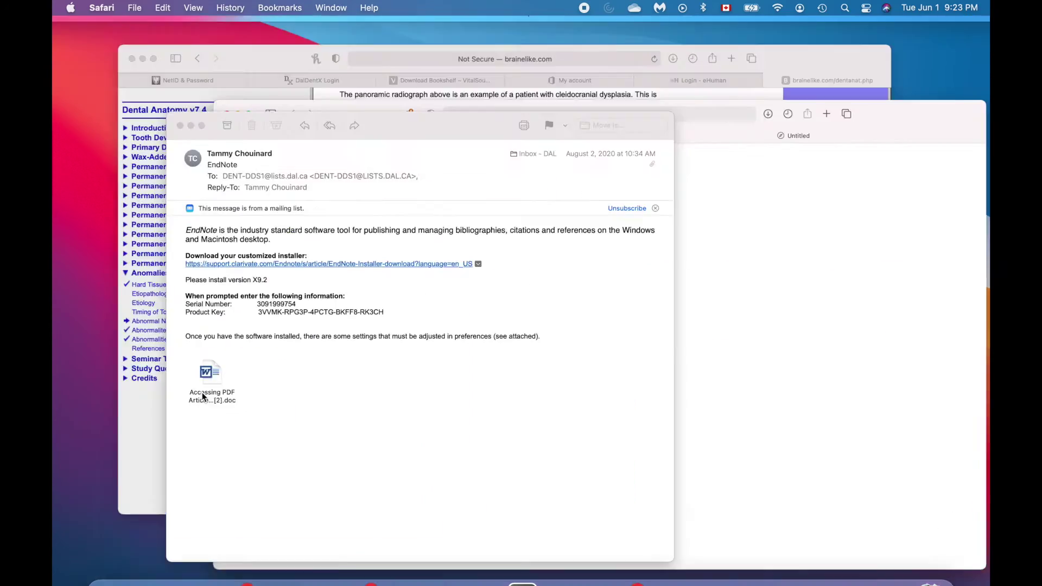
pyautogui.click(263, 348)
pyautogui.press('space')
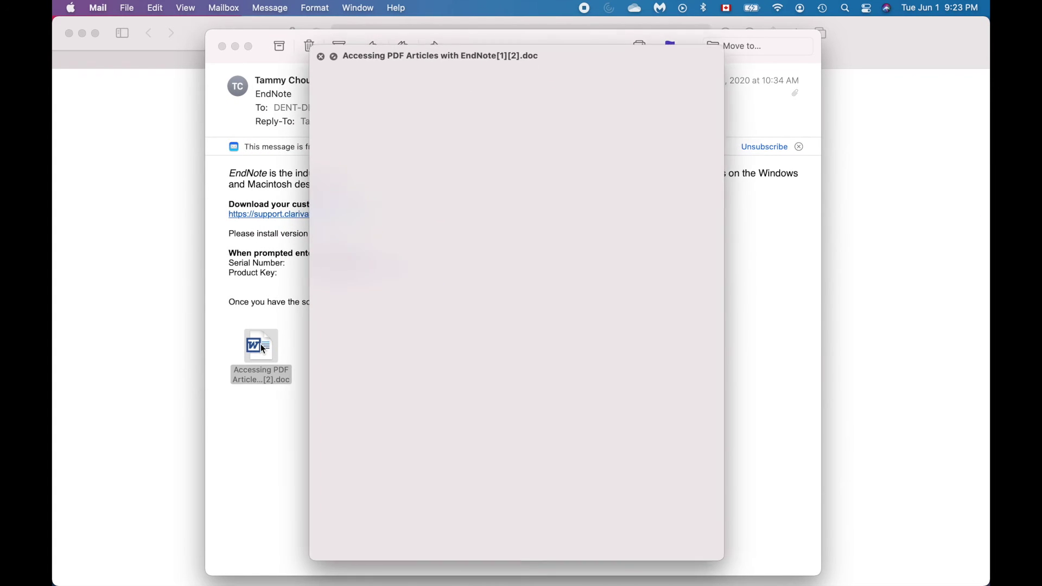
pyautogui.scroll(-5, 527, 311)
pyautogui.scroll(5, 527, 311)
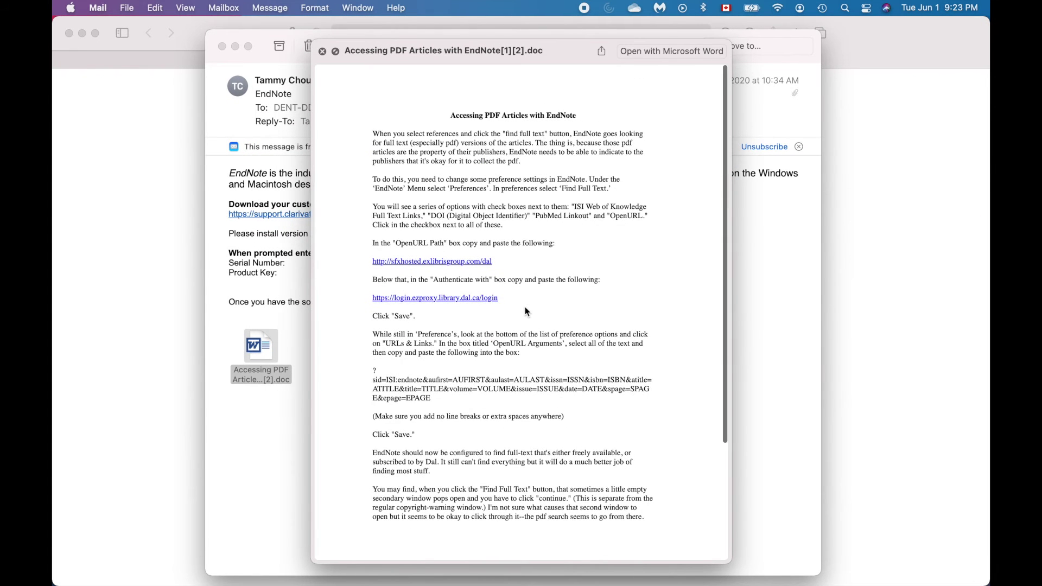
pyautogui.press('space')
pyautogui.click(345, 347)
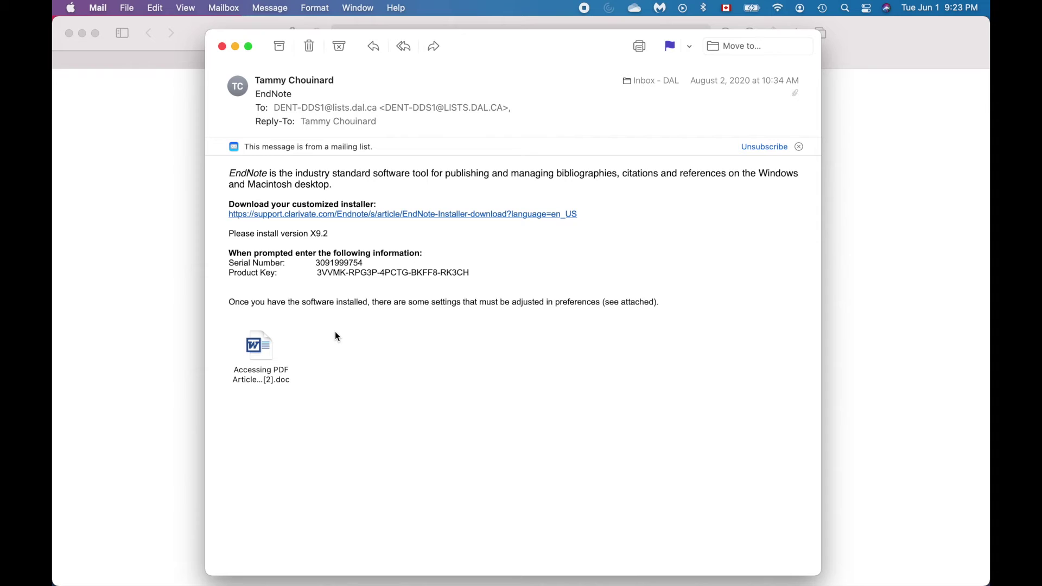
pyautogui.moveTo(473, 271); pyautogui.dragTo(312, 266)
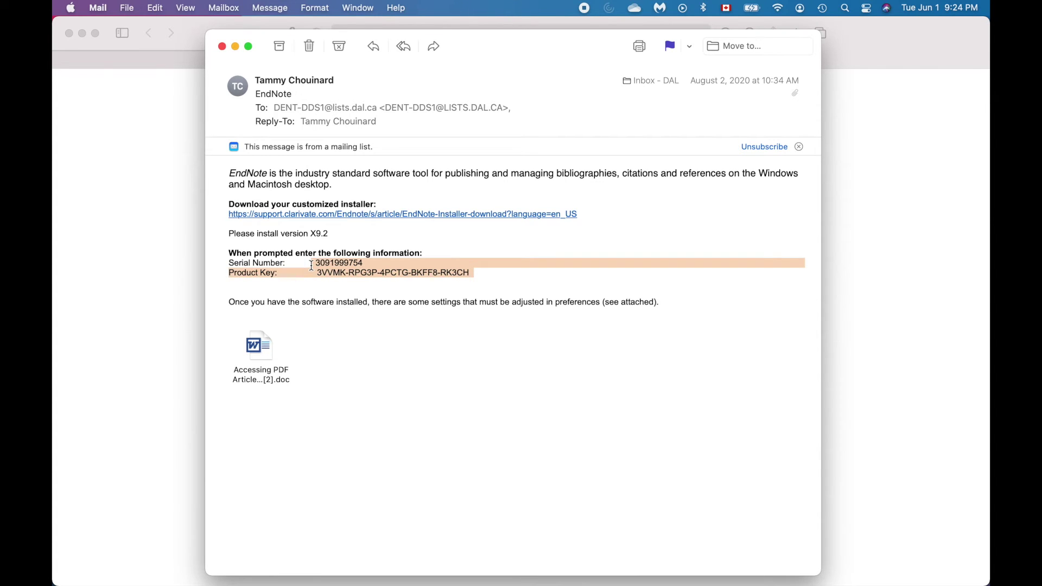
pyautogui.click(415, 332)
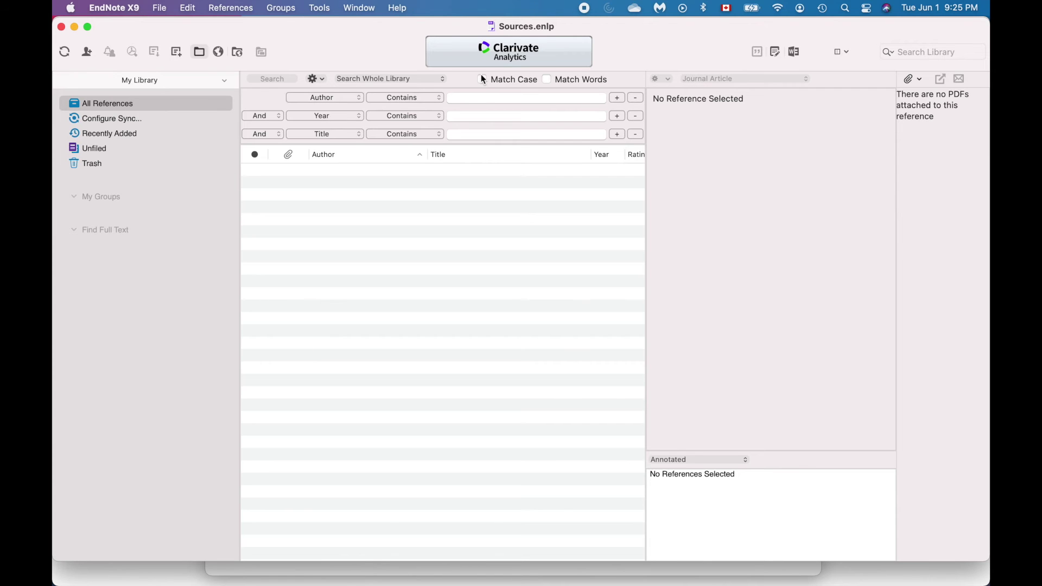
# Place the settings guide on the right beside a narrowed EndNote library window
pyautogui.moveTo(1032, 1); pyautogui.dragTo(792, 36)
pyautogui.click(520, 226)
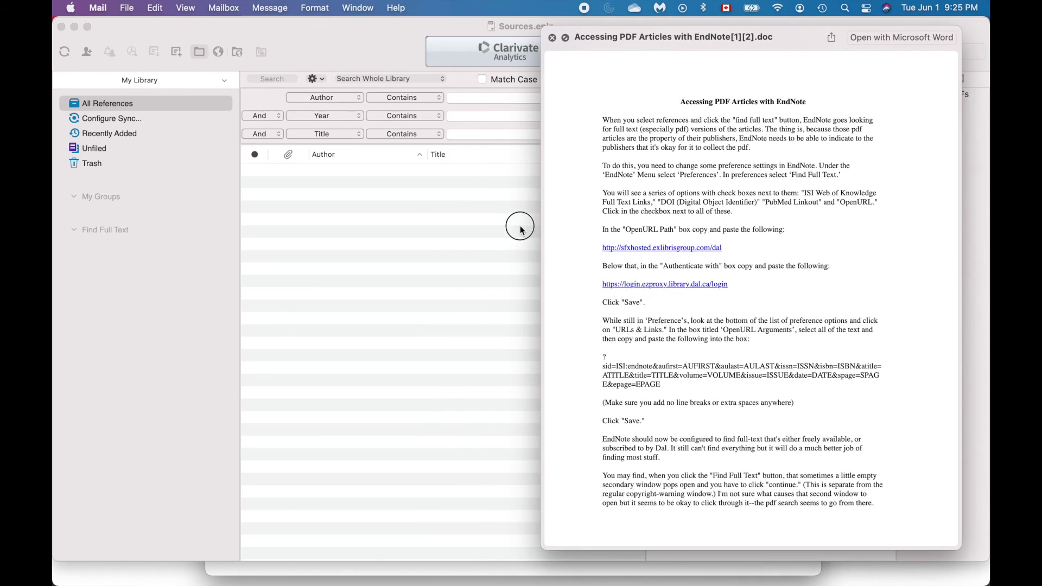
pyautogui.moveTo(988, 199); pyautogui.dragTo(573, 200)
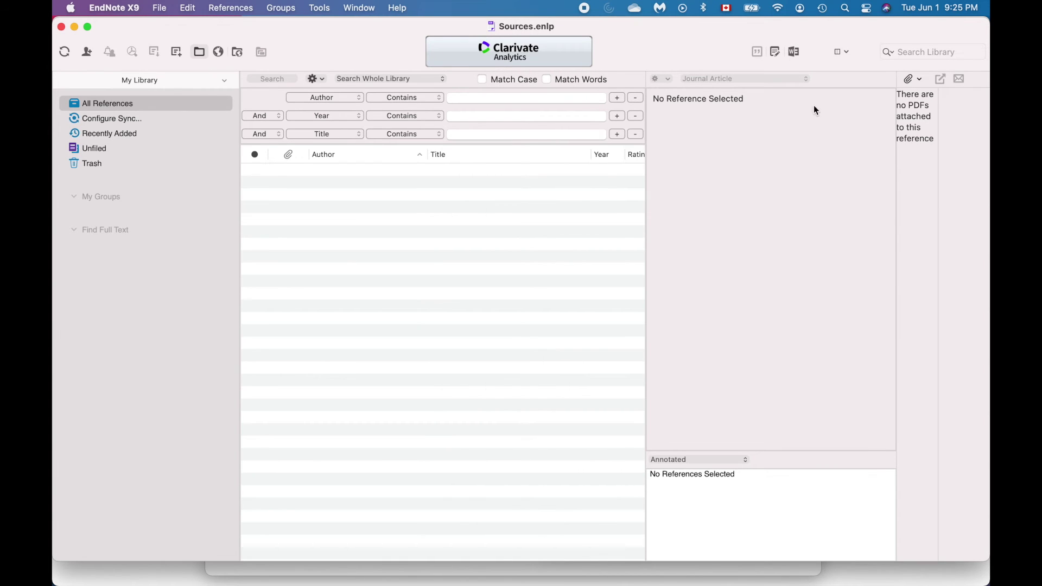
pyautogui.moveTo(987, 21); pyautogui.dragTo(563, 16)
pyautogui.moveTo(754, 38); pyautogui.dragTo(842, 39)
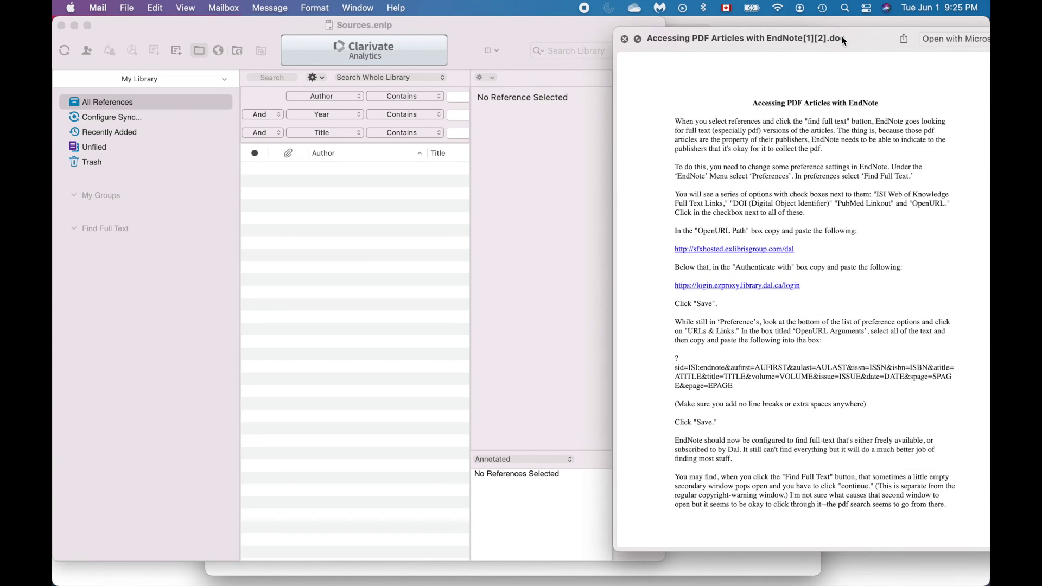
# Open EndNote X9 Preferences to the Find Full Text settings
pyautogui.click(164, 31)
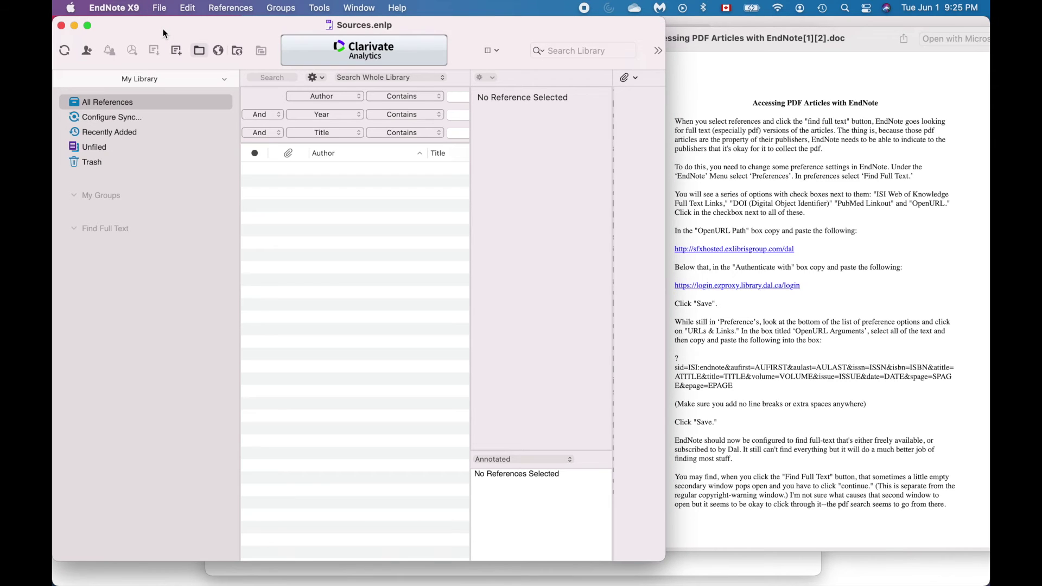
pyautogui.click(116, 7)
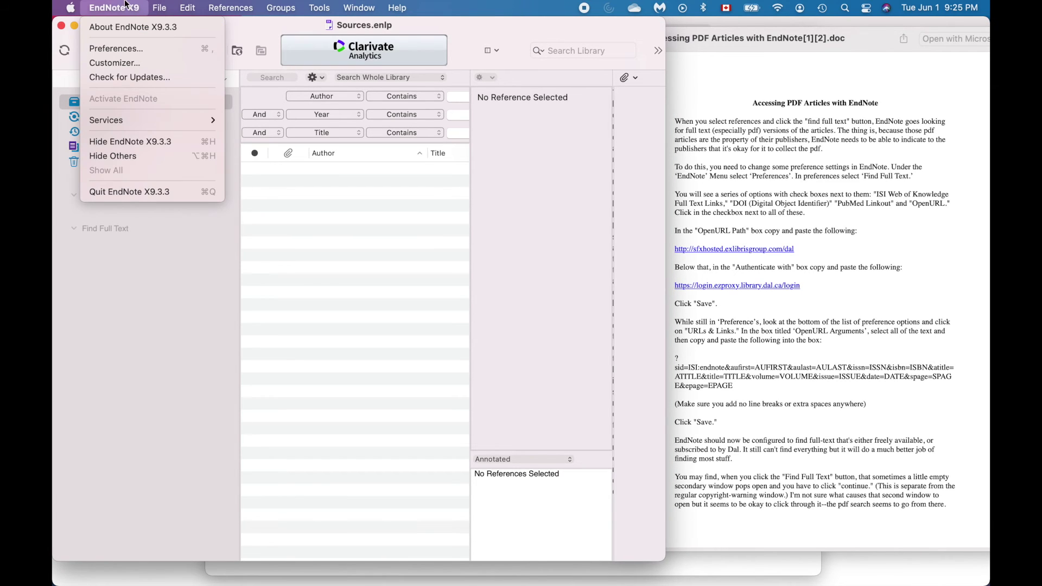
pyautogui.click(148, 49)
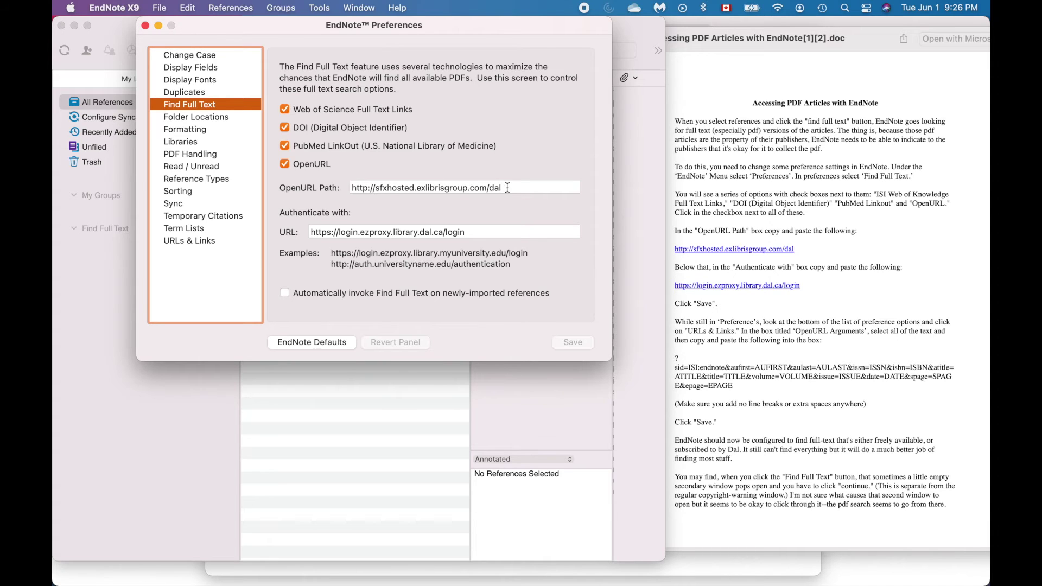
# Enter the guide's OpenURL Path and ezproxy Authenticate URL in Find Full Text and save
pyautogui.moveTo(508, 187); pyautogui.dragTo(349, 188)
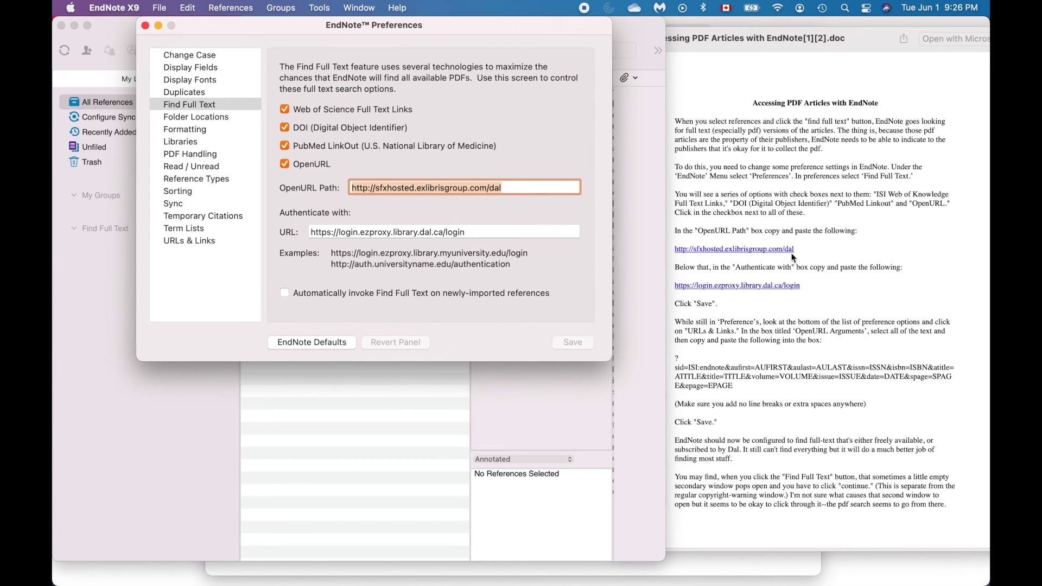
pyautogui.click(493, 233)
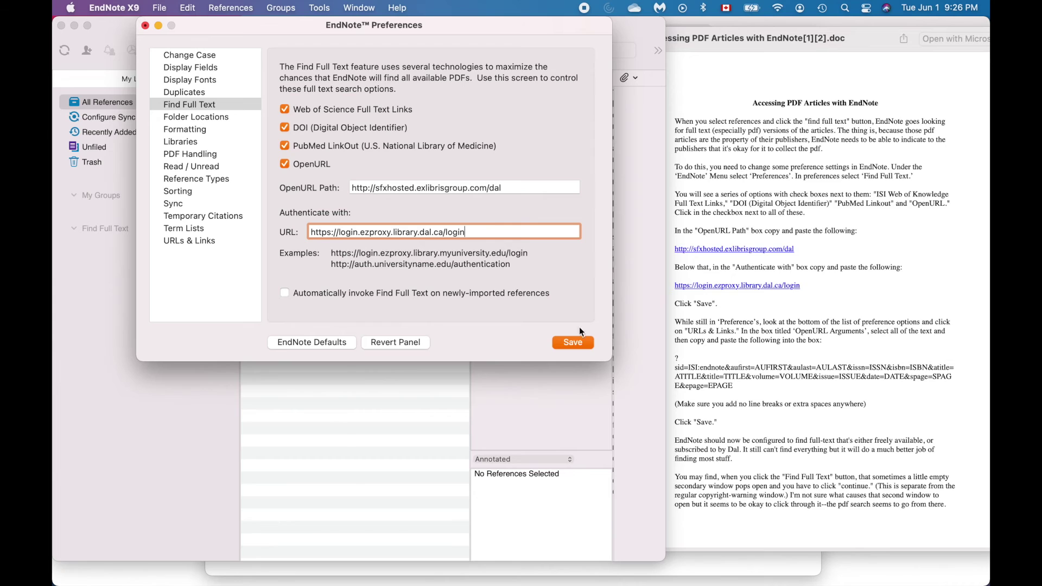
pyautogui.click(579, 342)
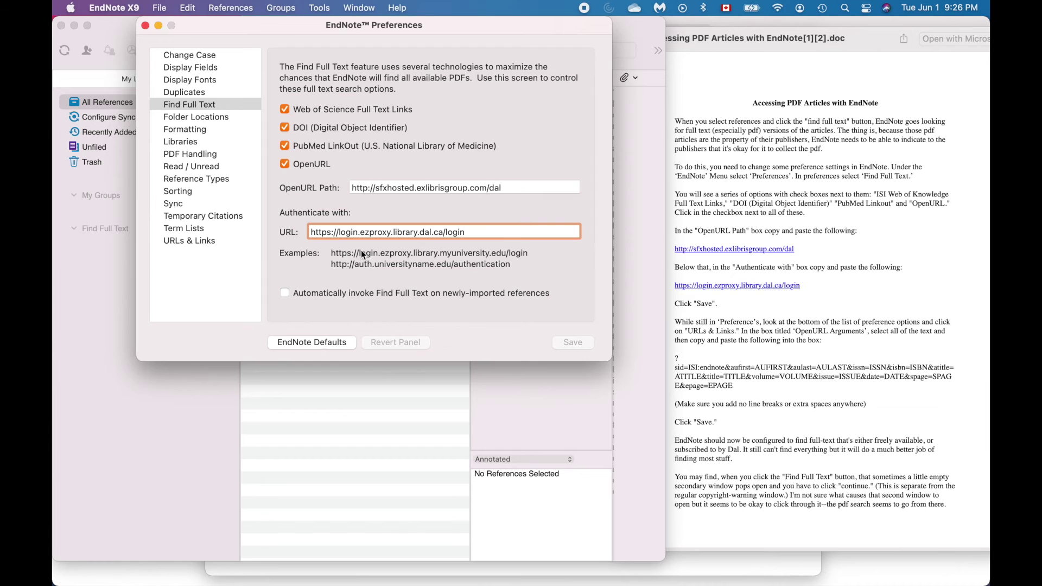
pyautogui.click(206, 245)
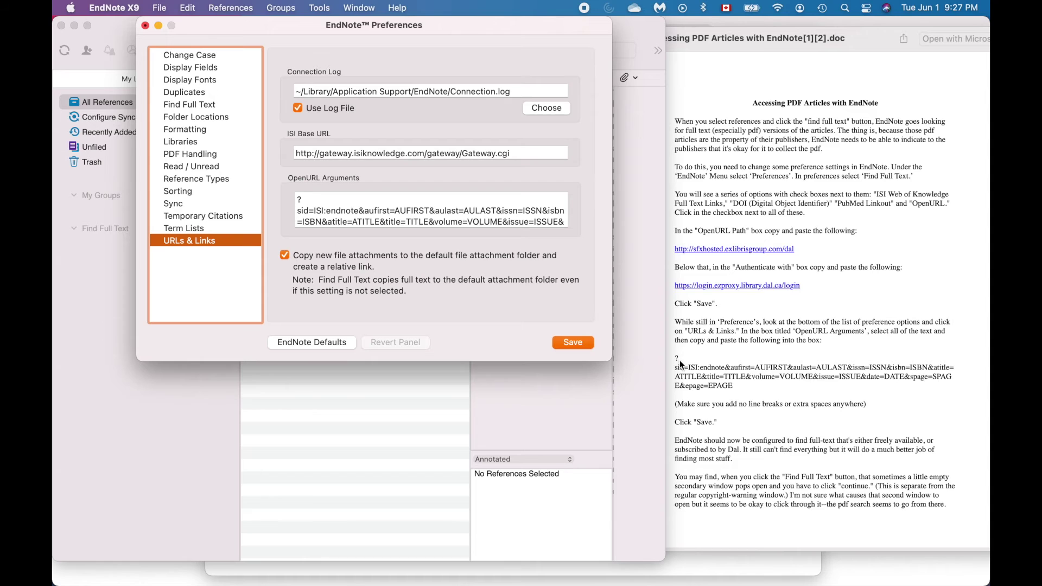
# Fill in the guide's OpenURL Arguments string in URLs & Links and save it
pyautogui.click(522, 220)
pyautogui.click(738, 390)
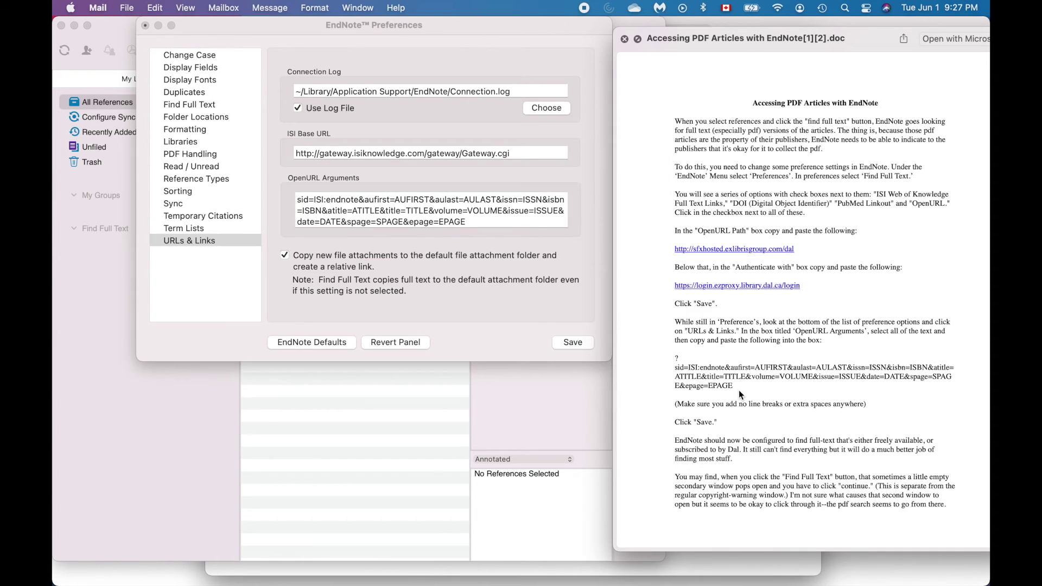
pyautogui.click(533, 316)
pyautogui.click(573, 342)
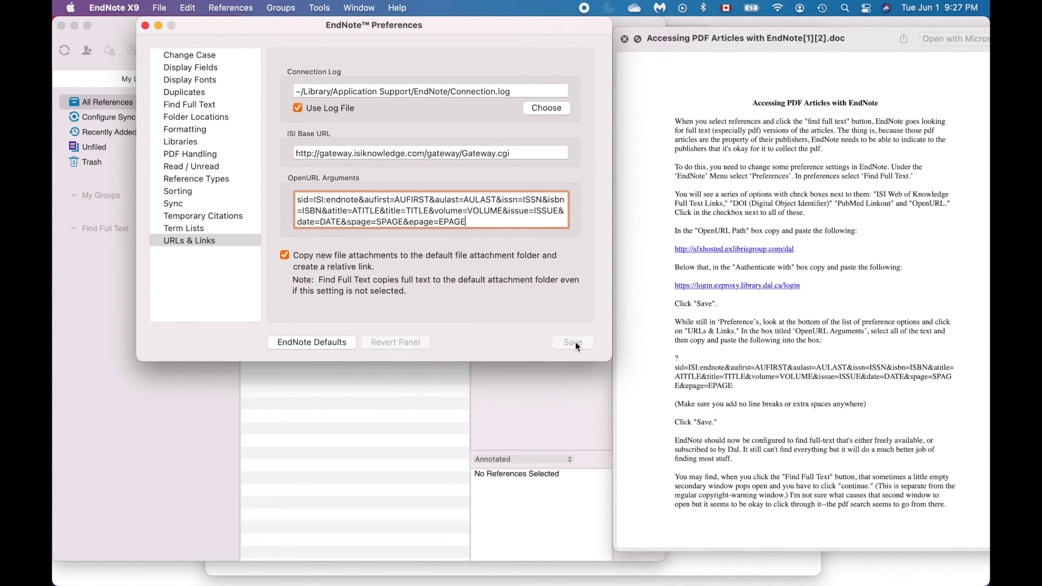
# Close EndNote Preferences, the Sources library window and the empty attachment preview
pyautogui.click(145, 26)
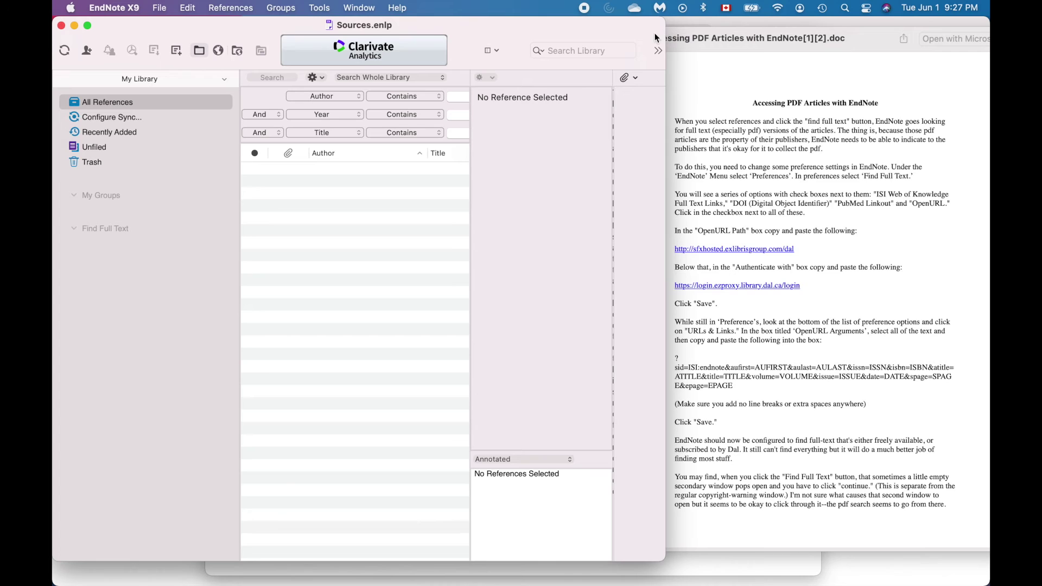
pyautogui.moveTo(665, 37); pyautogui.dragTo(822, 40)
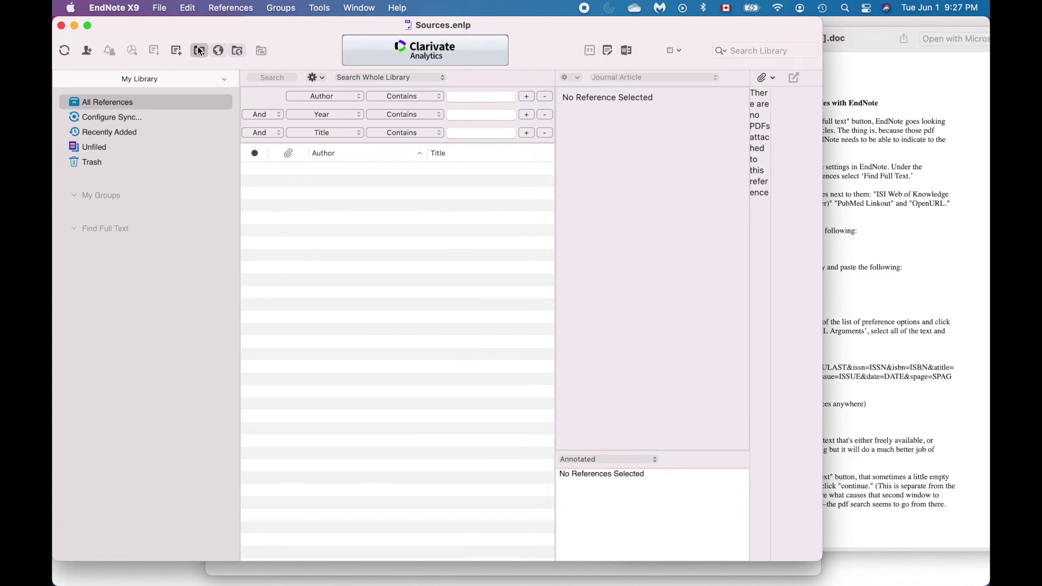
pyautogui.click(62, 26)
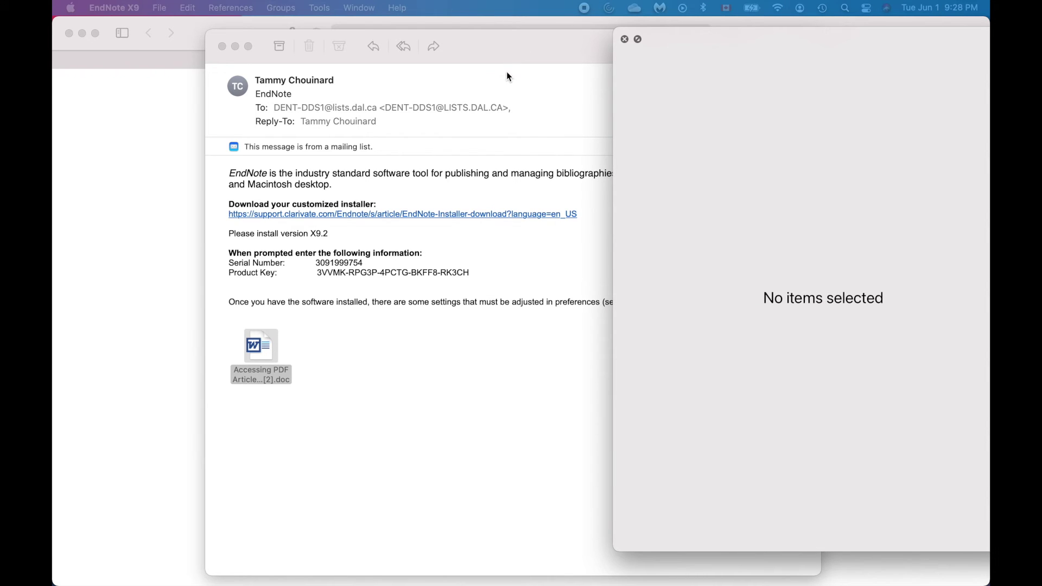
pyautogui.click(624, 39)
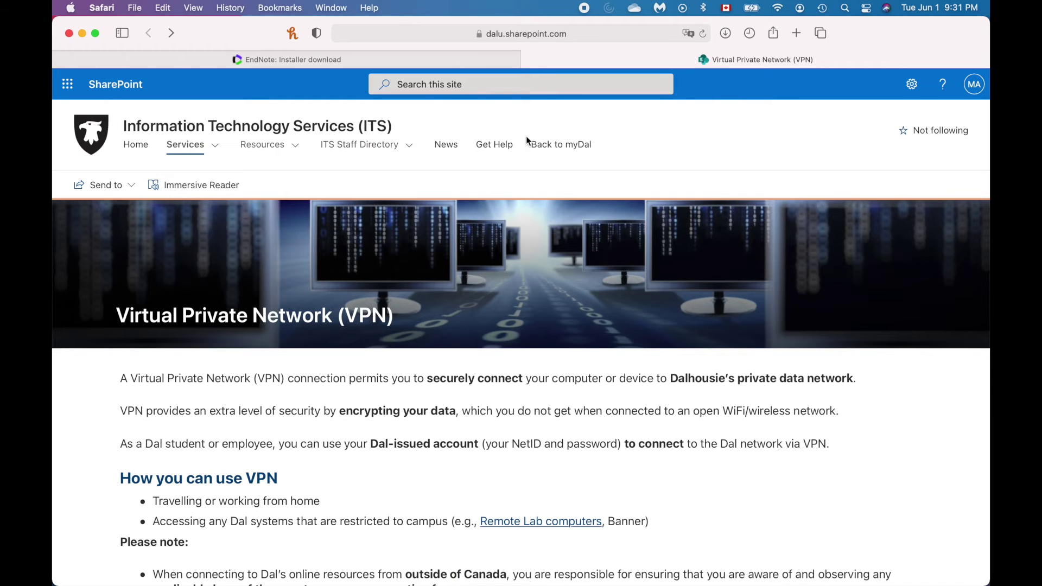
# Scroll through the Dal VPN page and check its full web address
pyautogui.scroll(-3, 512, 439)
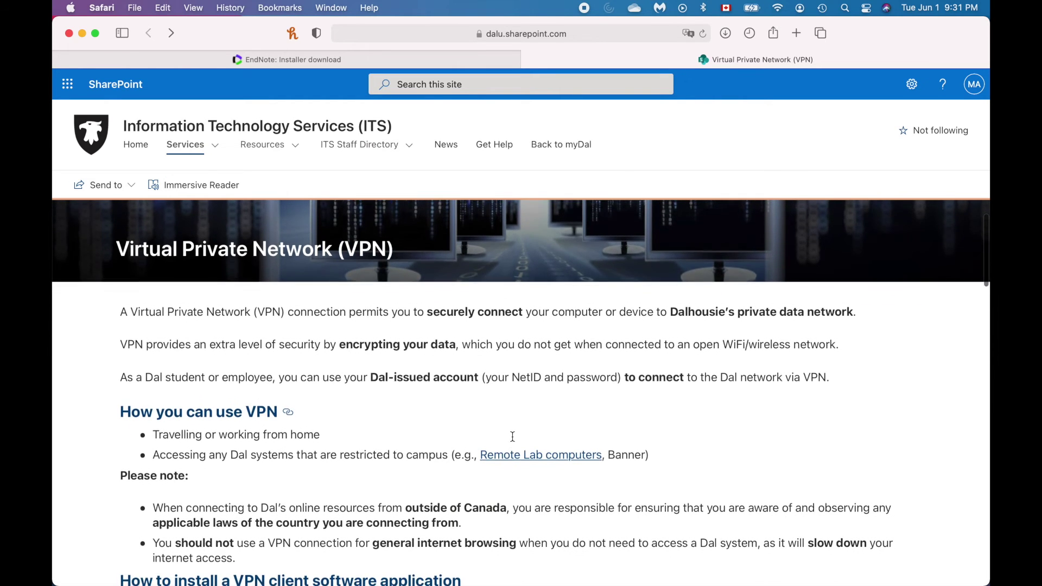
pyautogui.scroll(-2, 512, 436)
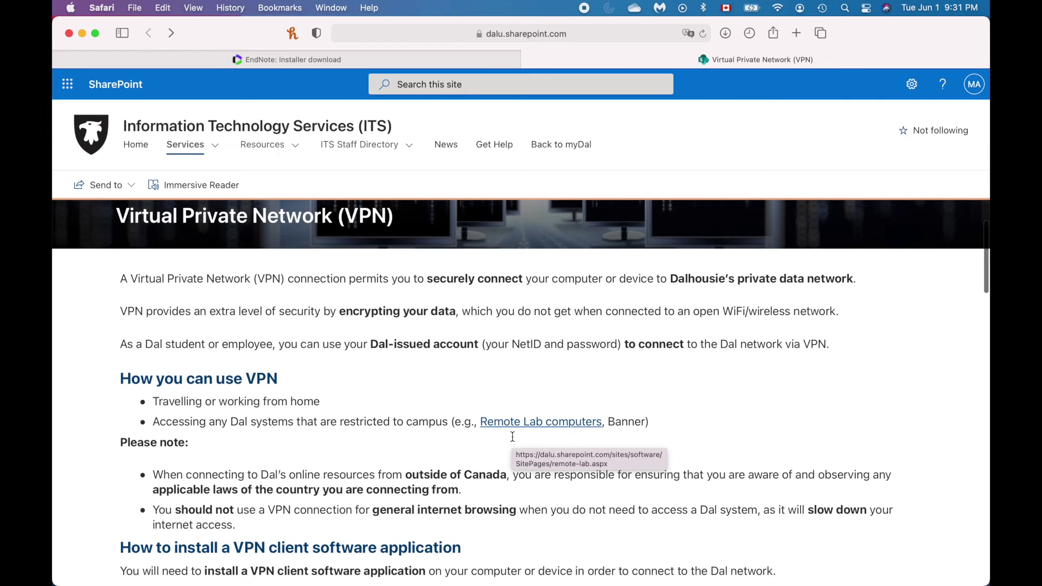
pyautogui.scroll(-1, 513, 437)
pyautogui.scroll(-2, 513, 437)
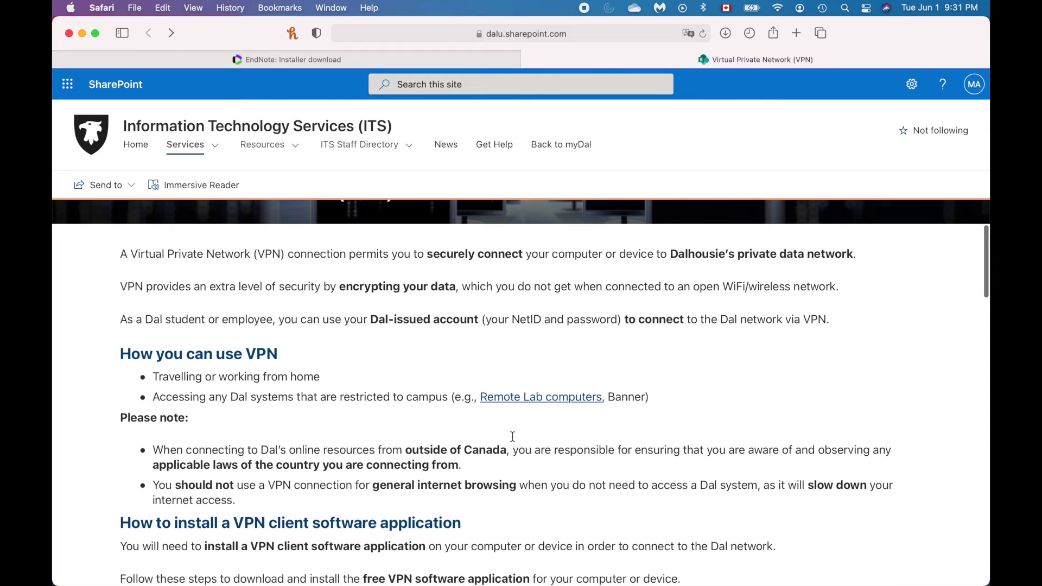
pyautogui.scroll(-3, 512, 437)
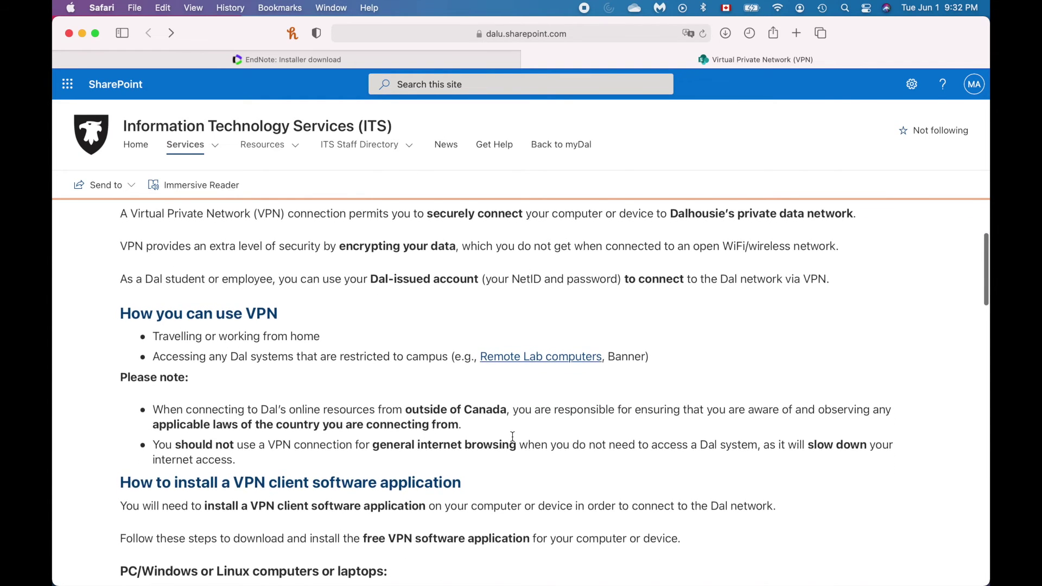
pyautogui.scroll(-10, 512, 436)
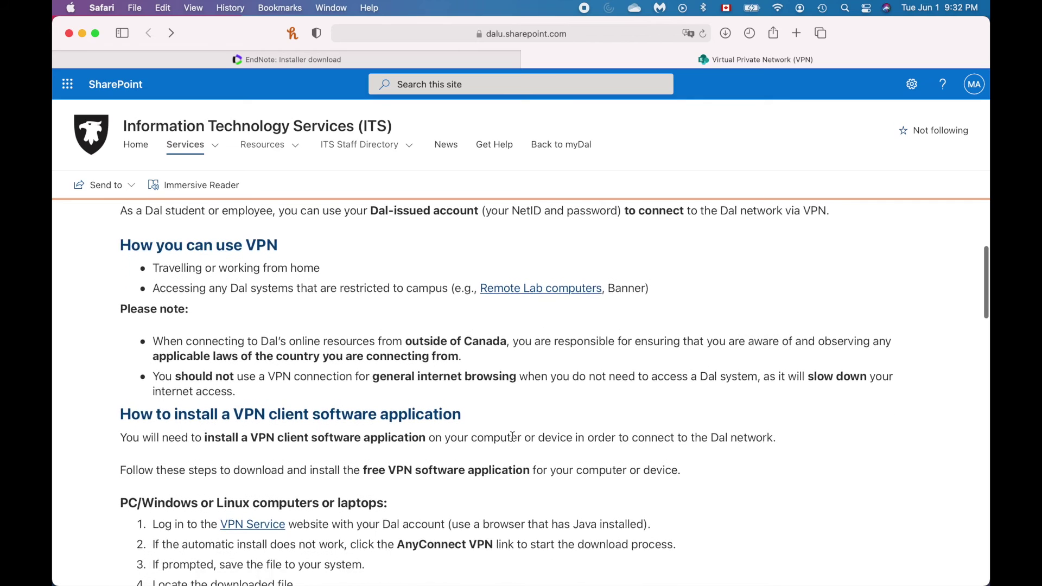
pyautogui.scroll(-2, 512, 436)
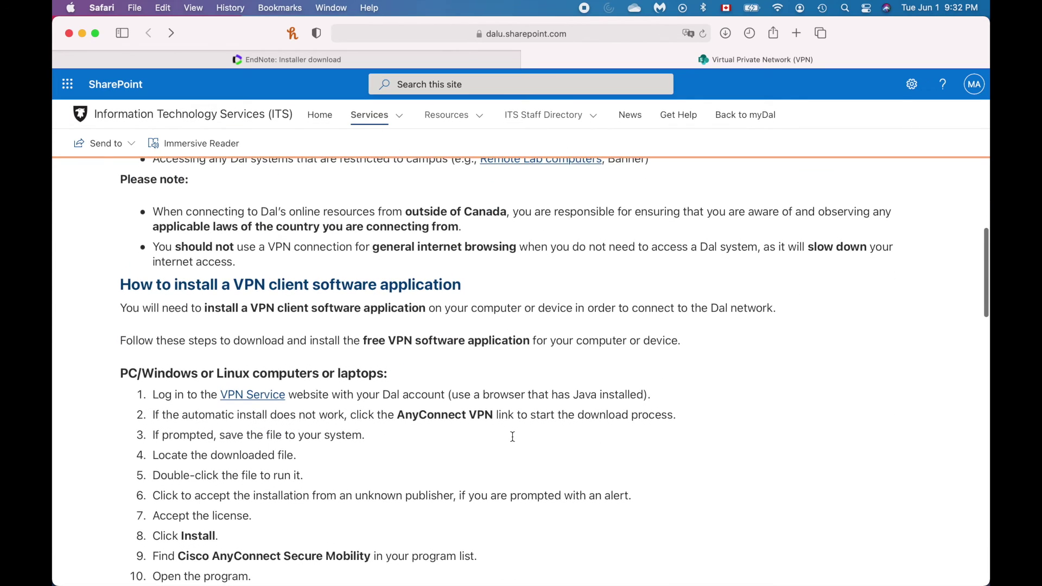
pyautogui.scroll(-8, 513, 437)
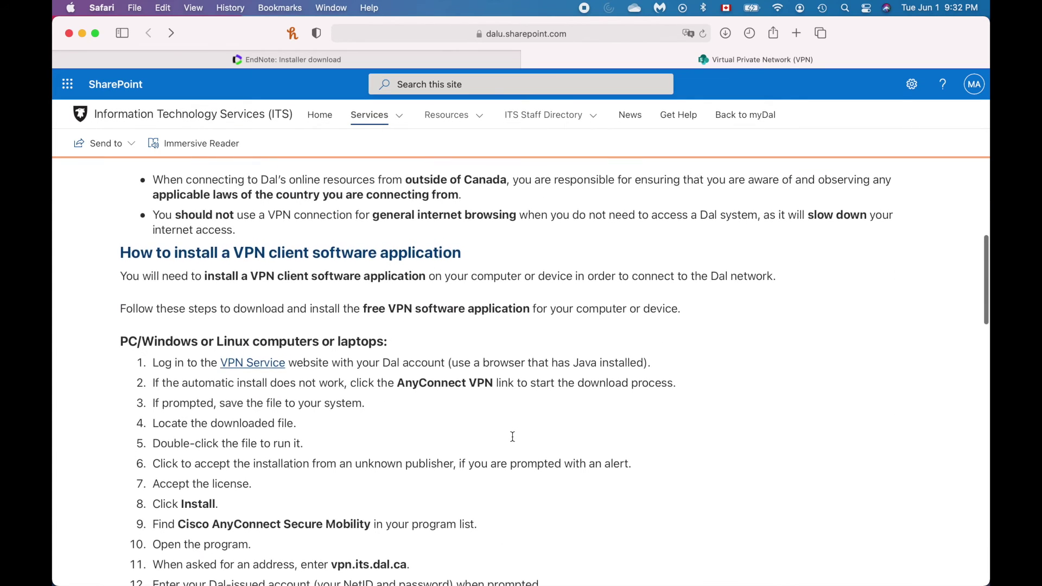
pyautogui.scroll(20, 513, 437)
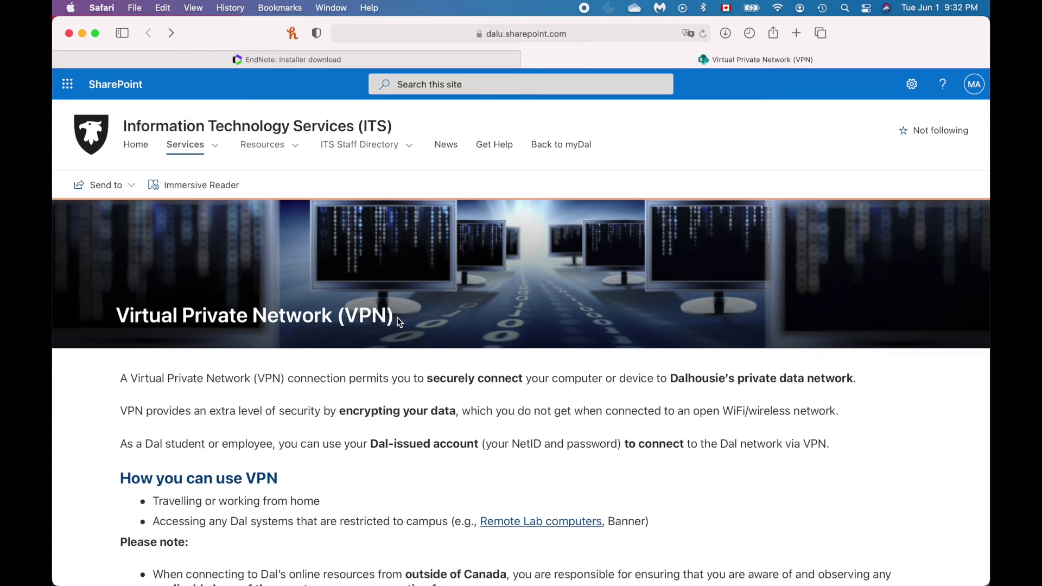
pyautogui.click(597, 34)
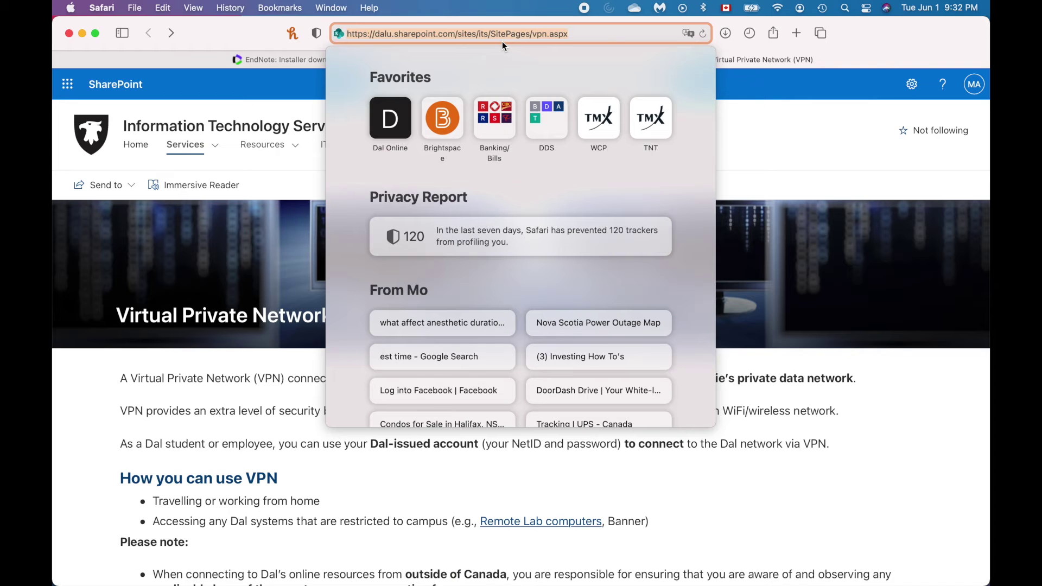
pyautogui.click(856, 396)
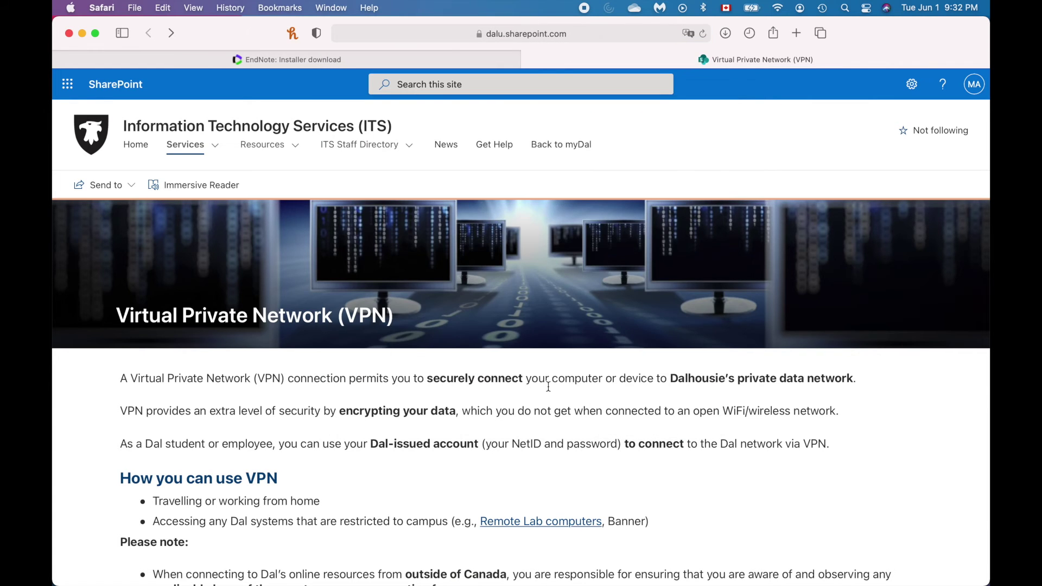
# Review the Apple/Mac installation steps and open the VPN Service login site from step 1
pyautogui.scroll(-1, 548, 387)
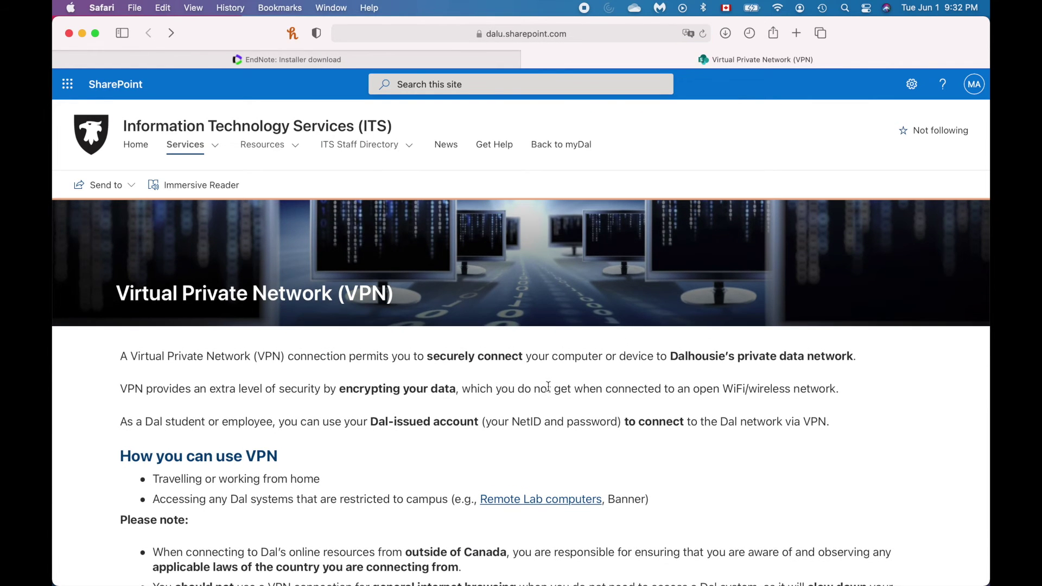
pyautogui.scroll(-5, 548, 387)
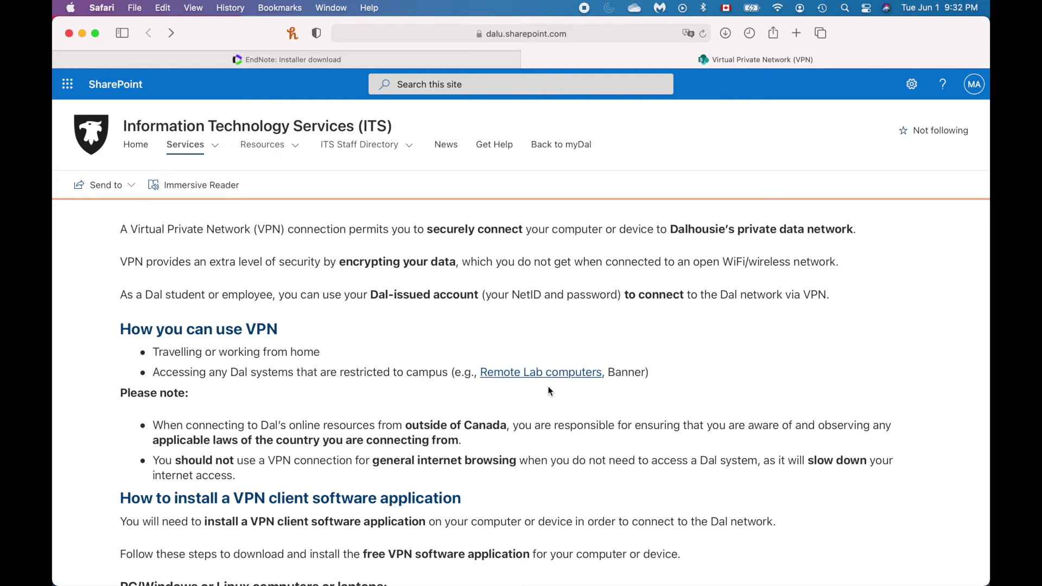
pyautogui.scroll(2, 548, 388)
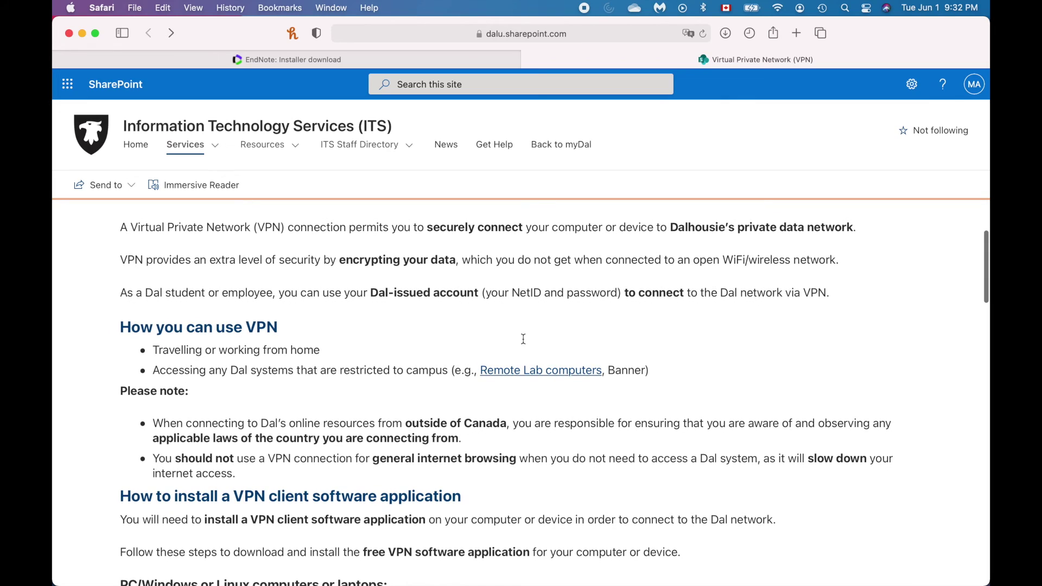
pyautogui.scroll(3, 511, 327)
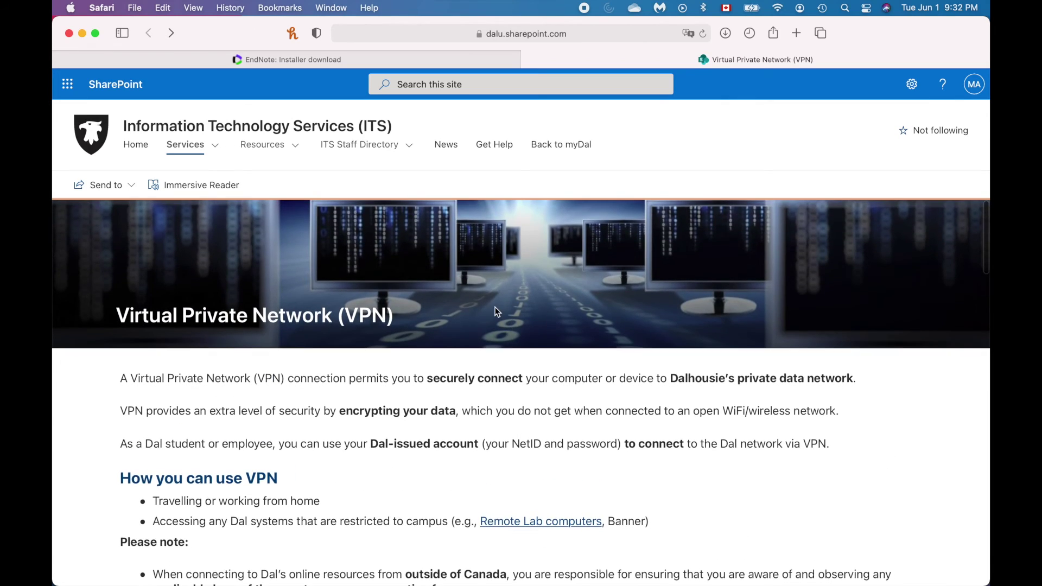
pyautogui.scroll(-5, 496, 312)
pyautogui.scroll(-5, 495, 312)
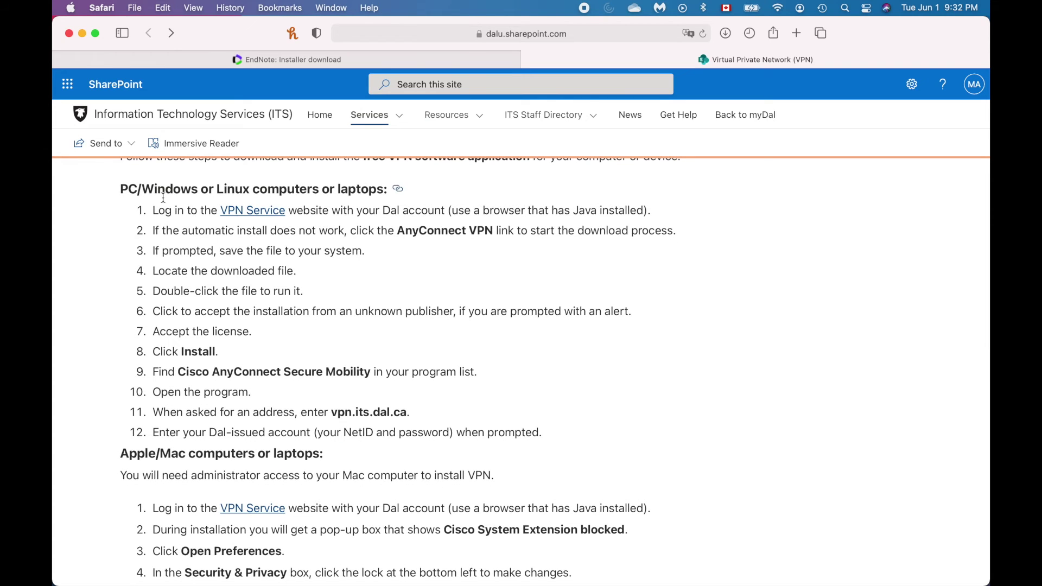
pyautogui.moveTo(118, 192); pyautogui.dragTo(230, 183)
pyautogui.click(297, 179)
pyautogui.scroll(-10, 242, 418)
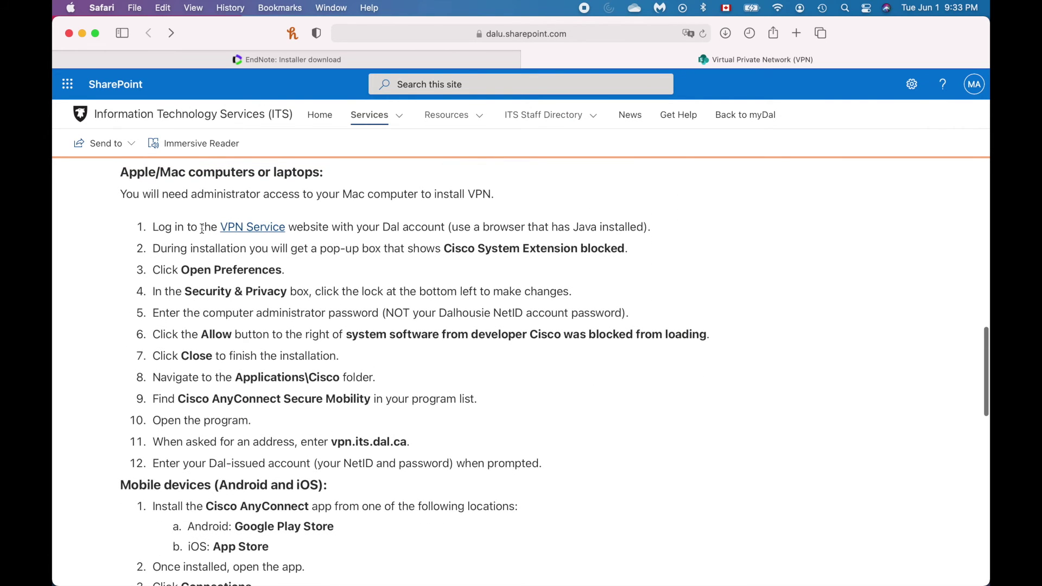
pyautogui.click(247, 230)
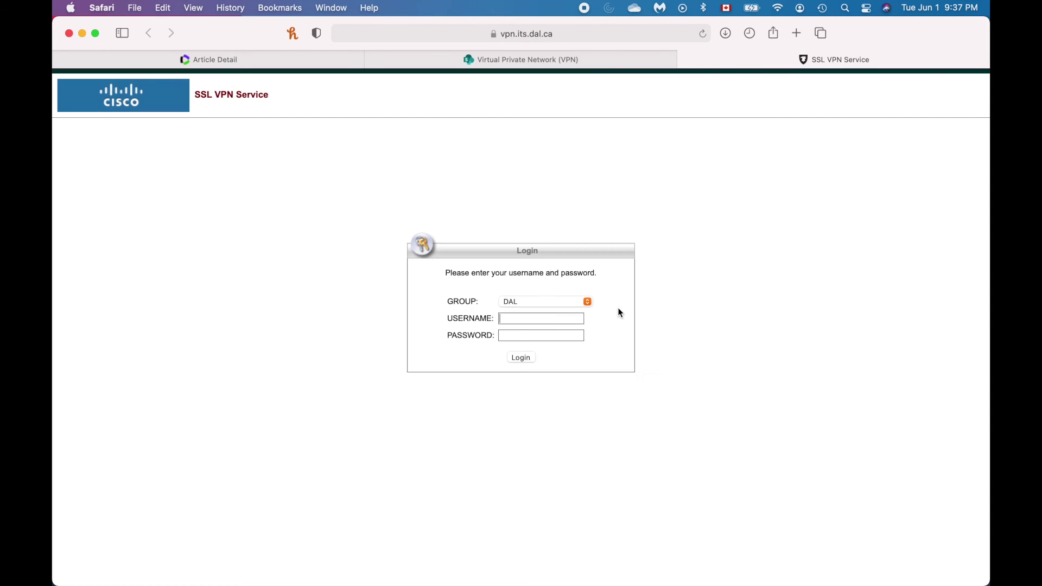
# Sign in to the SSL VPN Service with Safari's saved login to reach the AnyConnect download page
pyautogui.write('mh')
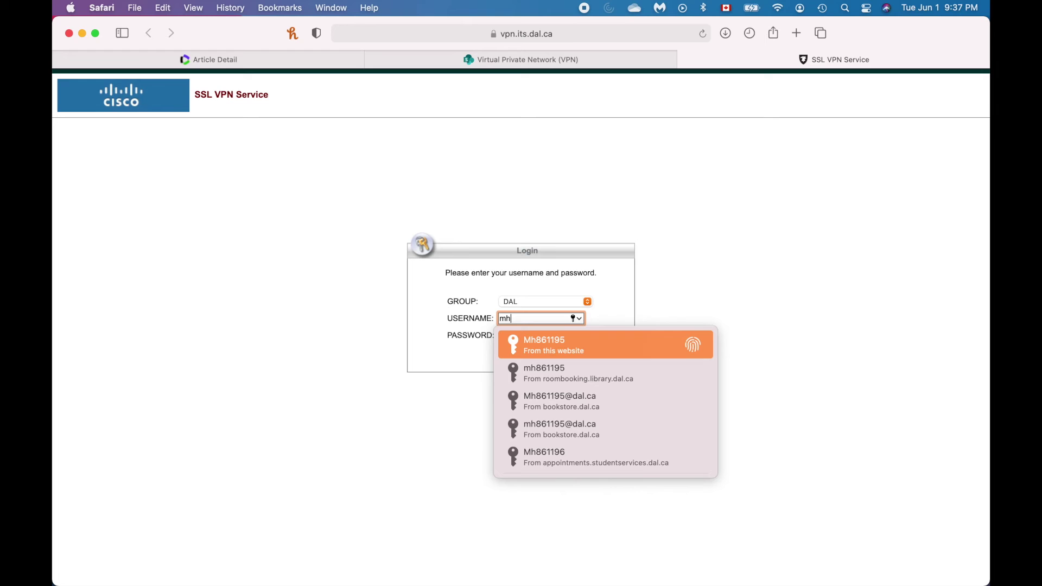
pyautogui.press('Return')
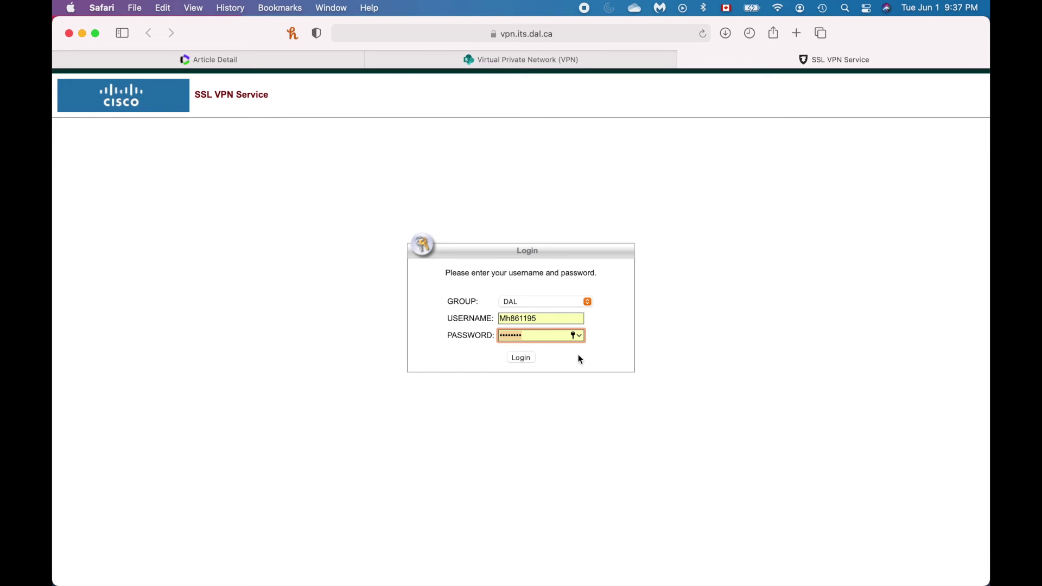
pyautogui.click(527, 359)
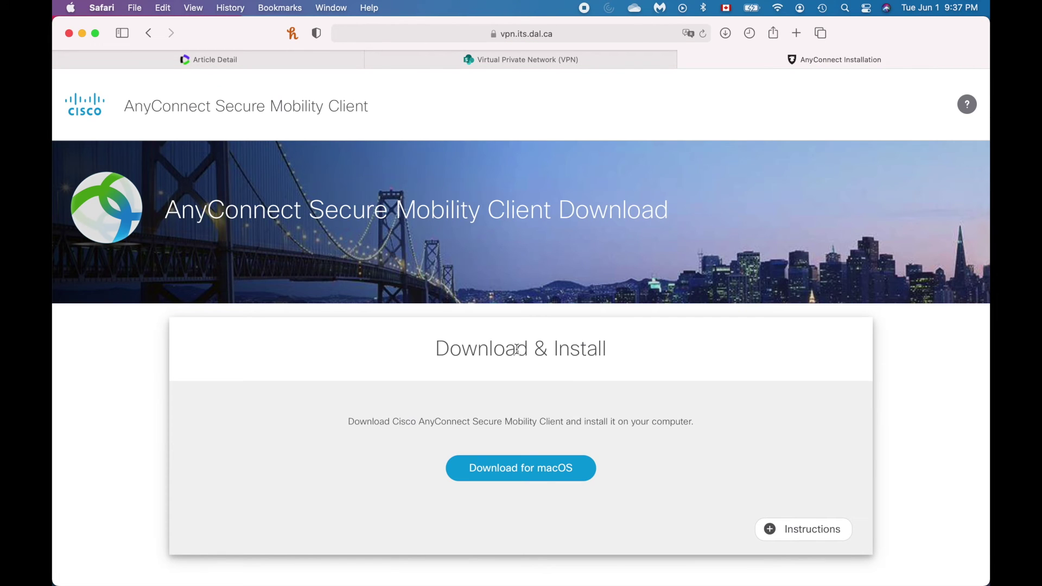
pyautogui.scroll(-2, 469, 328)
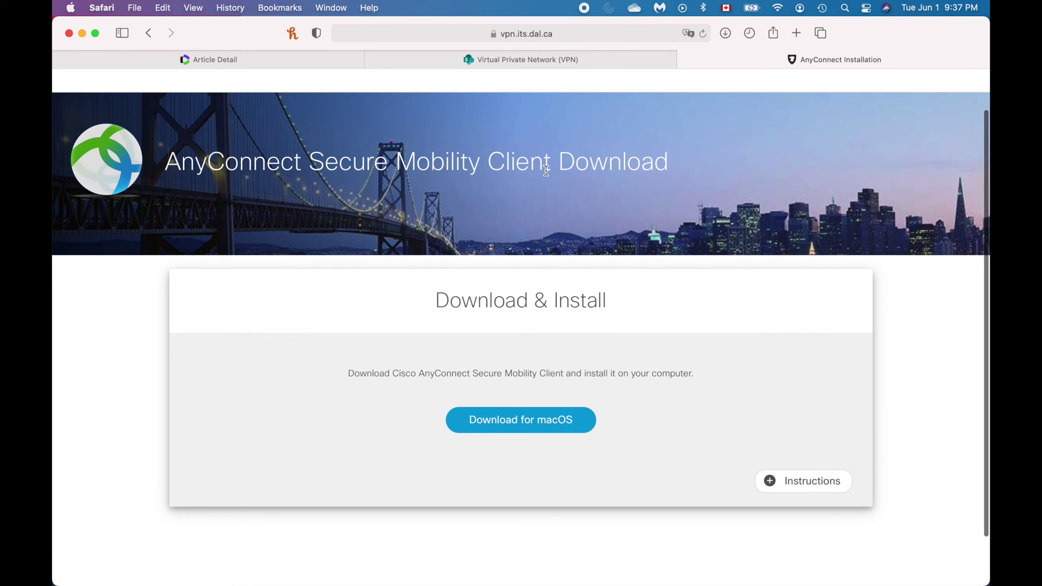
# Download AnyConnect for macOS, open its disk image from Downloads, and launch the .pkg installer
pyautogui.click(519, 427)
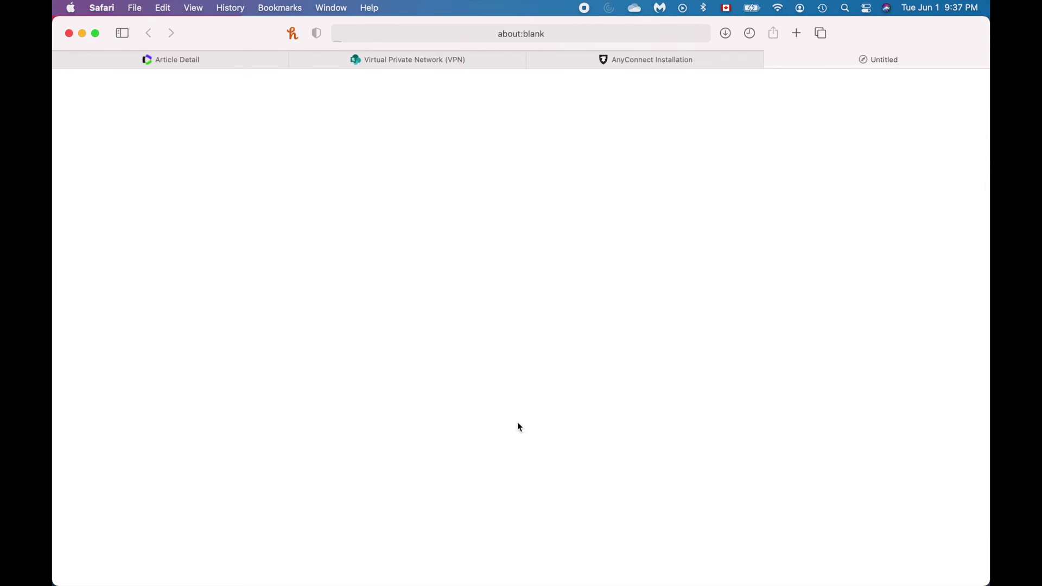
pyautogui.moveTo(836, 576)
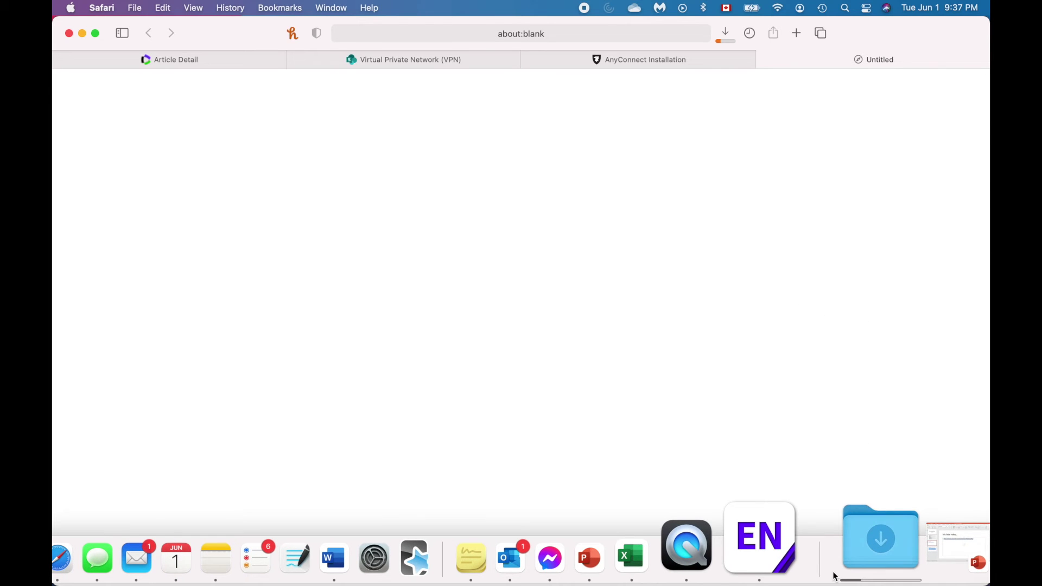
pyautogui.click(846, 566)
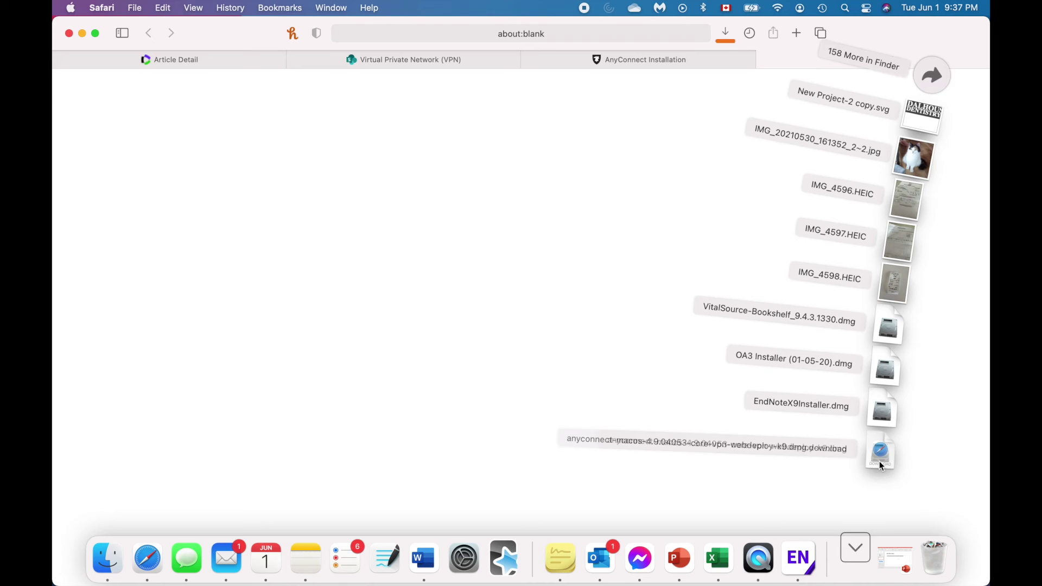
pyautogui.click(882, 462)
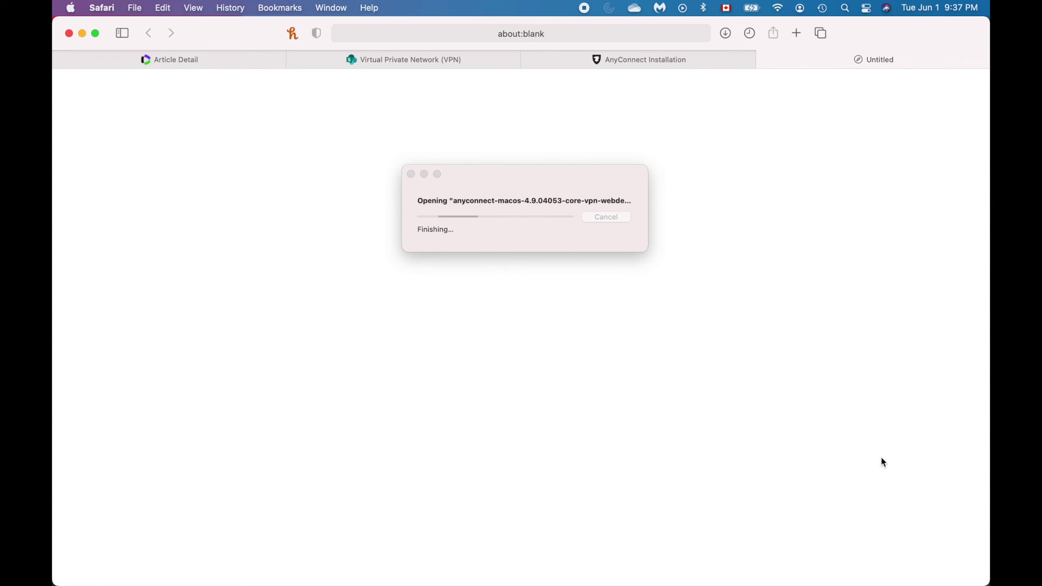
pyautogui.doubleClick(282, 133)
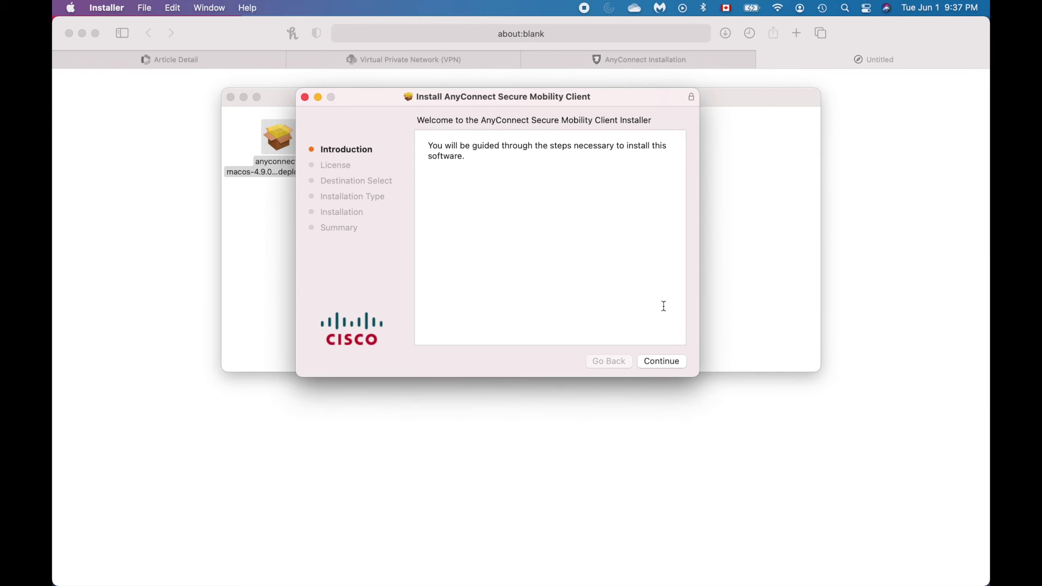
# Step through the AnyConnect installer until it reports 4.9.04053 already installed, then quit and close the disk image
pyautogui.click(679, 362)
pyautogui.click(673, 361)
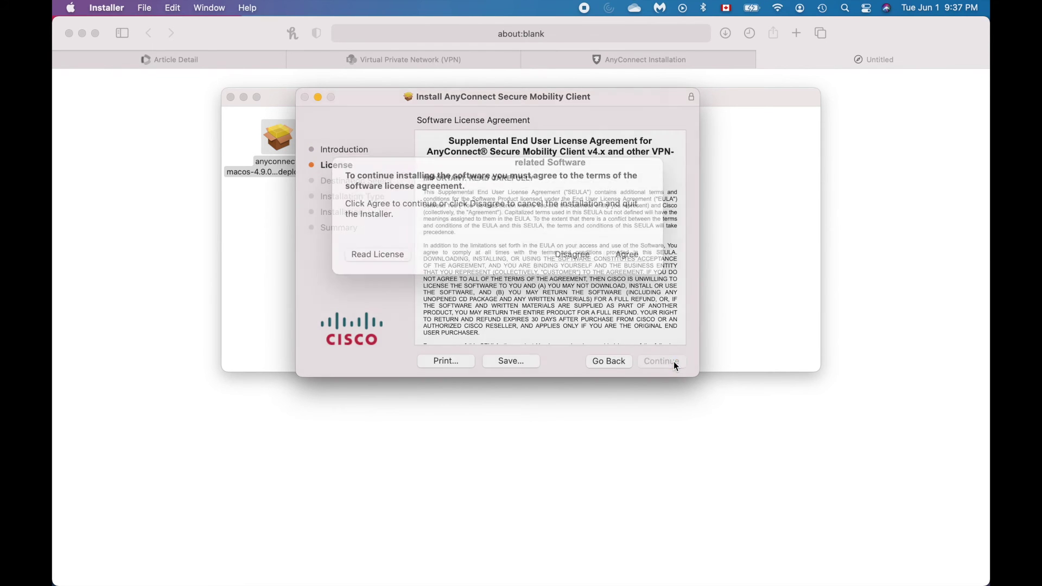
pyautogui.click(641, 278)
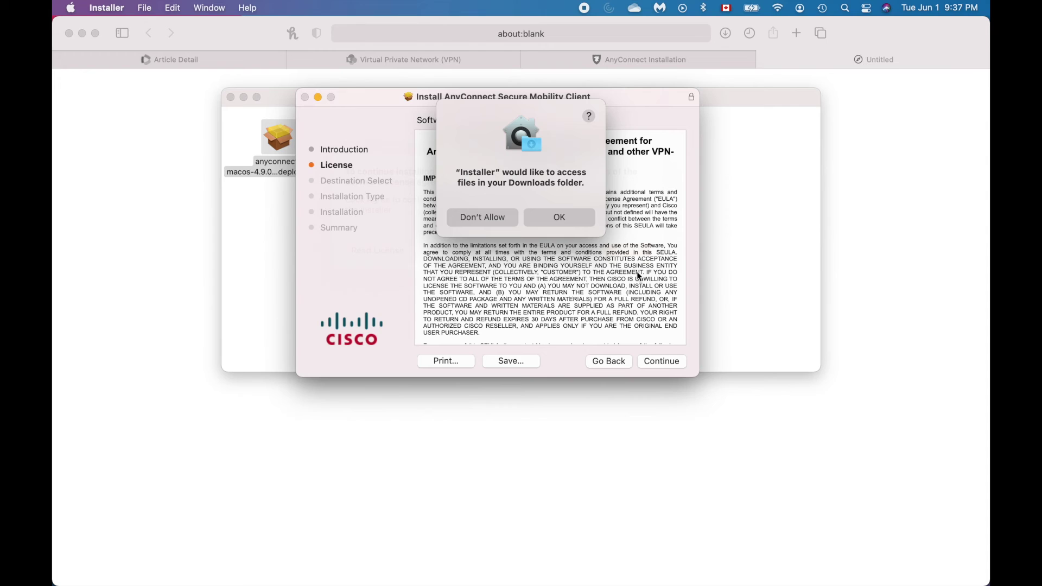
pyautogui.click(584, 220)
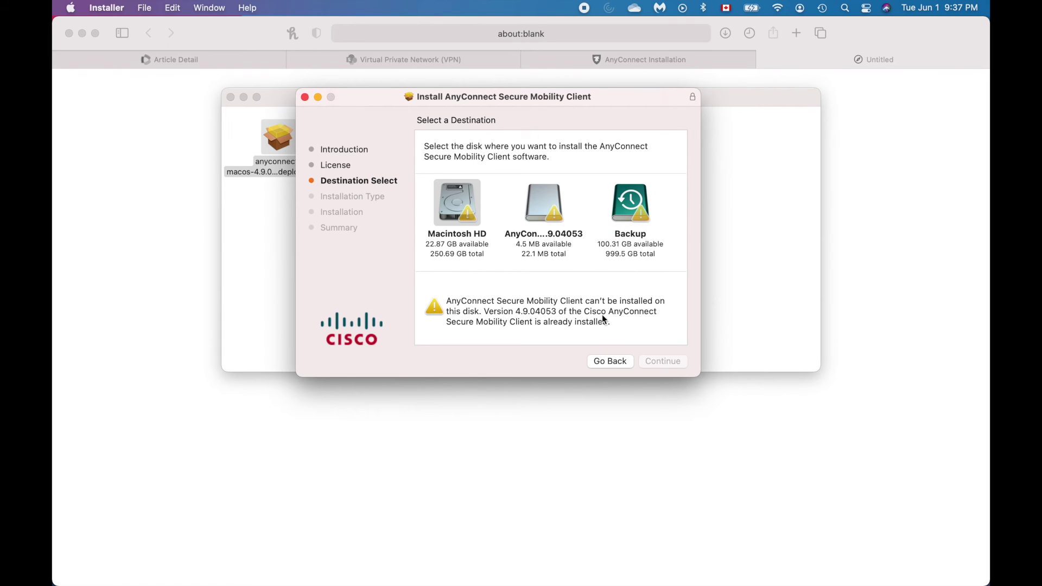
pyautogui.click(610, 359)
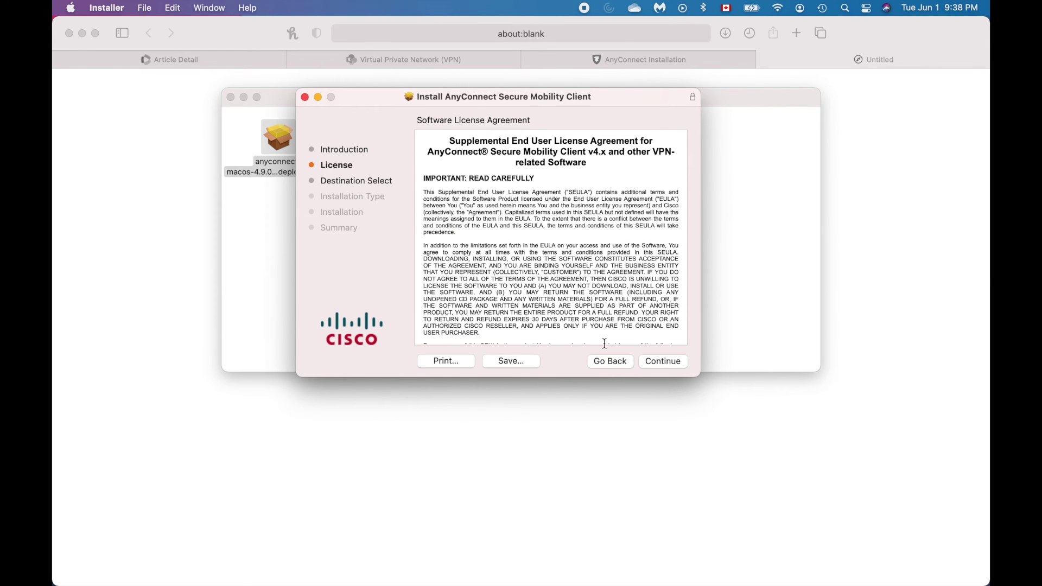
pyautogui.click(304, 97)
pyautogui.click(230, 96)
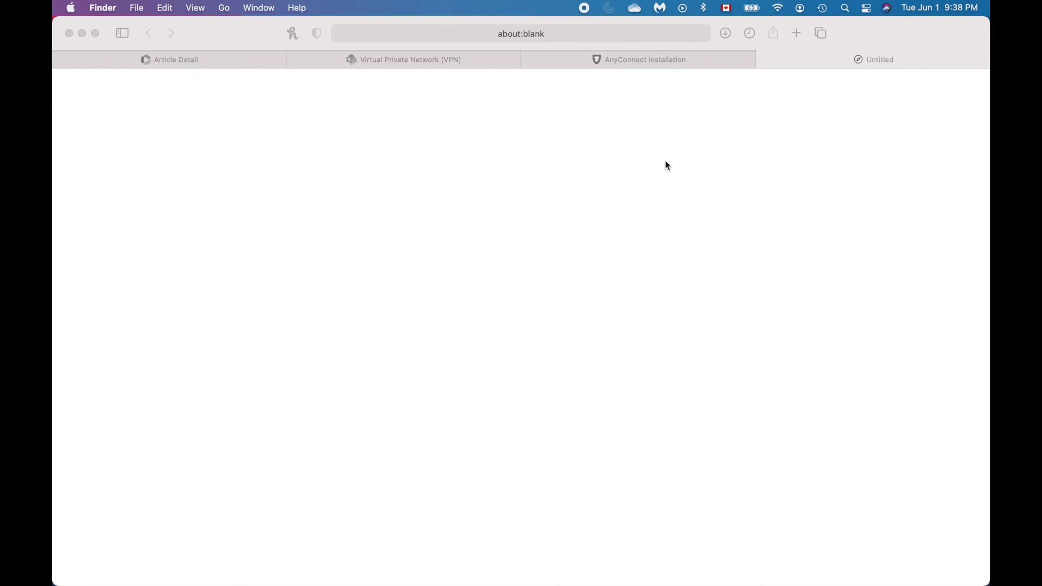
# Launch Cisco AnyConnect Secure Mobility Client from a Spotlight search for 'cis'
pyautogui.click(665, 160)
pyautogui.press('super+space')
pyautogui.write('cis')
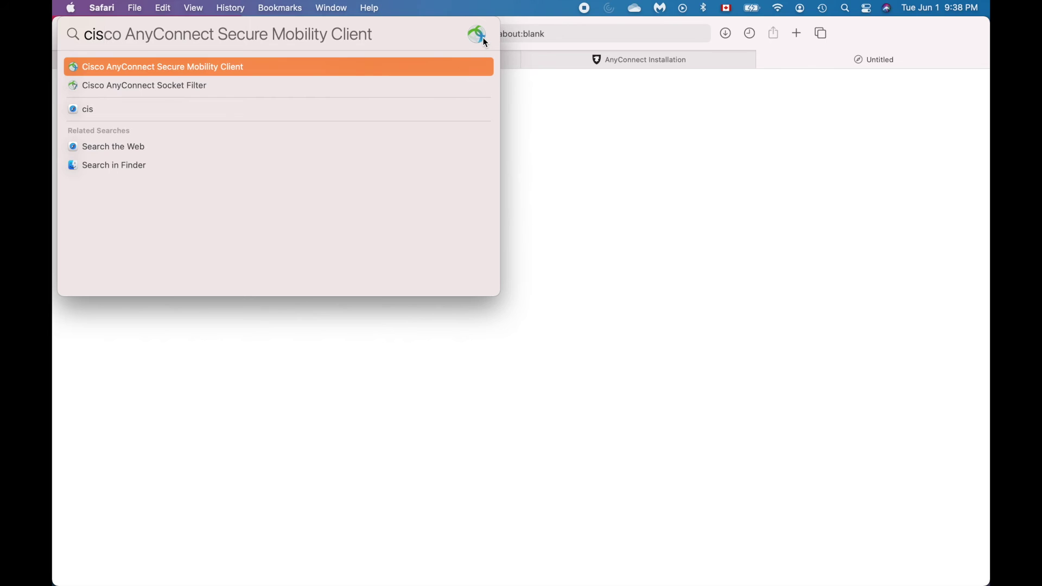
pyautogui.click(249, 66)
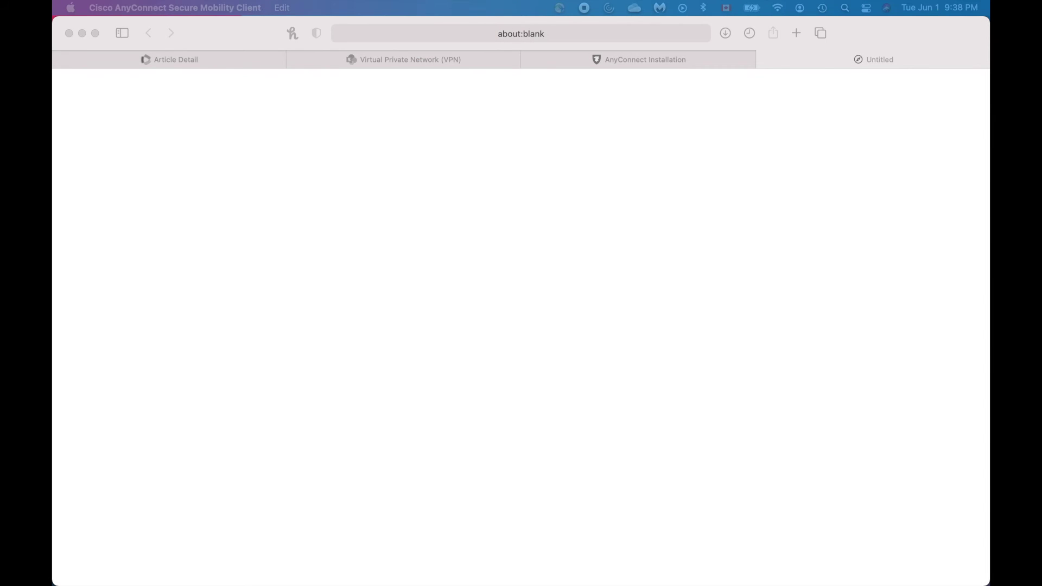
pyautogui.moveTo(616, 217); pyautogui.dragTo(534, 194)
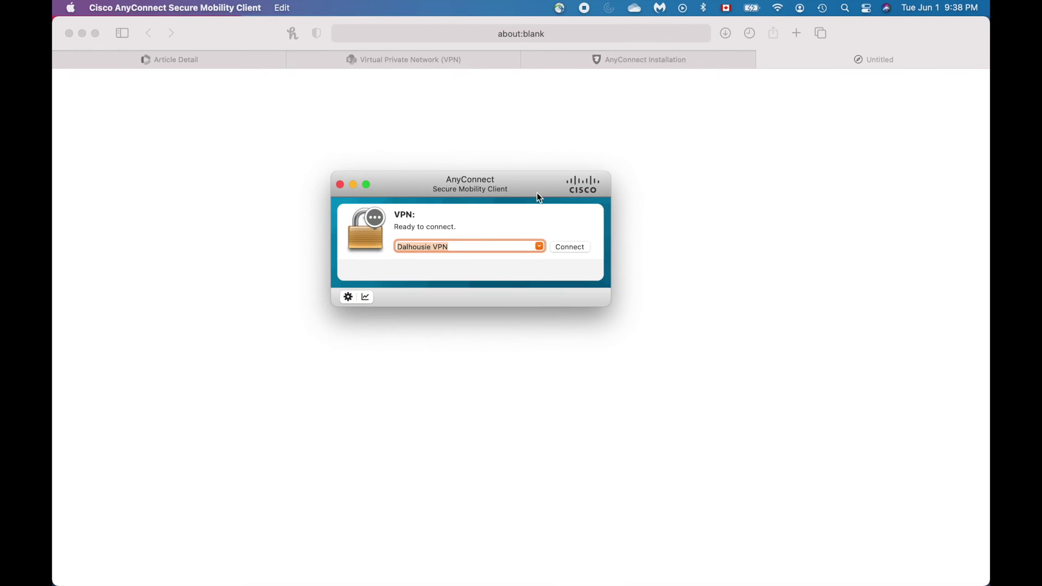
# Select Dalhousie VPN and start connecting to it
pyautogui.click(539, 247)
pyautogui.click(542, 227)
pyautogui.click(540, 247)
pyautogui.click(503, 262)
pyautogui.click(486, 250)
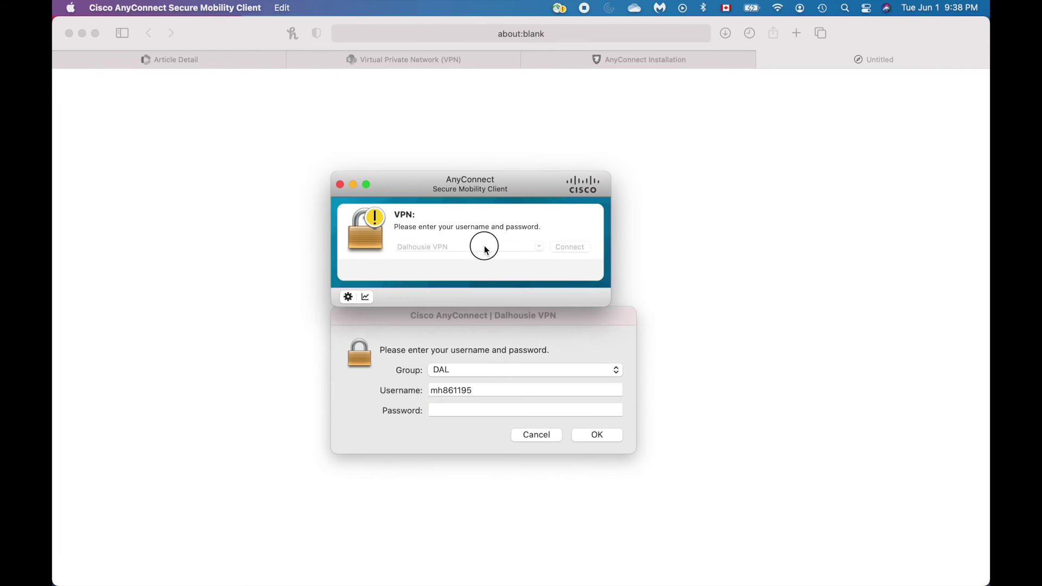
# Keep DAL as the VPN group, enter the account password, and submit the login
pyautogui.click(496, 370)
pyautogui.click(496, 370)
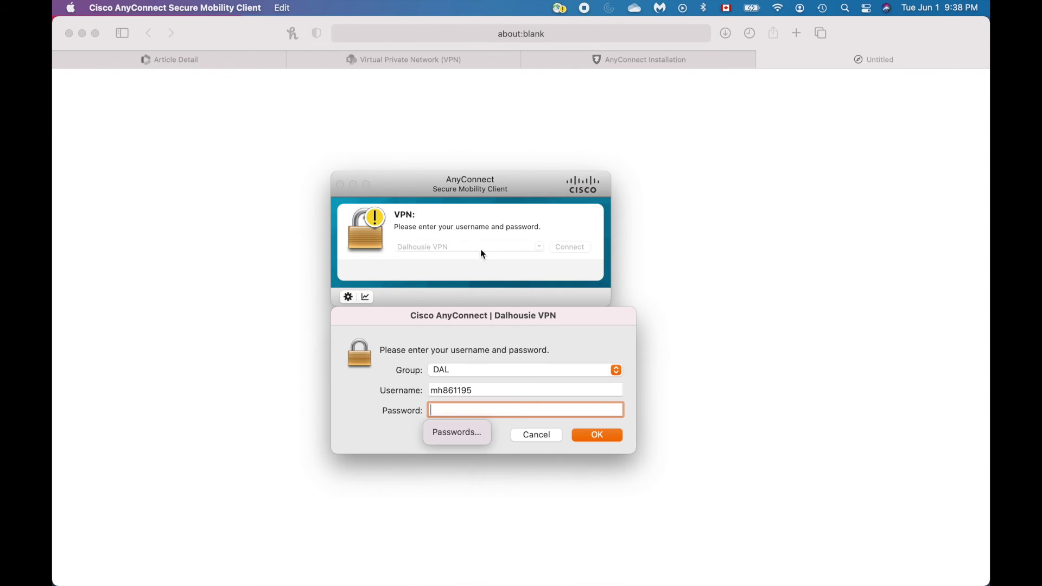
pyautogui.moveTo(471, 337); pyautogui.dragTo(458, 179)
pyautogui.click(486, 223)
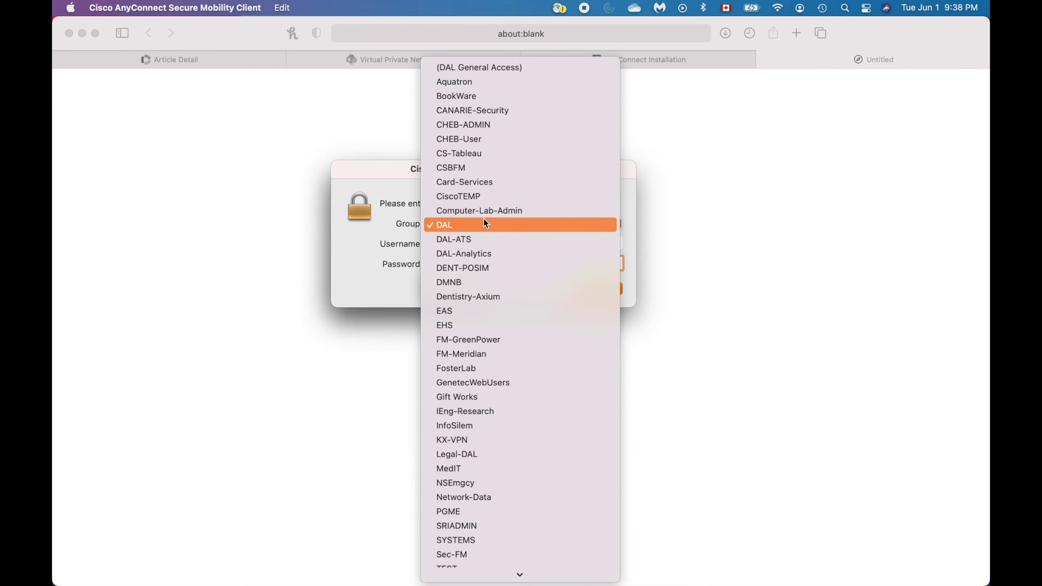
pyautogui.scroll(-2, 489, 328)
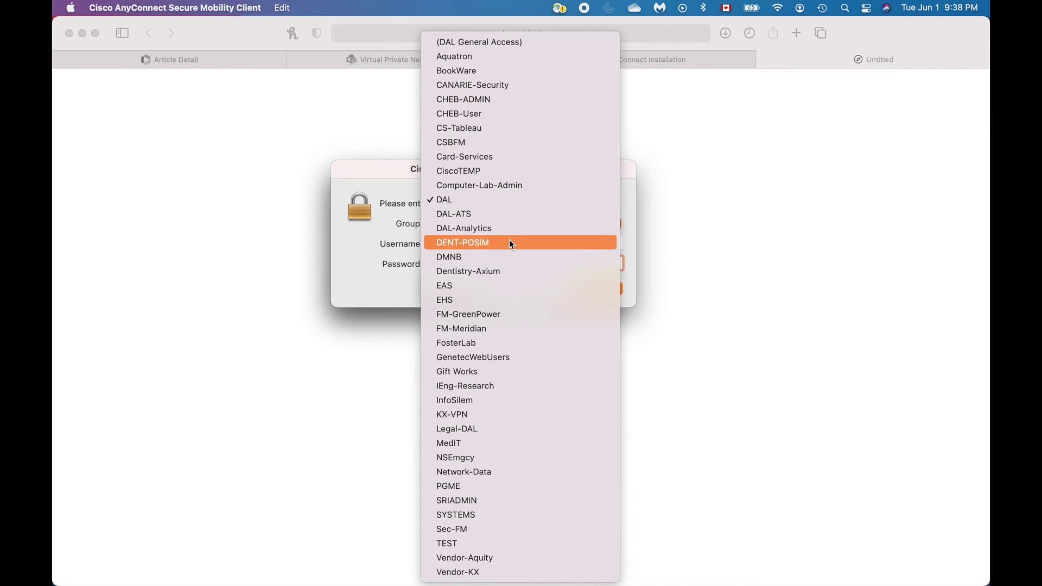
pyautogui.click(503, 207)
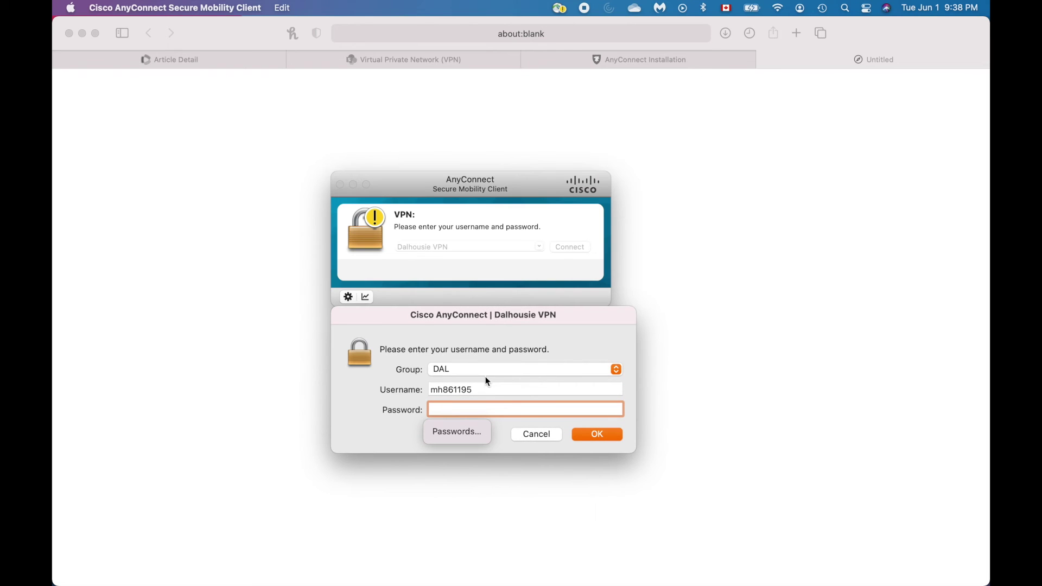
pyautogui.write('••••••••')
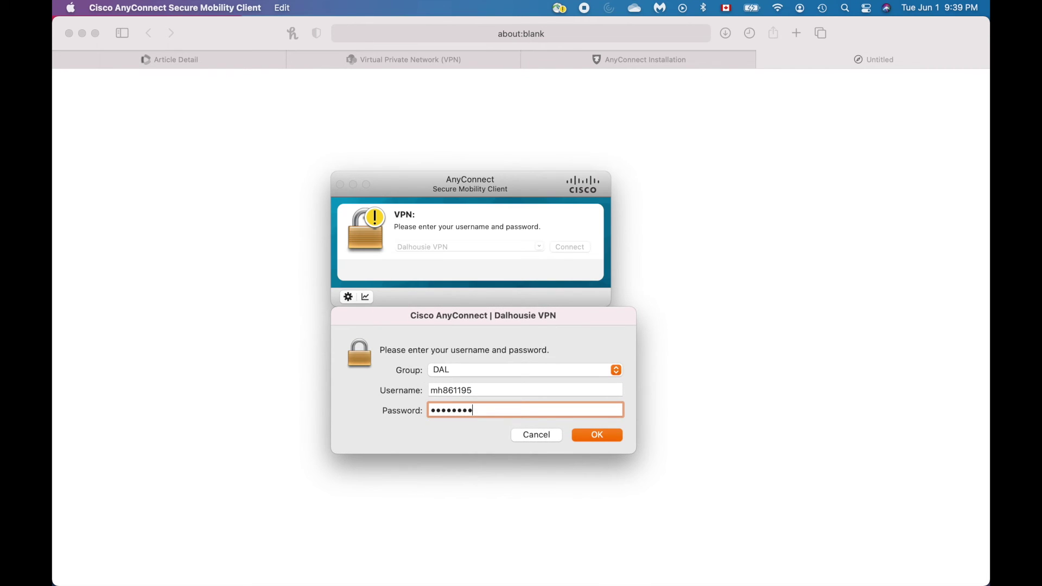
pyautogui.press('Return')
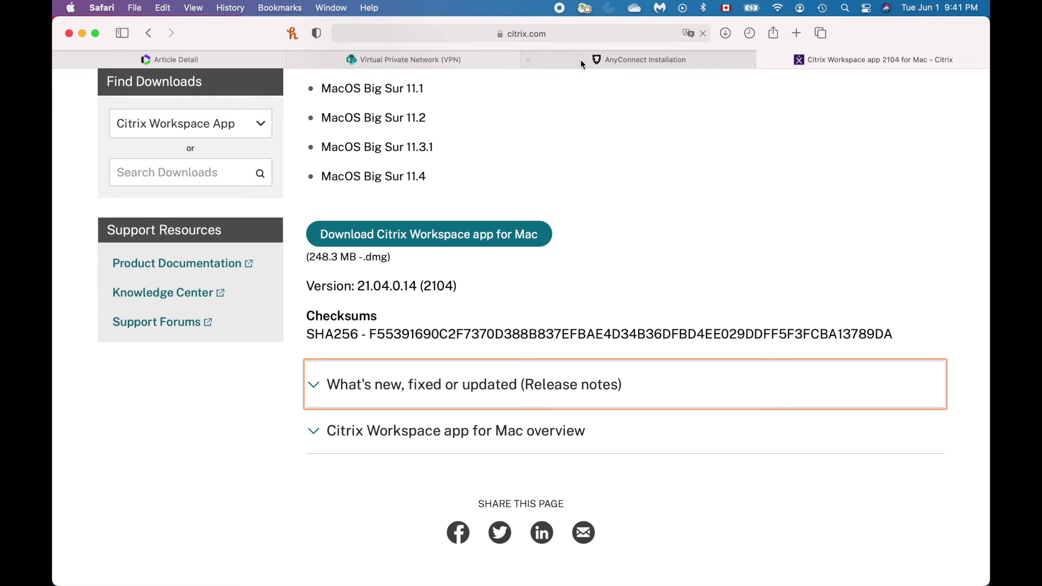
# Inspect the Citrix page address, its release notes and the recent downloads list
pyautogui.click(559, 33)
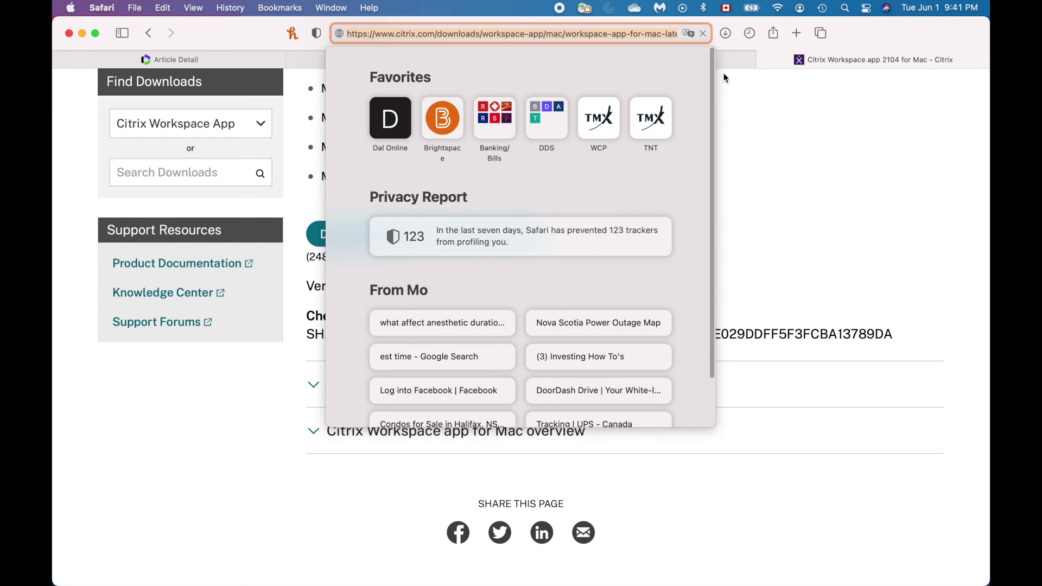
pyautogui.click(751, 117)
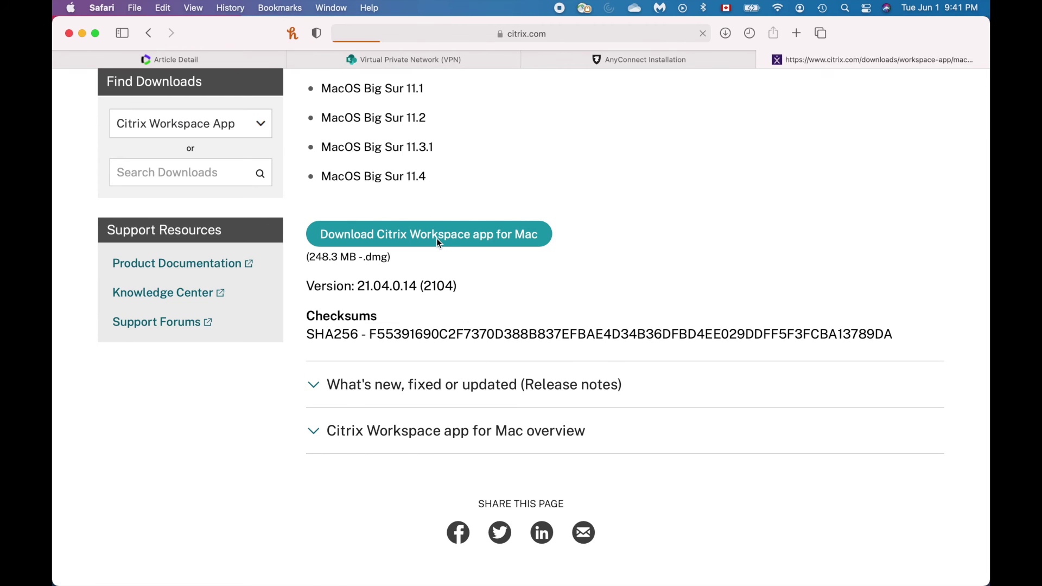
pyautogui.press('Return')
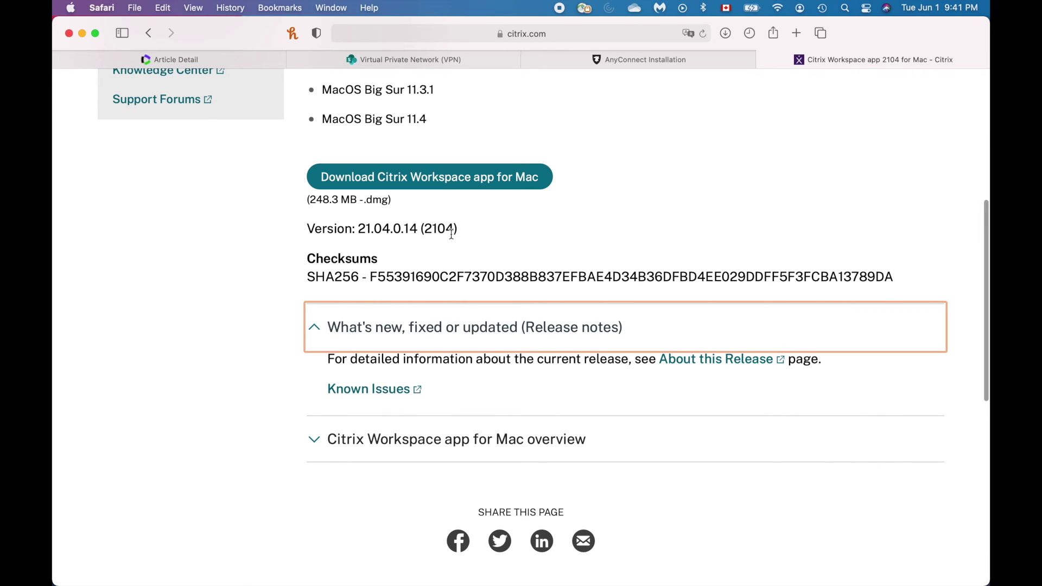
pyautogui.click(852, 565)
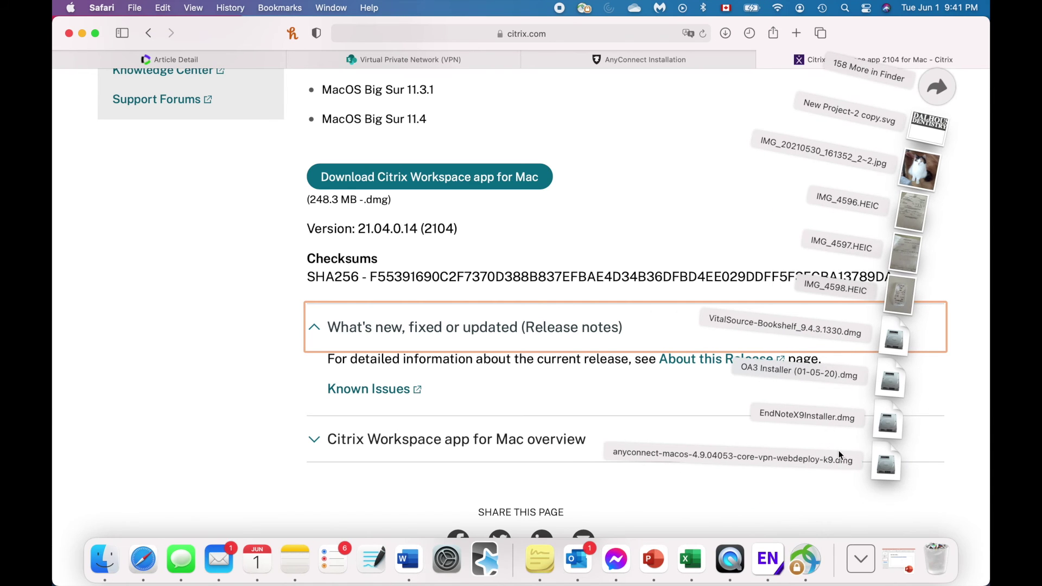
pyautogui.click(569, 211)
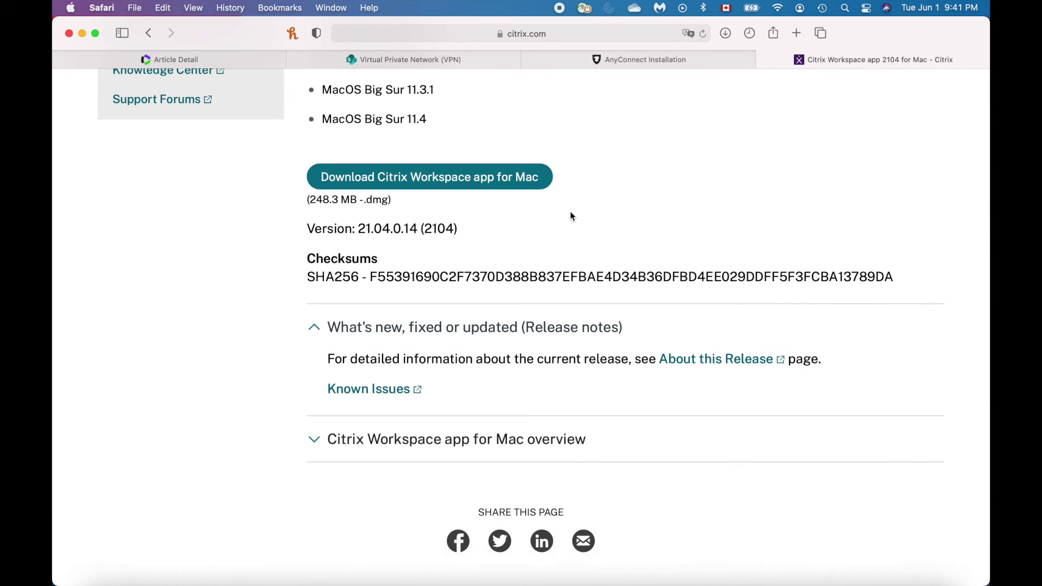
# Download Citrix Workspace app for Mac and open CitrixWorkspaceApp.dmg from the Downloads stack
pyautogui.click(490, 184)
pyautogui.moveTo(741, 567)
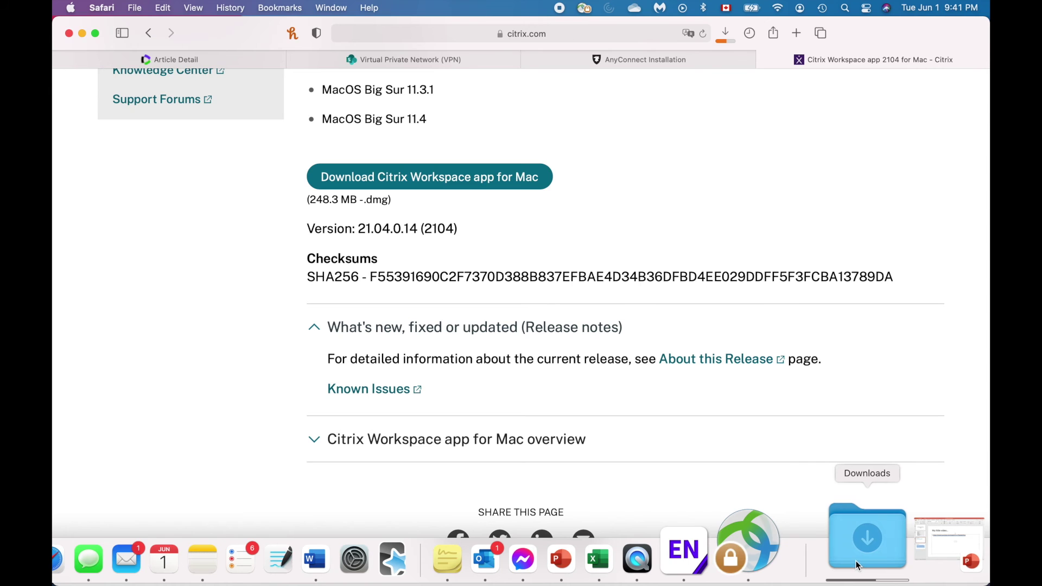
pyautogui.click(856, 565)
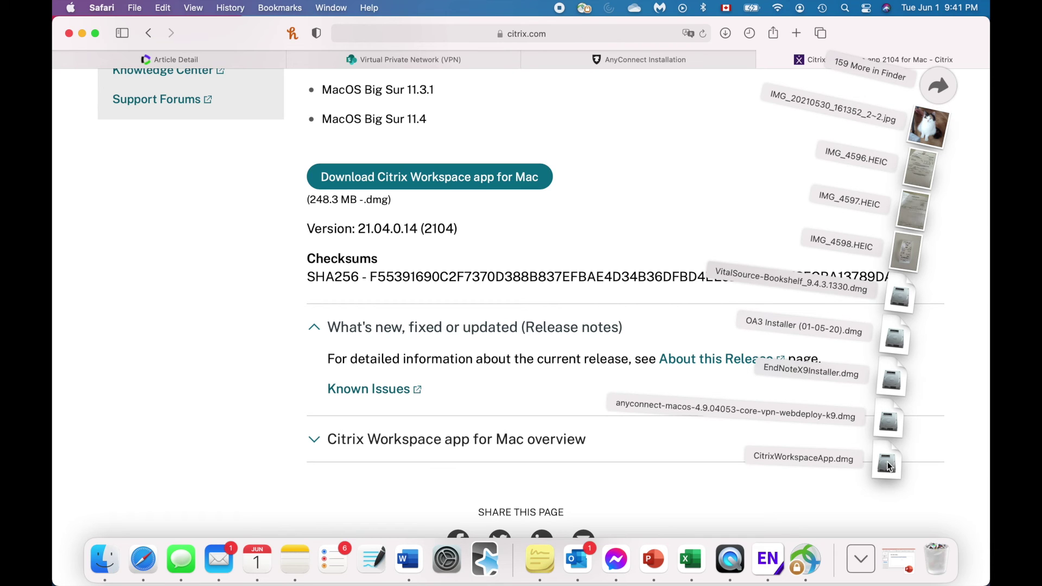
pyautogui.click(888, 467)
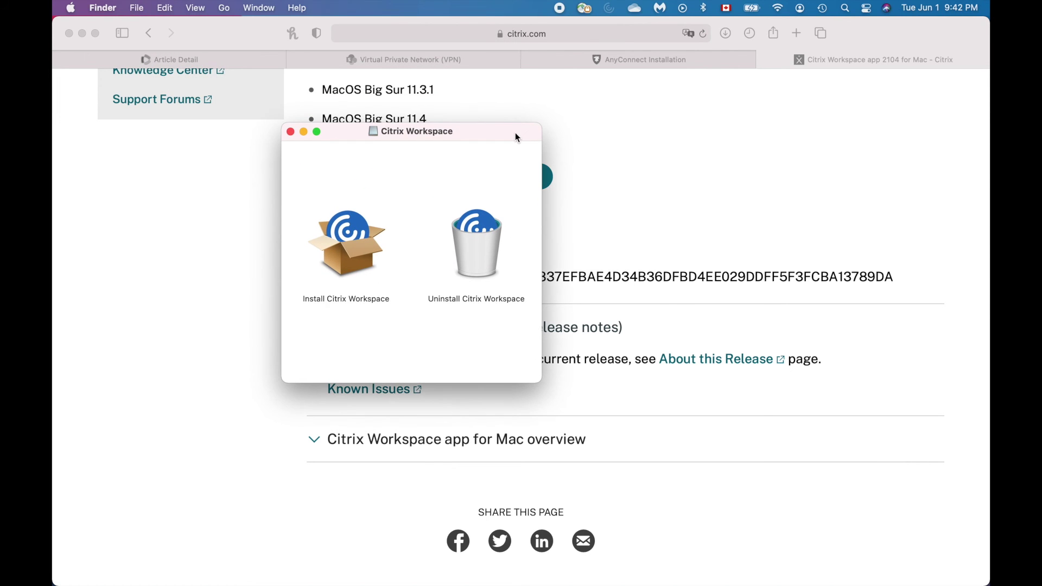
# Start Install Citrix Workspace, dismiss its alert, and close the disk image window
pyautogui.doubleClick(352, 239)
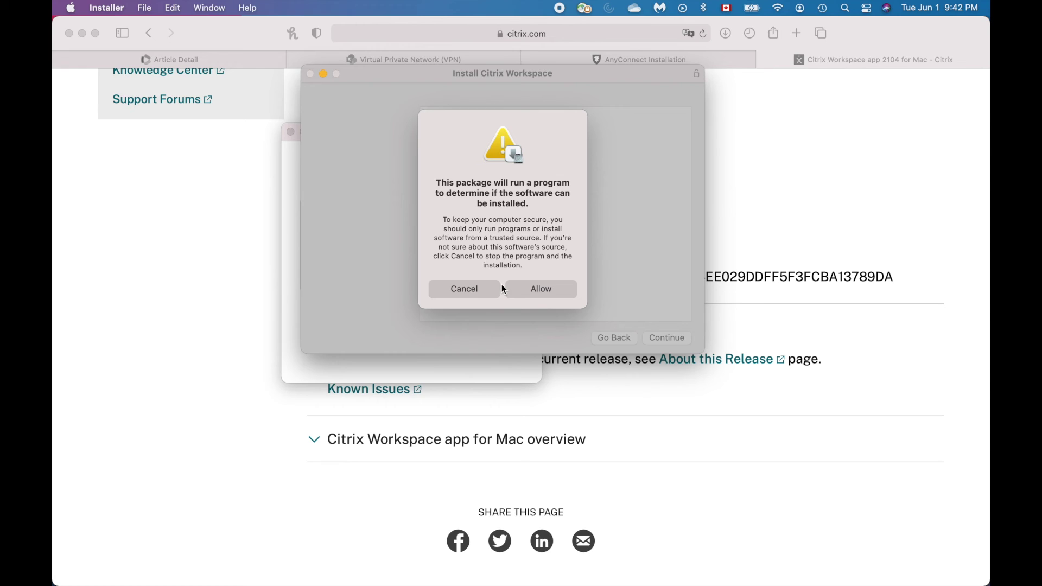
pyautogui.click(480, 288)
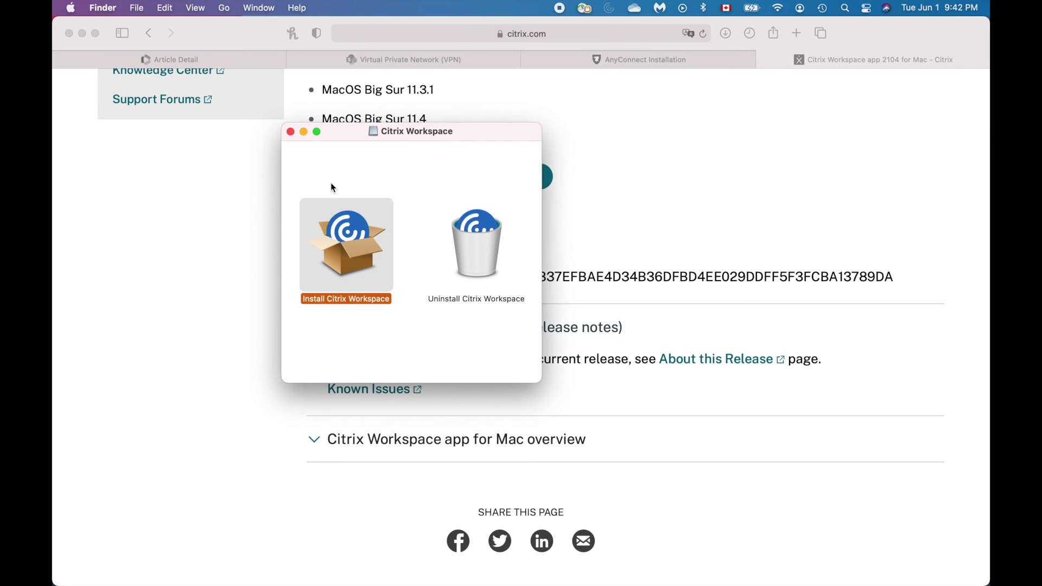
pyautogui.click(290, 132)
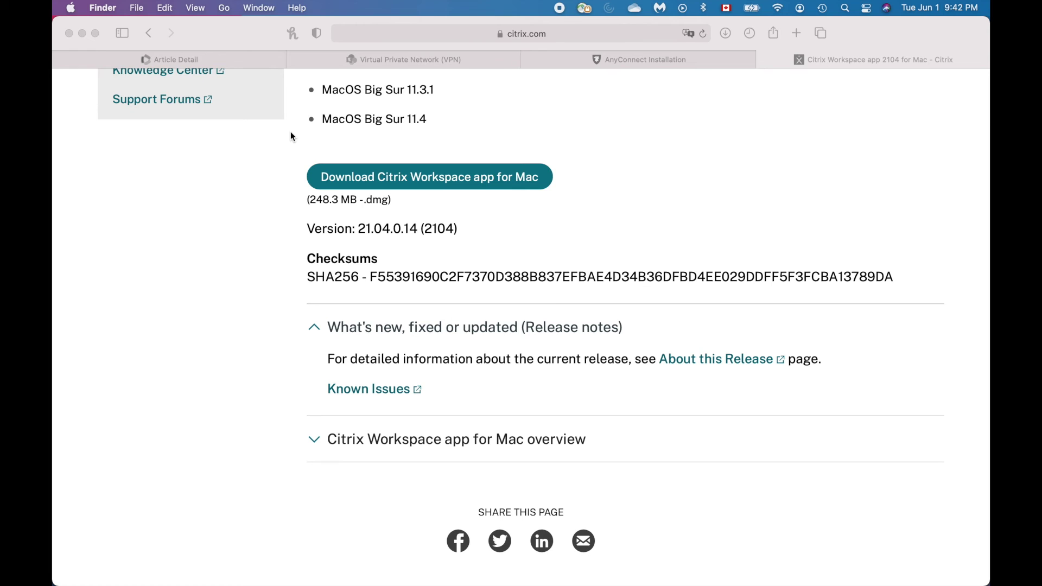
# Launch Citrix Workspace from a Spotlight search for 'cit'
pyautogui.press('super+space')
pyautogui.write('cit')
pyautogui.press('Return')
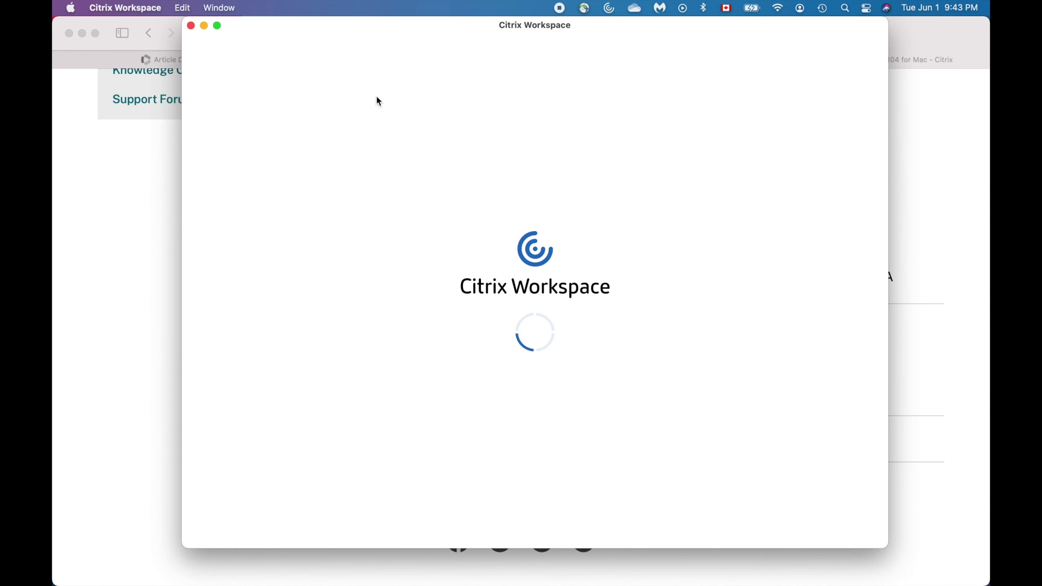
# Connect to Dalhousie VPN from the AnyConnect menu-bar icon with the account password
pyautogui.click(589, 8)
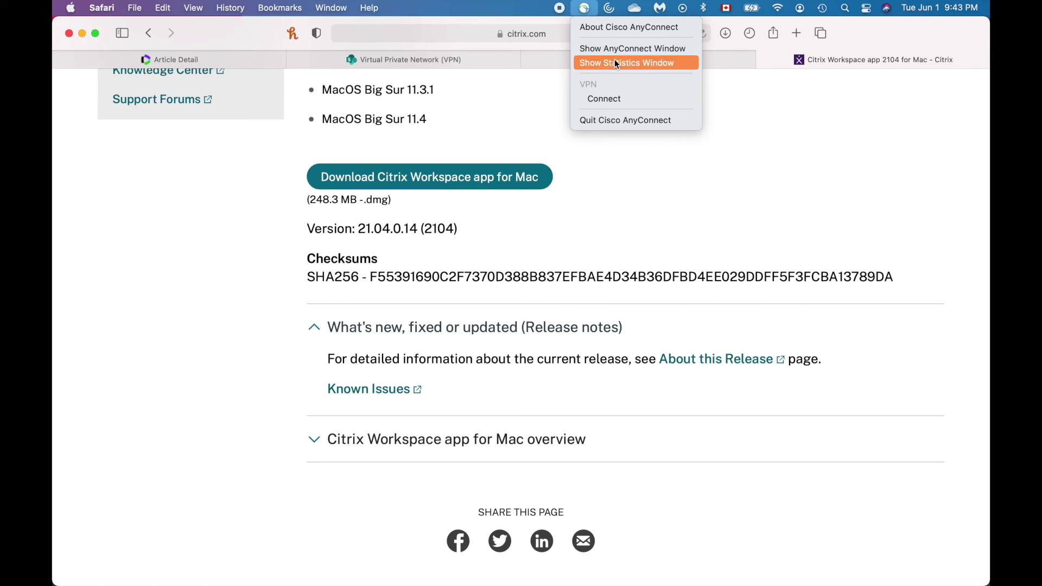
pyautogui.click(636, 100)
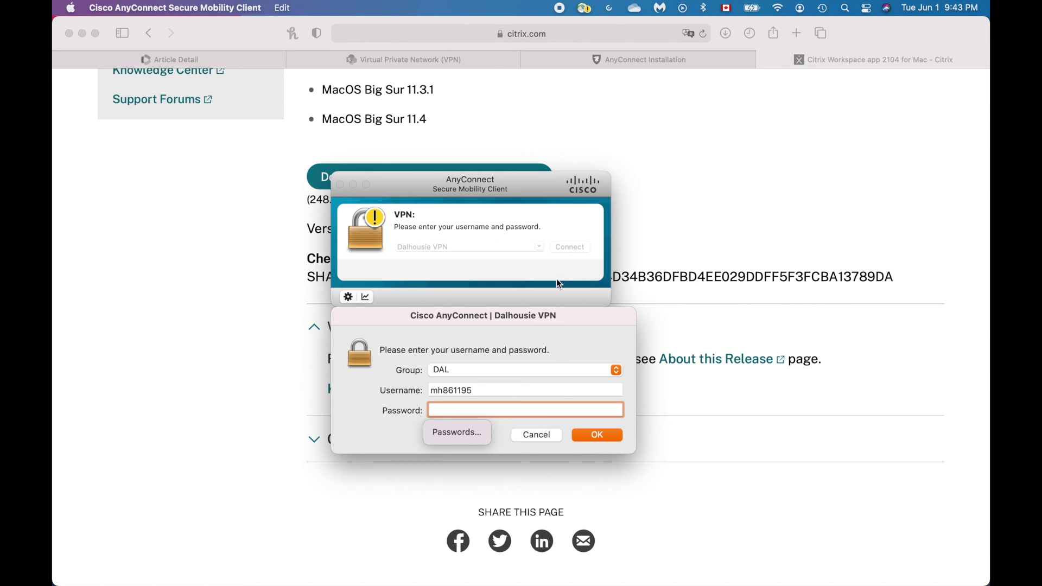
pyautogui.write('•••••••••')
pyautogui.press('Return')
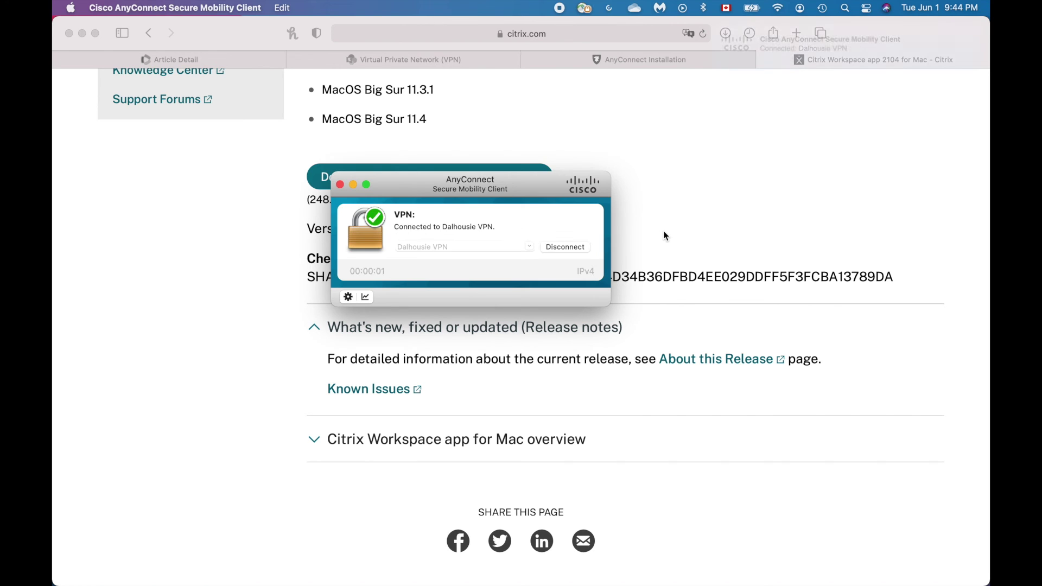
# Open Citrix Workspace via Spotlight to check the Axium and Training Axium apps, then close it
pyautogui.press('super+space')
pyautogui.write('citrix')
pyautogui.press('Return')
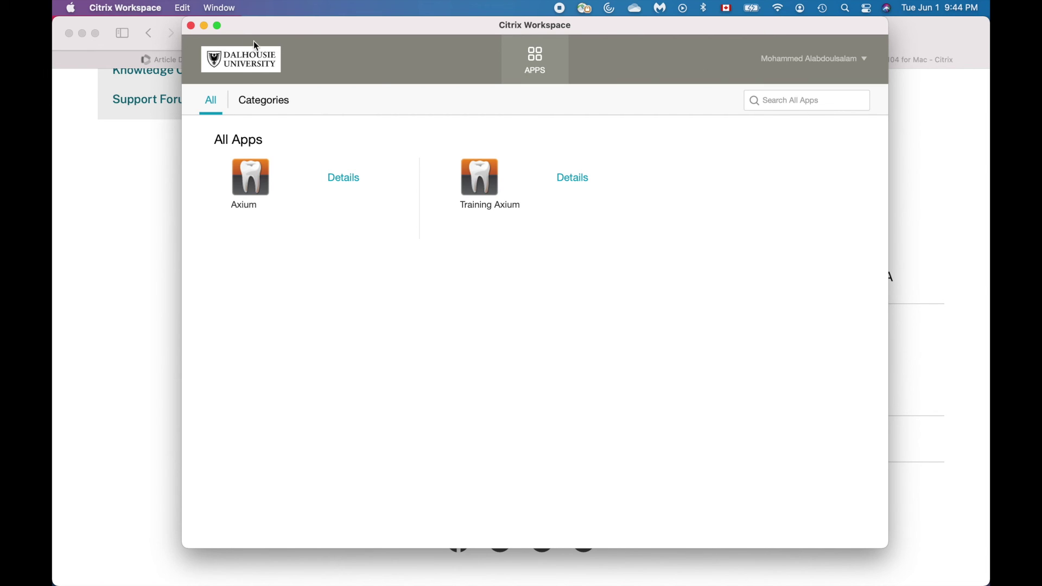
pyautogui.click(191, 26)
pyautogui.click(713, 168)
pyautogui.press('super+space')
pyautogui.write('chrom')
pyautogui.press('Return')
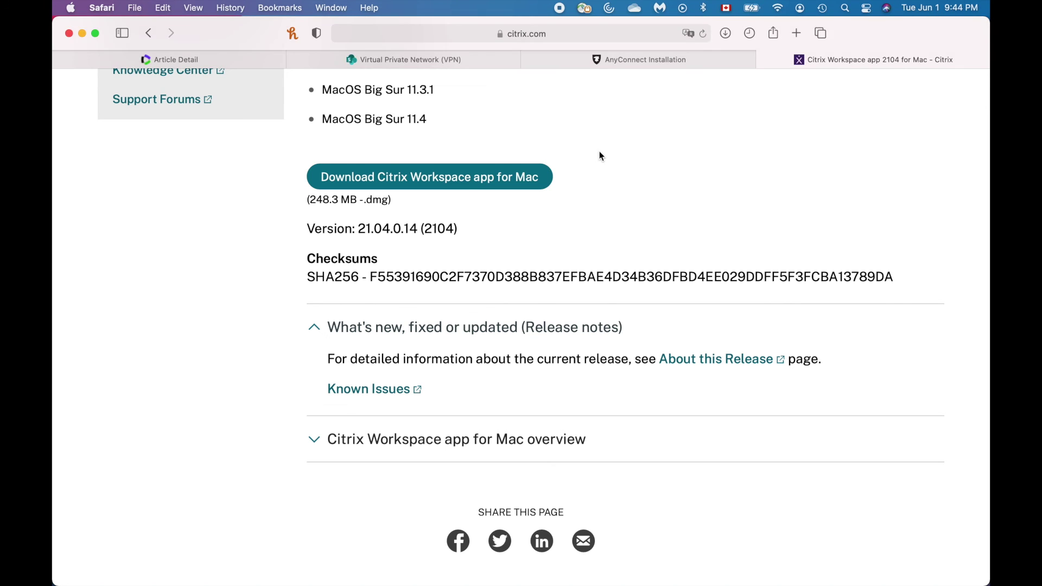
pyautogui.moveTo(551, 570)
pyautogui.click(792, 567)
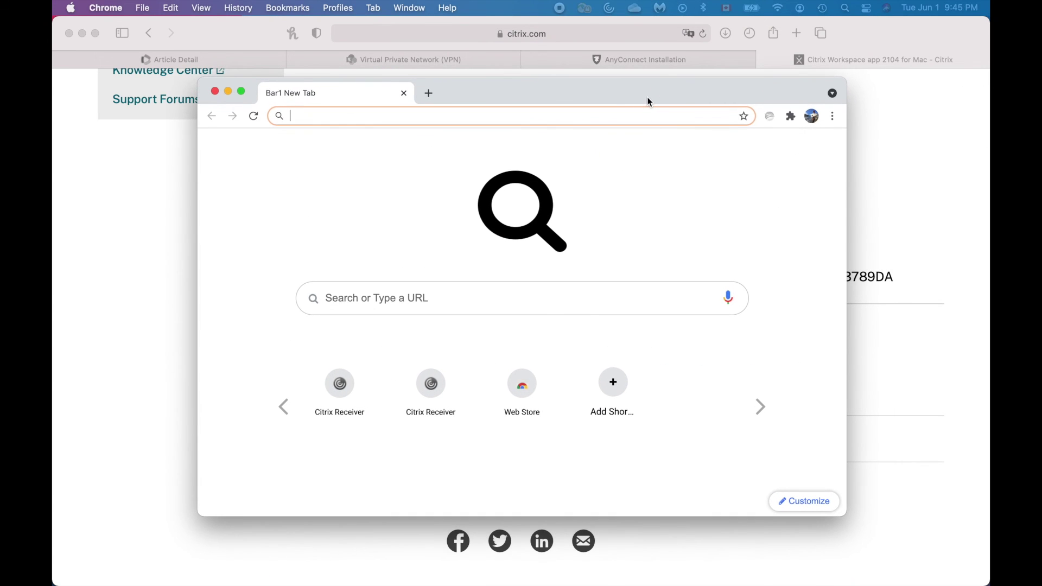
pyautogui.write('https://cis.axium.dentistry.dal.ca/')
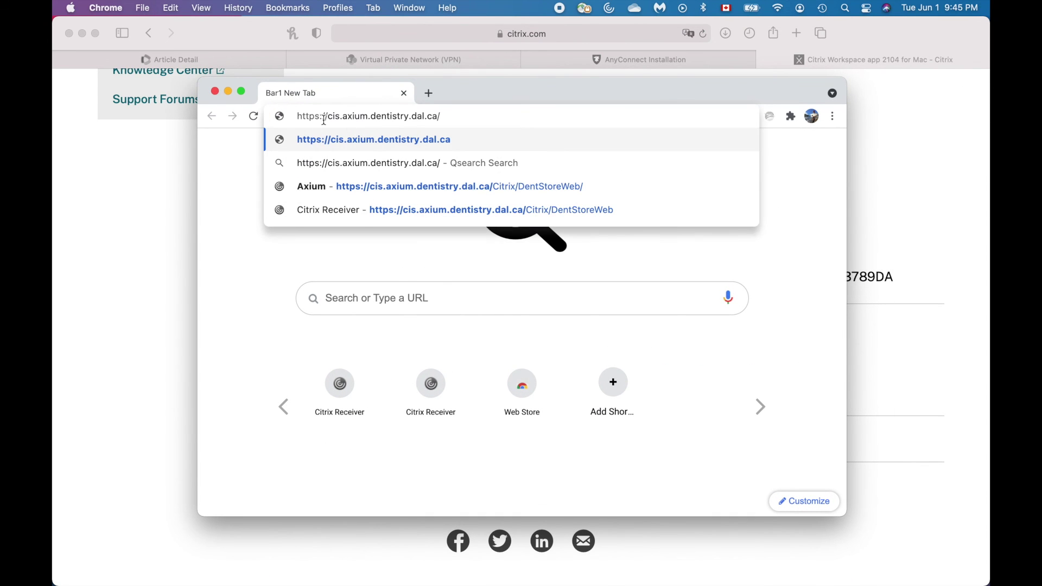
pyautogui.moveTo(487, 90); pyautogui.dragTo(347, 28)
pyautogui.moveTo(705, 455); pyautogui.dragTo(983, 580)
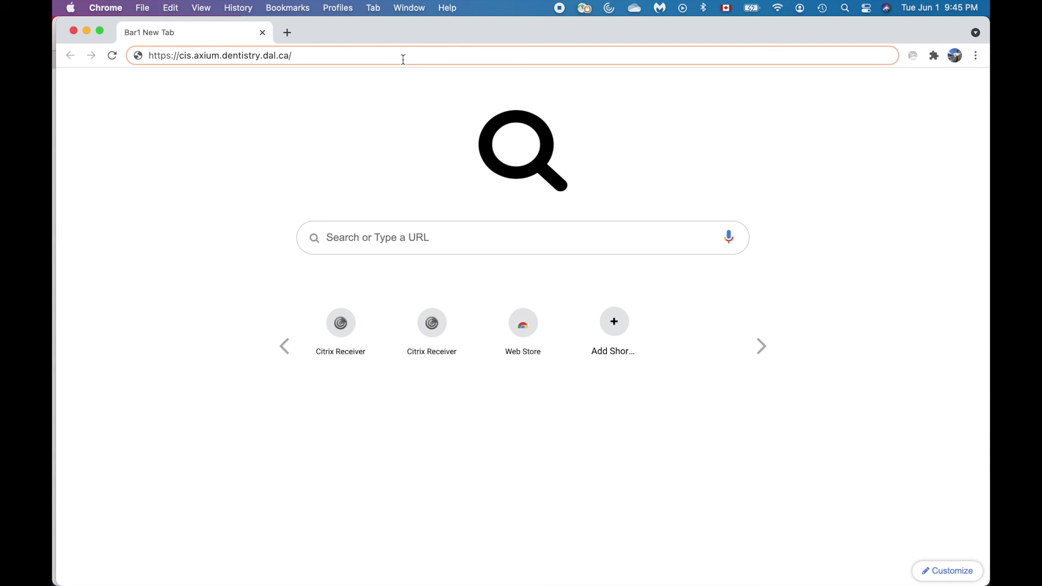
pyautogui.press('Return')
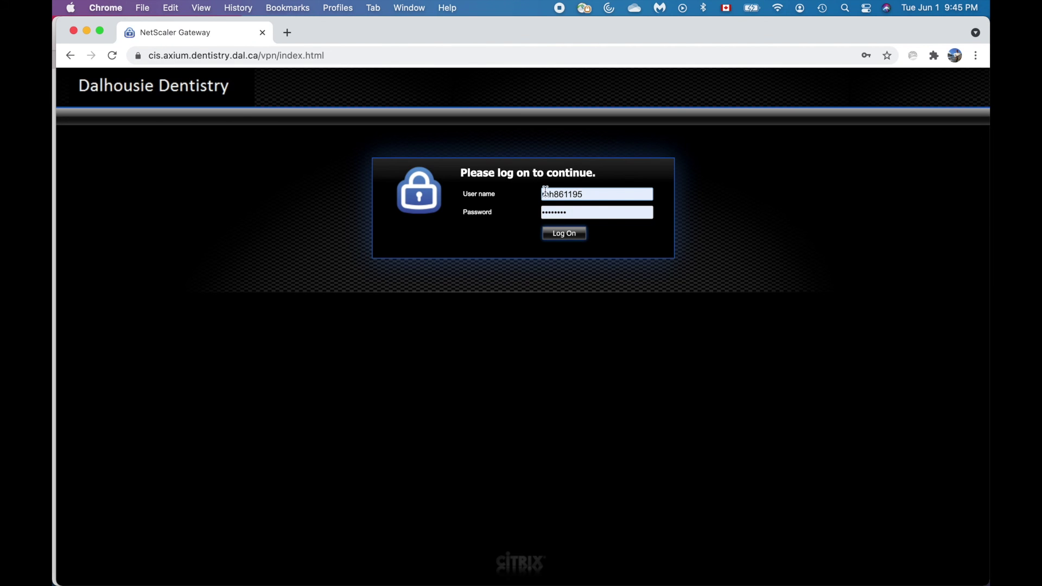
# Log on to the Dalhousie Dentistry gateway and launch Axium via its downloaded .ica file
pyautogui.click(569, 234)
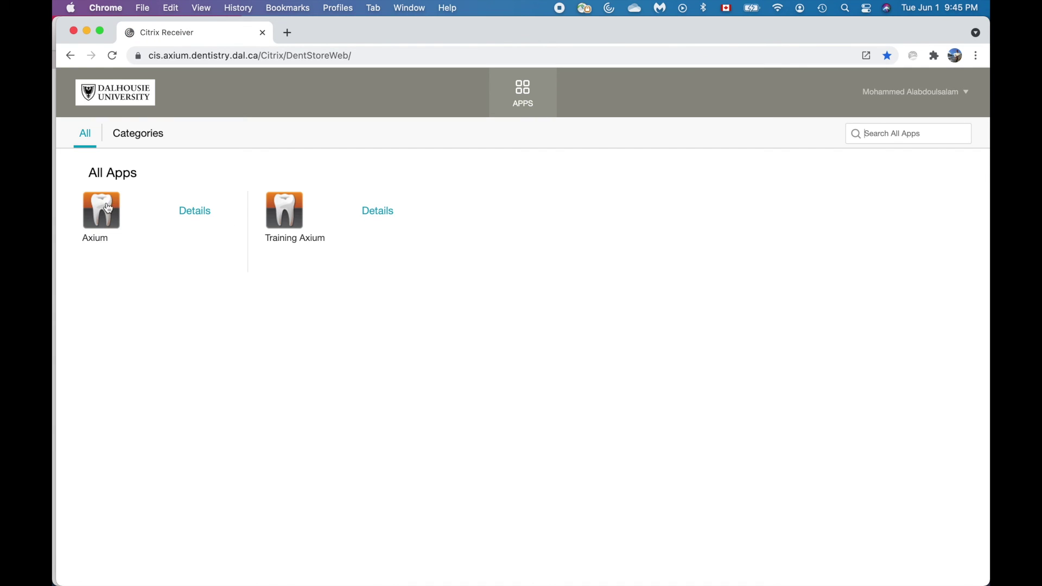
pyautogui.click(108, 209)
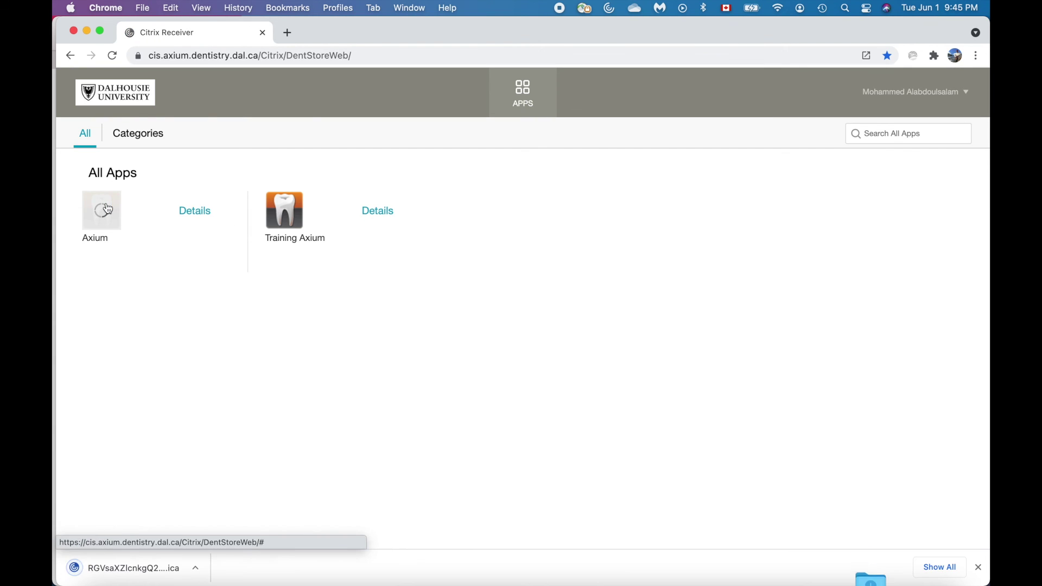
pyautogui.click(131, 568)
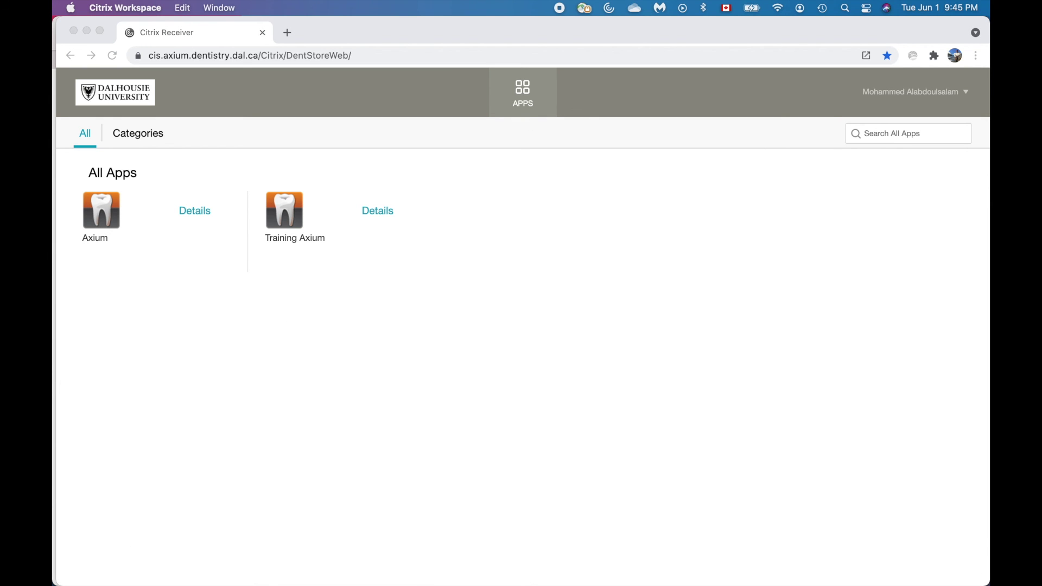
# Return to the Citrix Receiver window via Mission Control and relaunch Axium from its .ica file
pyautogui.hotkey('ctrl', 'Up')
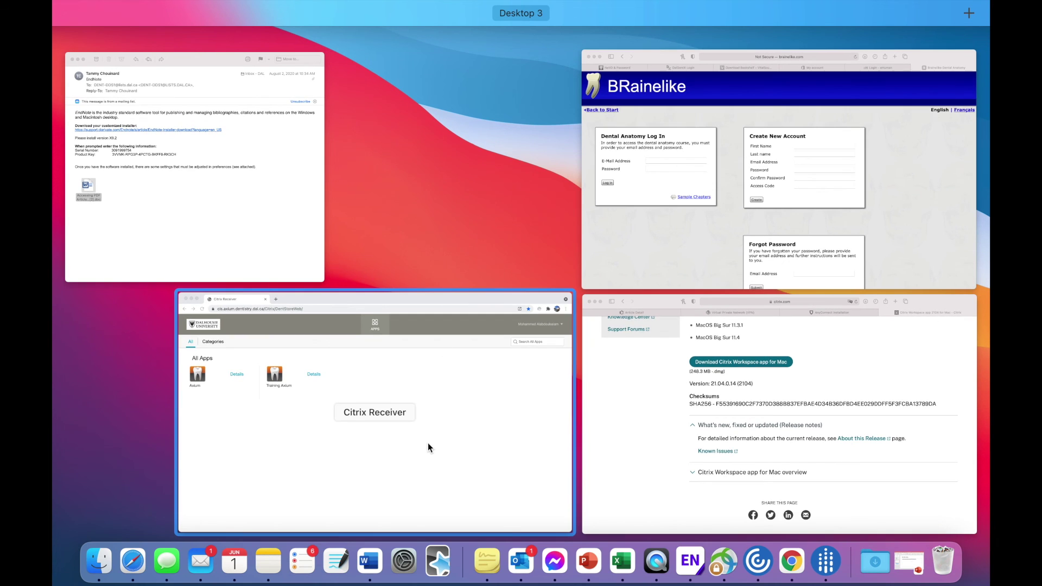
pyautogui.click(427, 444)
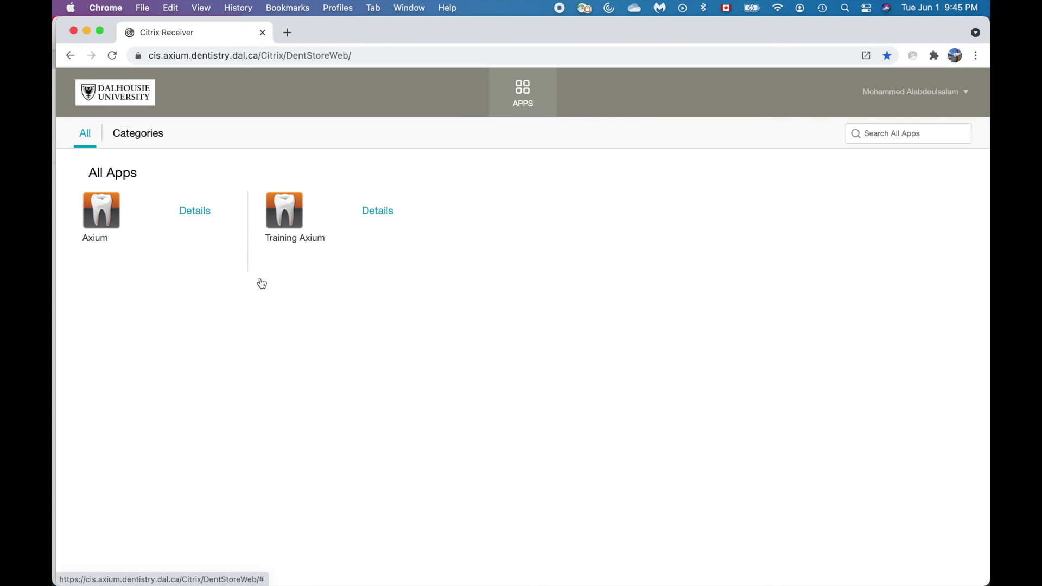
pyautogui.hotkey('ctrl', 'Up')
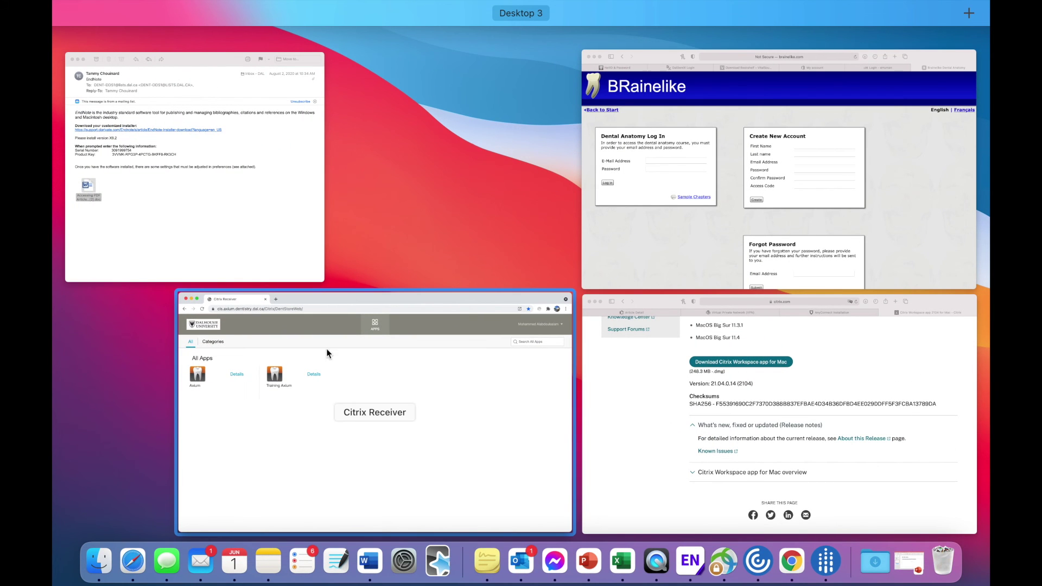
pyautogui.click(431, 386)
pyautogui.click(111, 211)
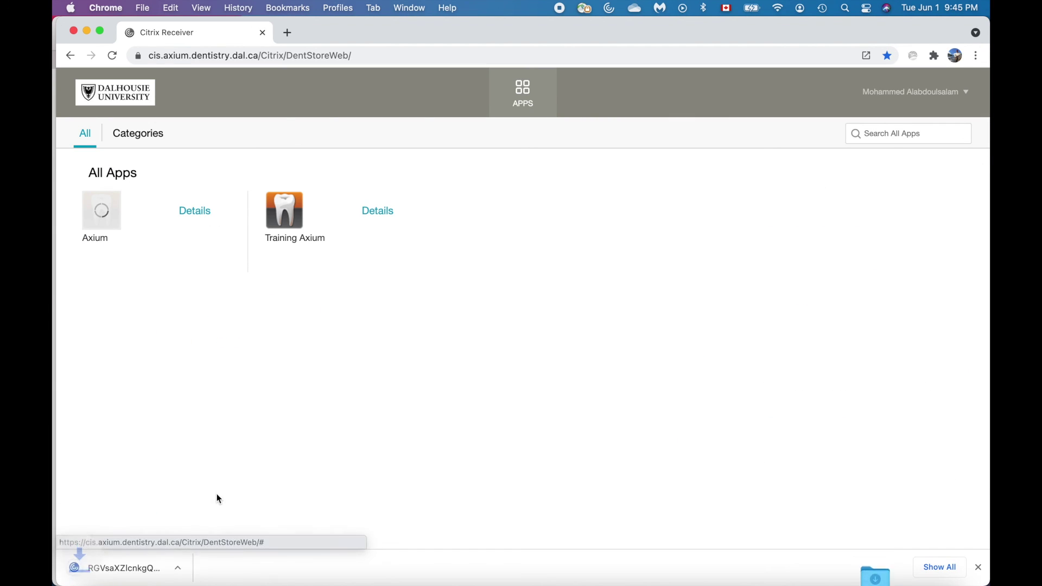
pyautogui.click(110, 558)
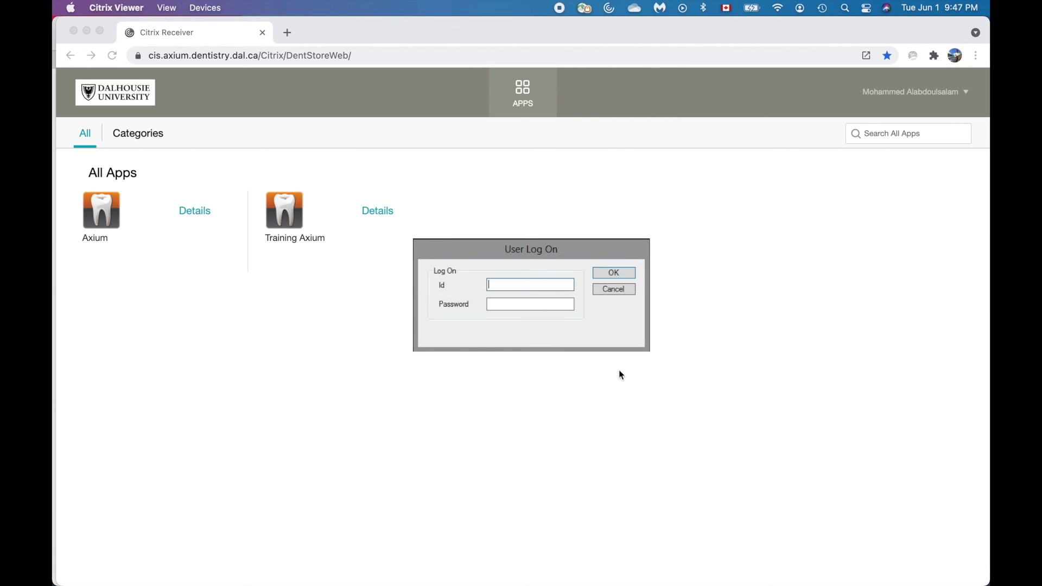
# Enter the user Id and password in Axium's User Log On dialog and submit
pyautogui.moveTo(632, 249); pyautogui.dragTo(632, 275)
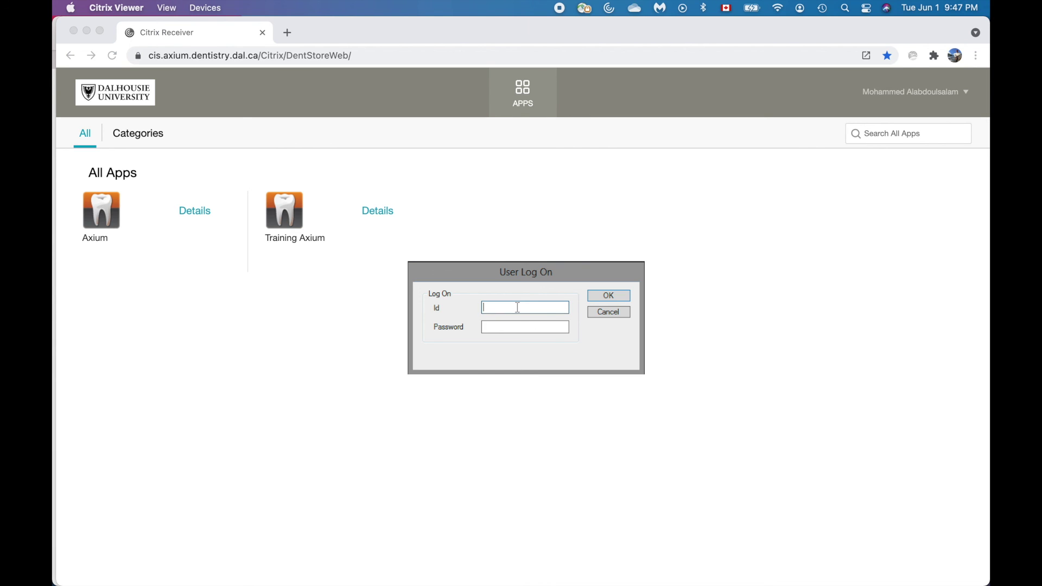
pyautogui.write('2402')
pyautogui.press('Tab')
pyautogui.write('********')
pyautogui.press('Return')
# Dismiss the Invalid Password warning, re-enter the password, and log on again
pyautogui.click(521, 317)
pyautogui.click(514, 327)
pyautogui.write('*********')
pyautogui.press('Return')
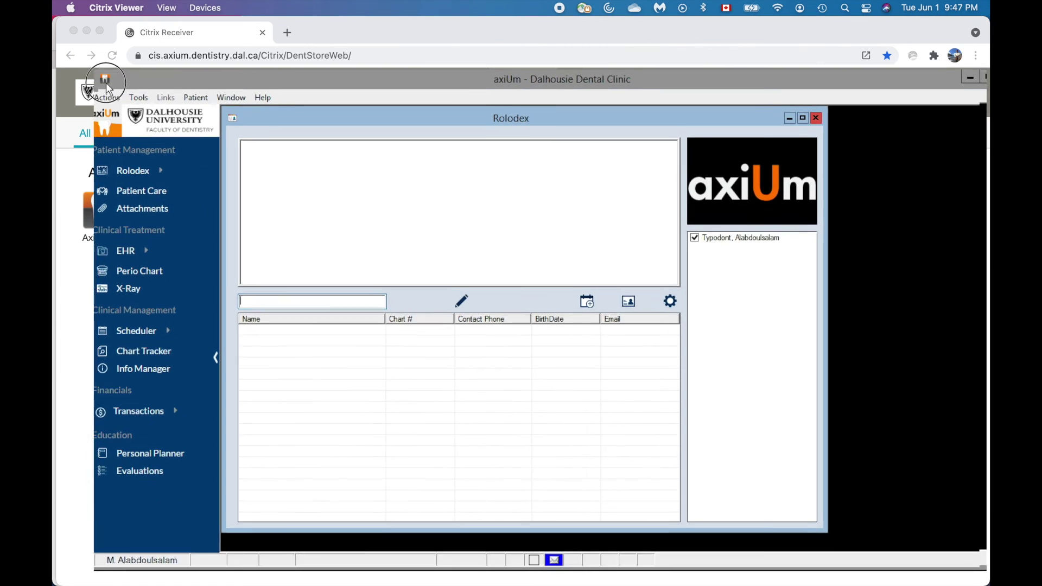
# Search the Axium Rolodex for 'typo' and open the Typodont patient's X-rays
pyautogui.moveTo(105, 83); pyautogui.dragTo(84, 53)
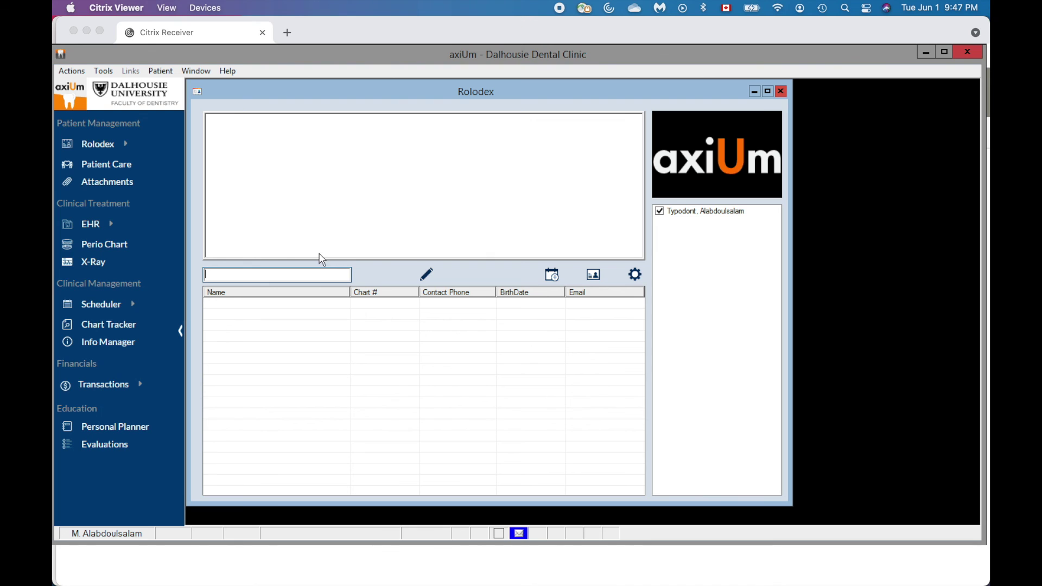
pyautogui.write('typo')
pyautogui.press('Return')
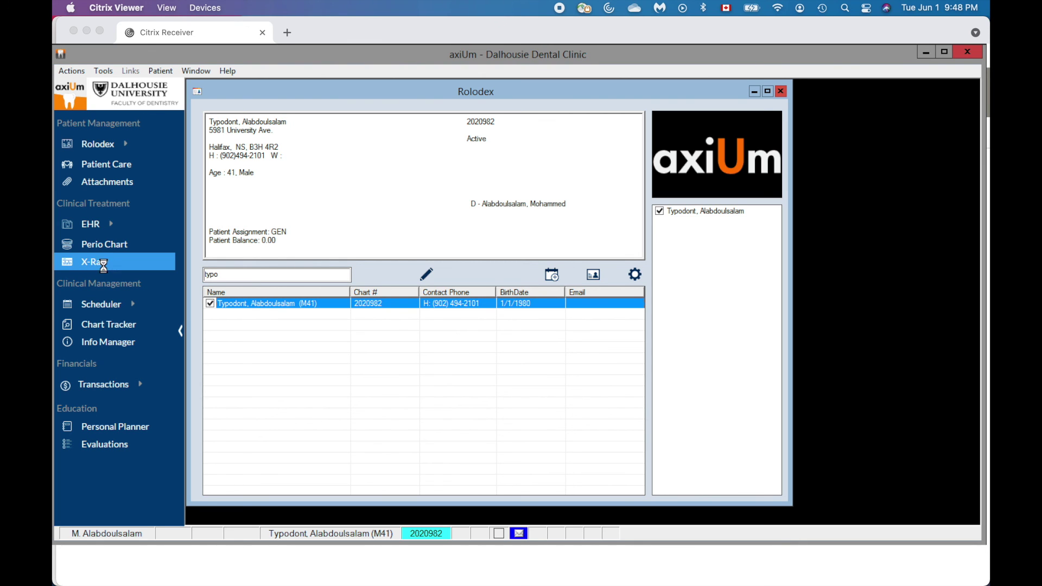
pyautogui.click(111, 263)
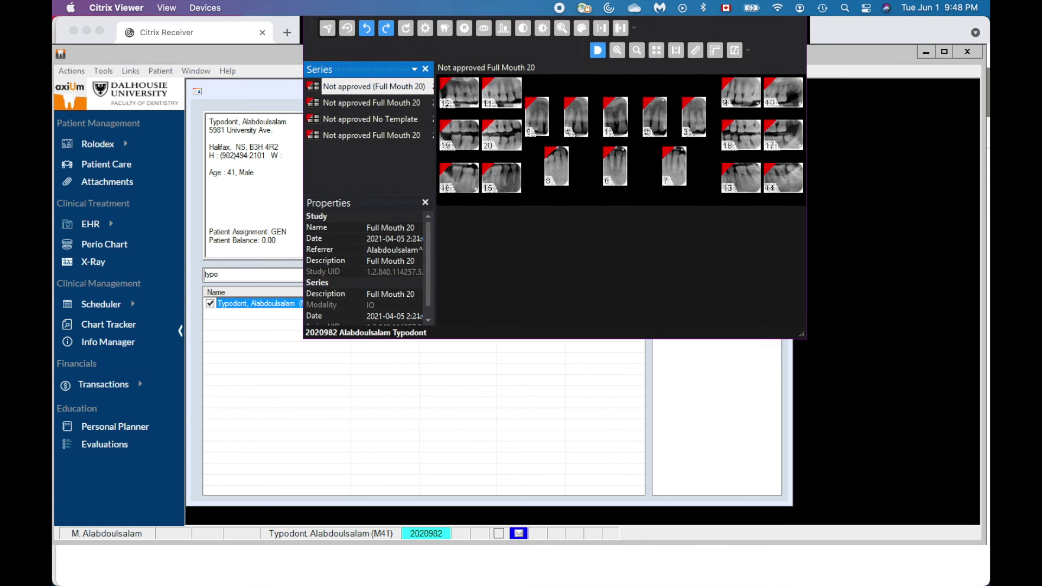
# Move and enlarge the MiPACS viewer window to fit the Full Mouth 20 series
pyautogui.moveTo(594, 66); pyautogui.dragTo(438, 36)
pyautogui.moveTo(573, 400); pyautogui.dragTo(929, 578)
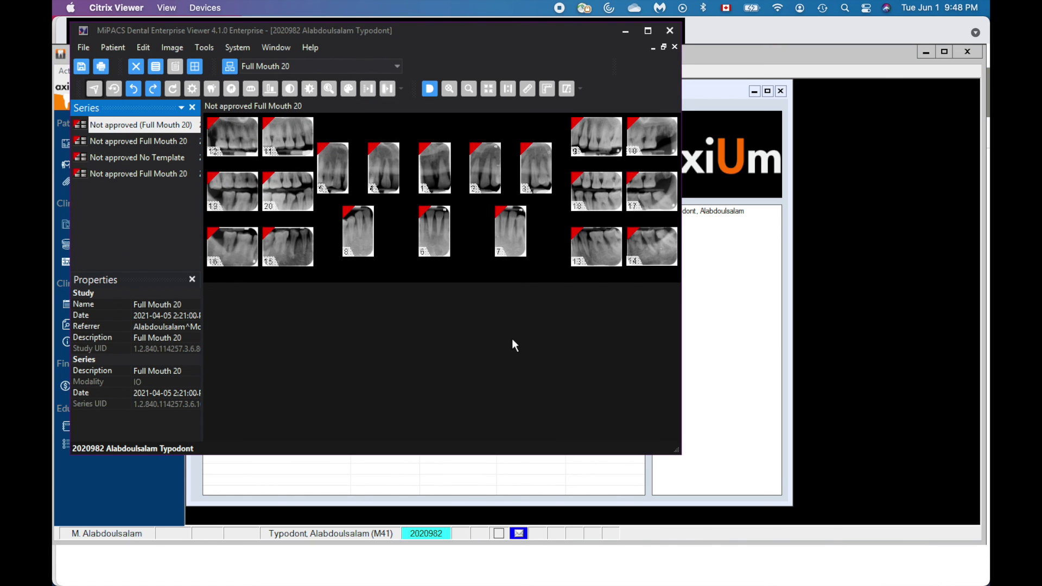
pyautogui.moveTo(678, 450); pyautogui.dragTo(886, 583)
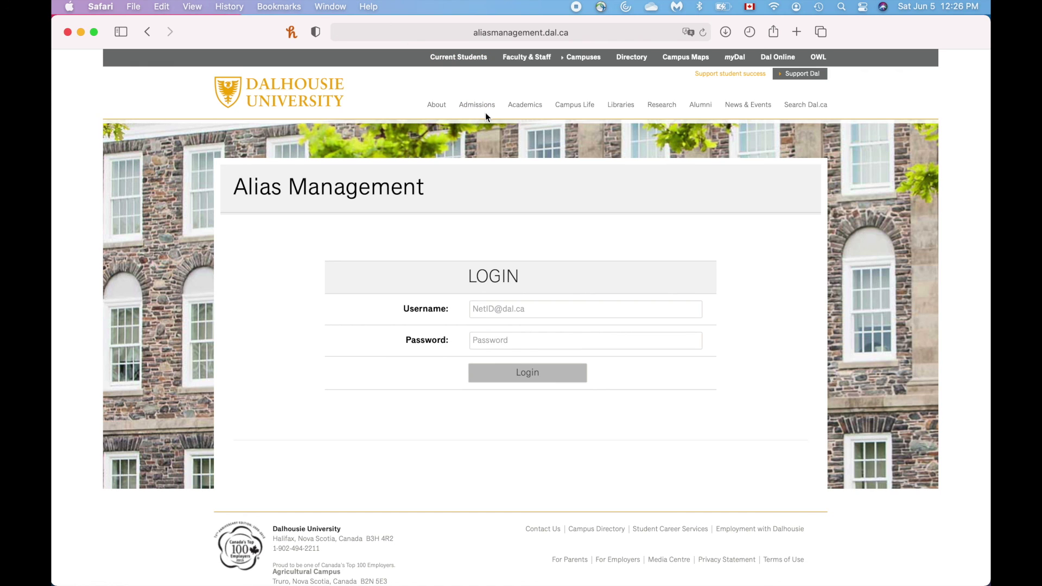
# Sign in to Dalhousie Alias Management using Safari's saved login credentials
pyautogui.click(603, 33)
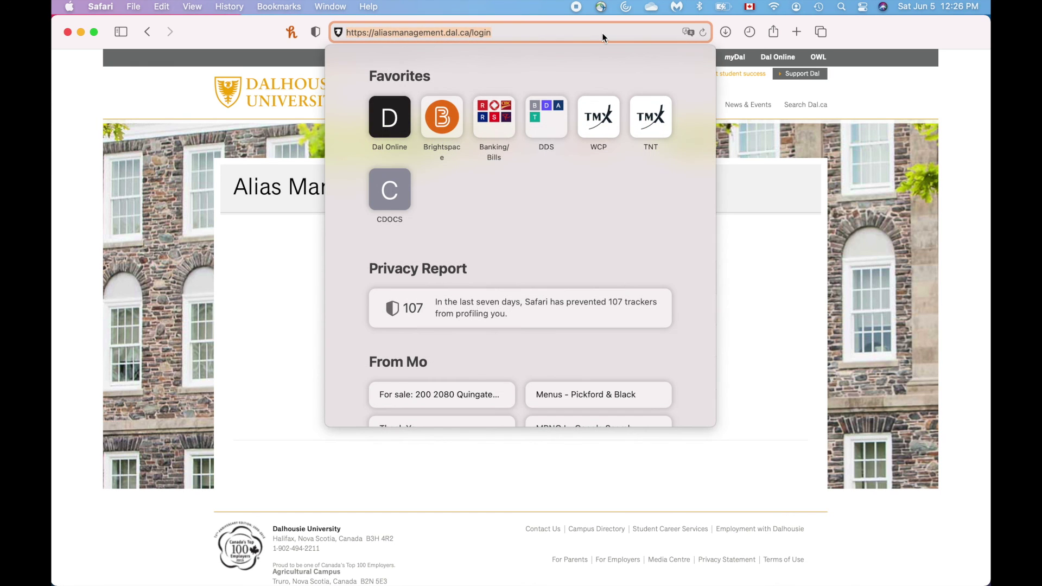
pyautogui.click(749, 228)
pyautogui.click(531, 310)
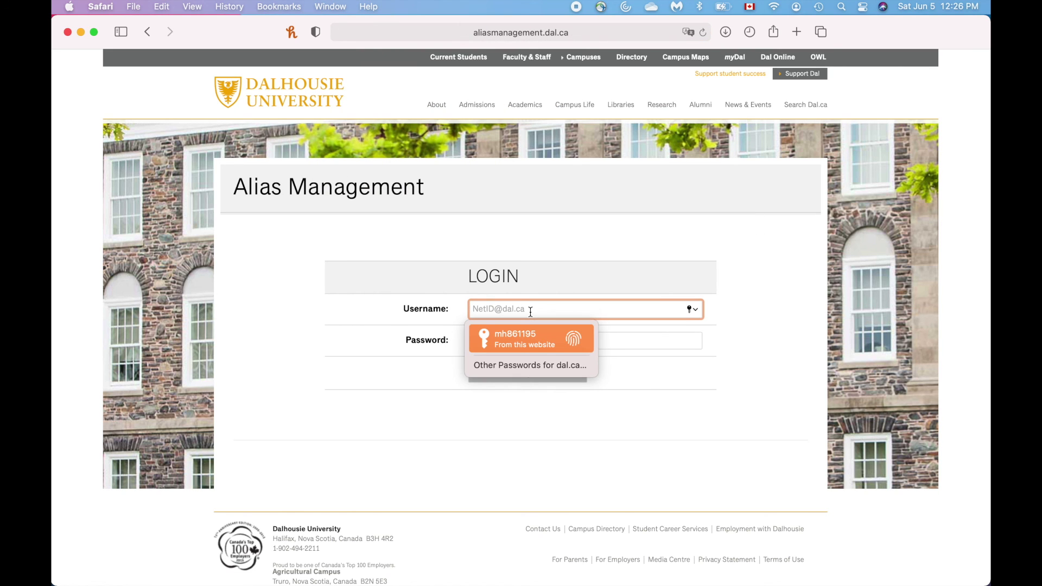
pyautogui.press('Return')
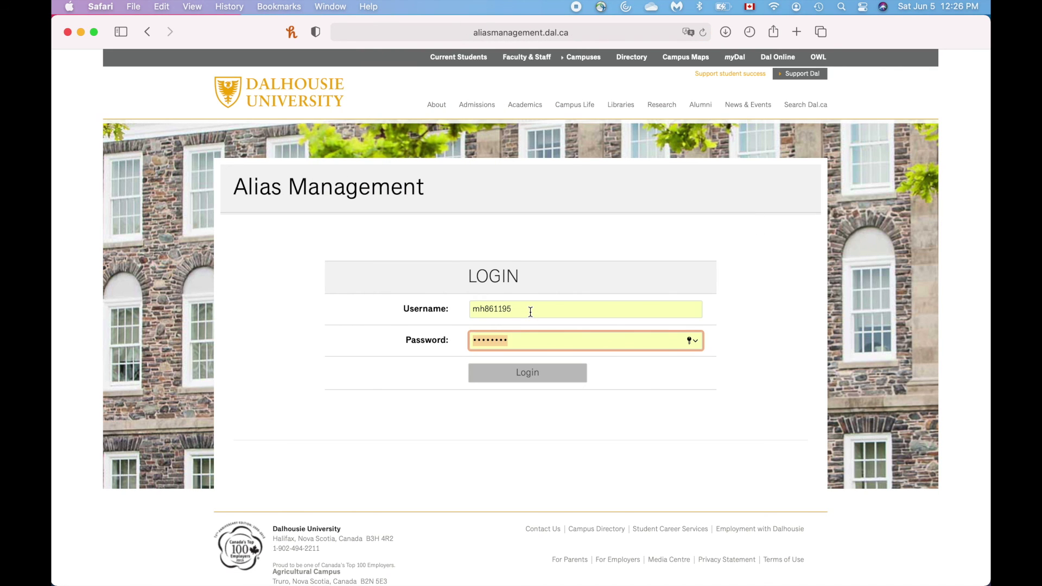
pyautogui.click(518, 377)
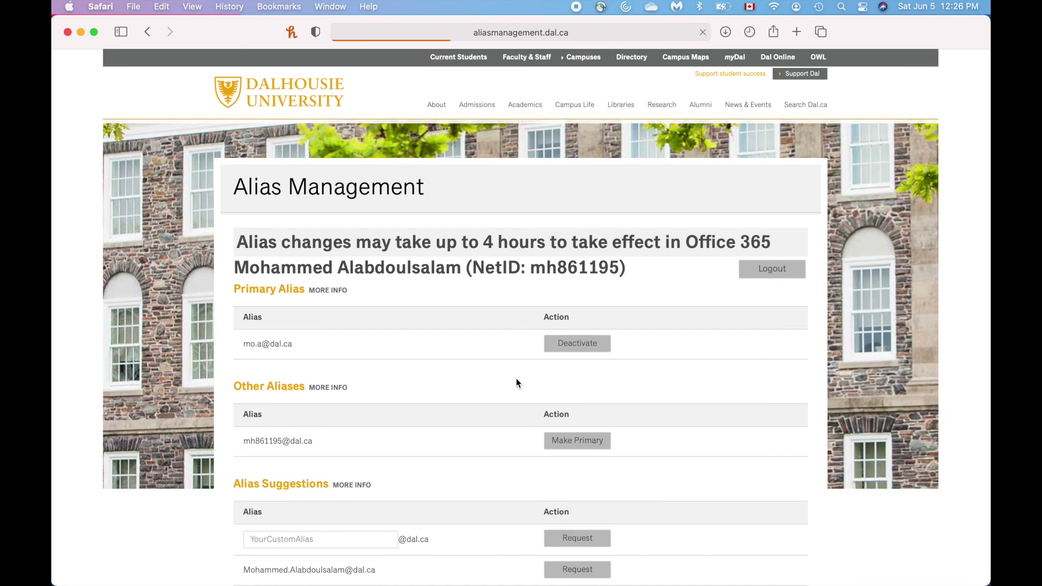
# Enter the desired alias in the YourCustomAlias field and submit the request
pyautogui.scroll(-5, 516, 379)
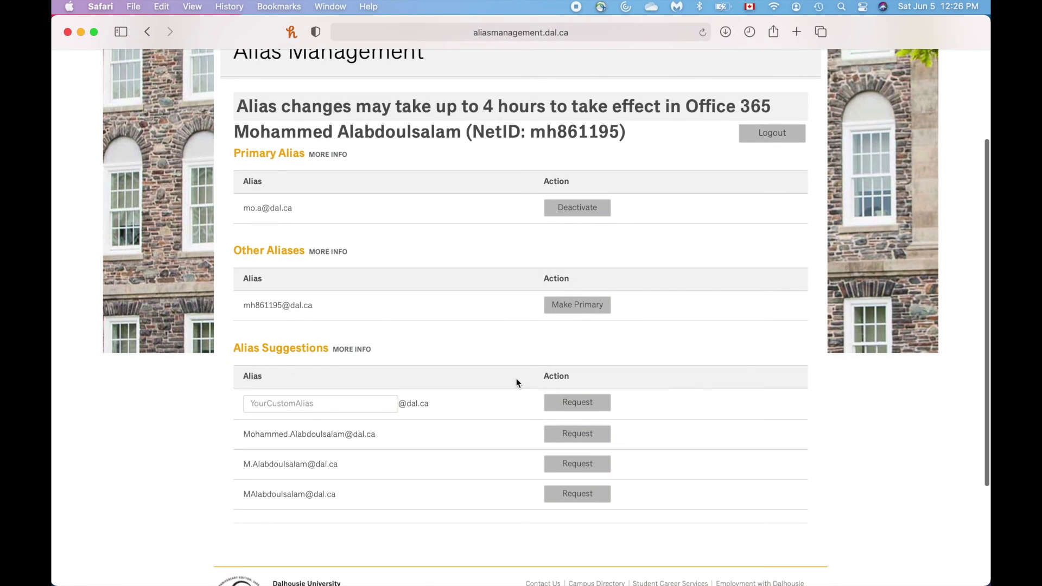
pyautogui.moveTo(243, 305); pyautogui.dragTo(317, 304)
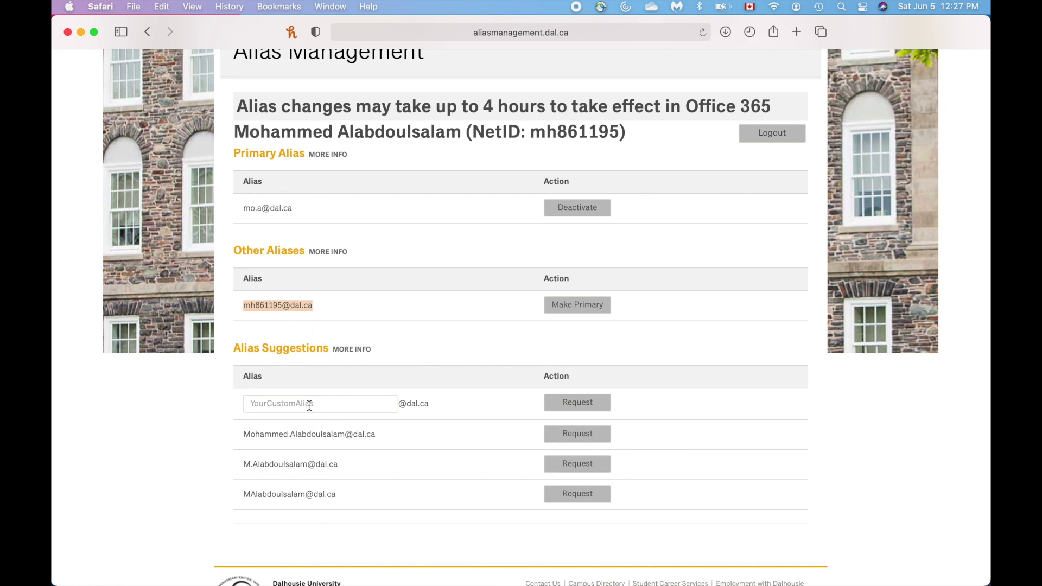
pyautogui.click(310, 407)
pyautogui.write('mo.27')
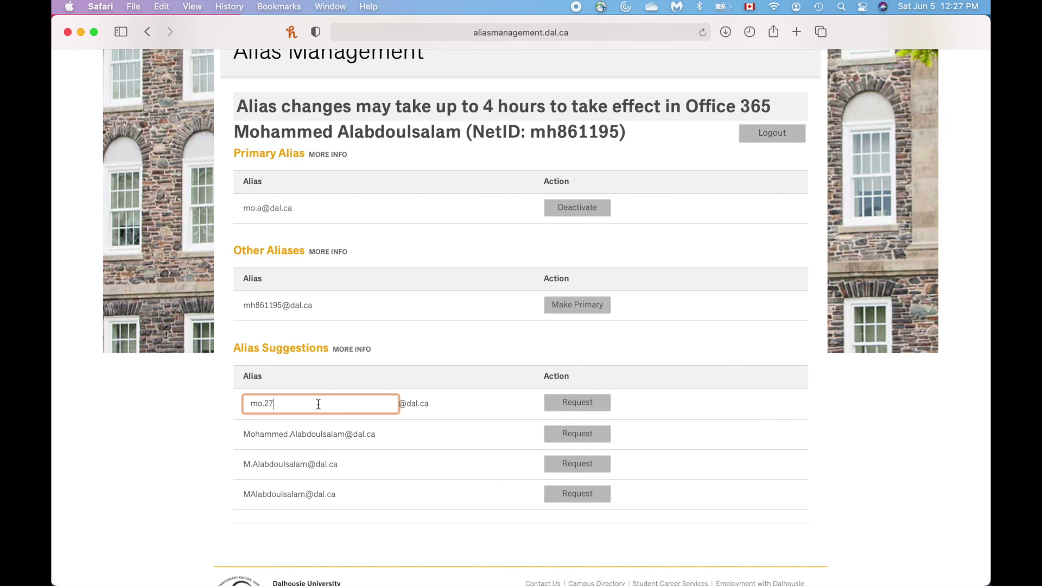
pyautogui.click(558, 405)
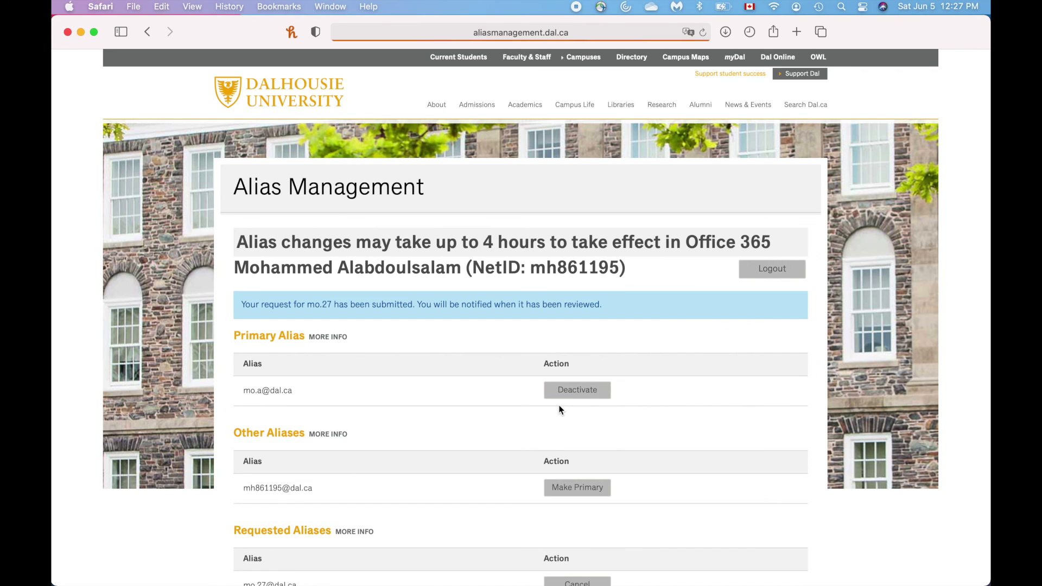
# Cancel the pending alias listed under Requested Aliases and review the confirmation
pyautogui.scroll(-2, 559, 405)
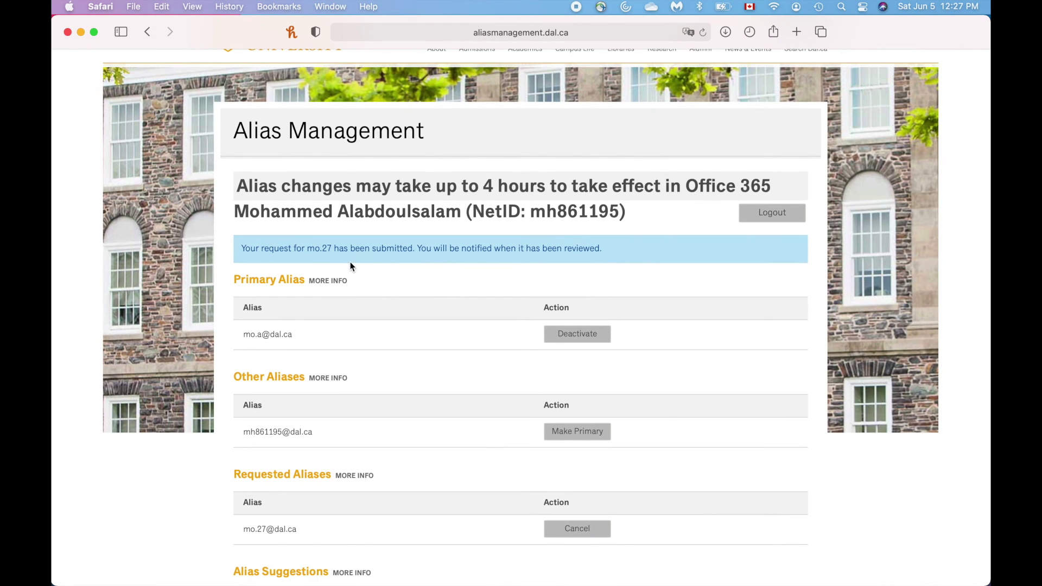
pyautogui.scroll(-2, 382, 260)
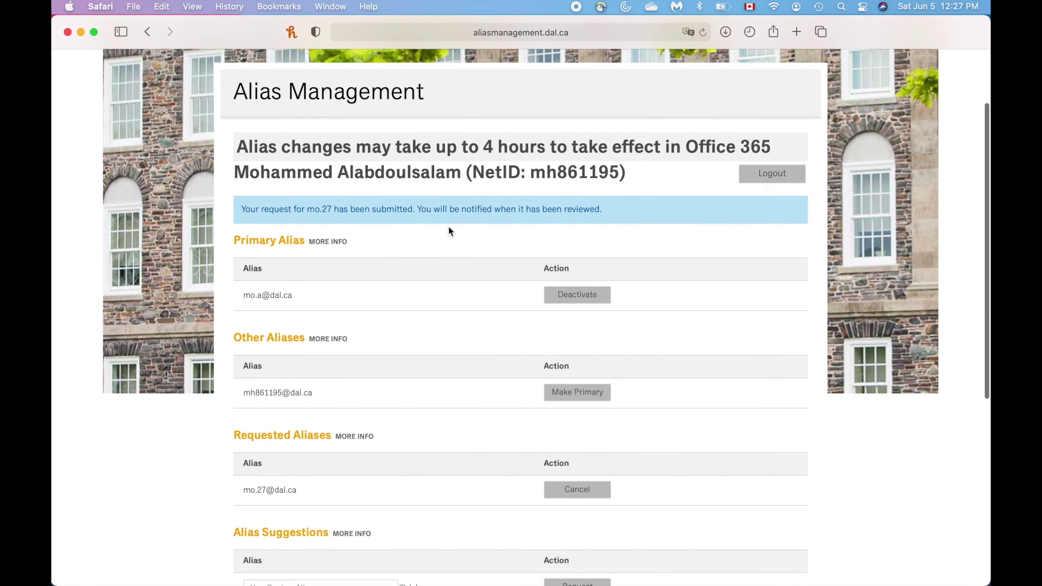
pyautogui.scroll(-2, 506, 225)
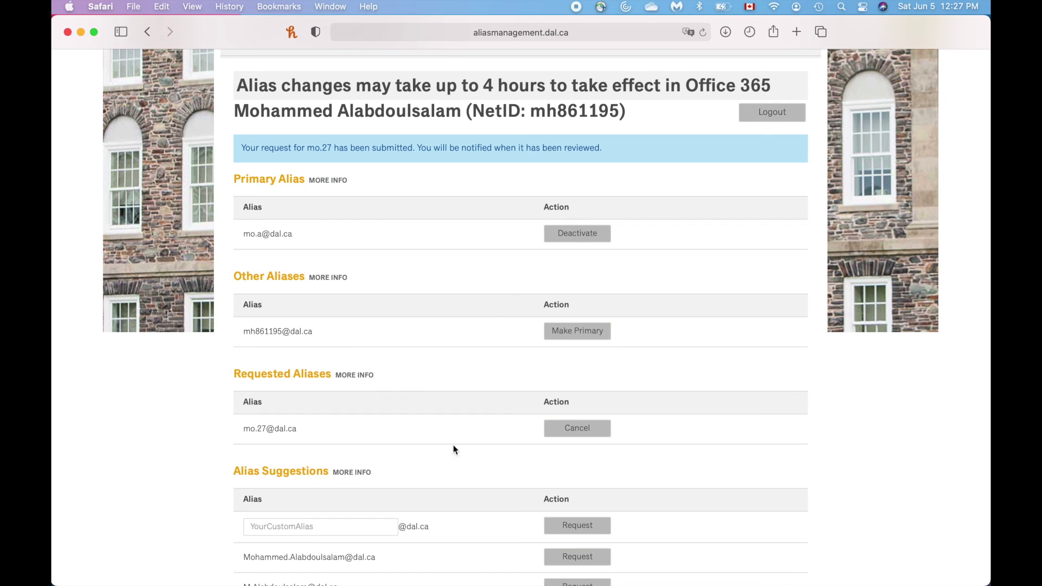
pyautogui.scroll(-2, 264, 455)
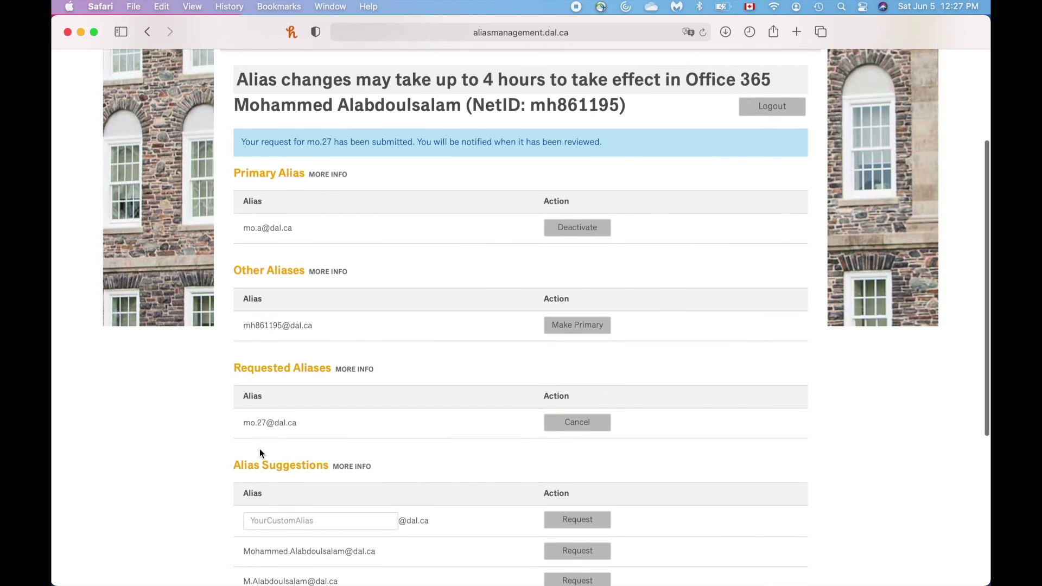
pyautogui.scroll(-2, 259, 448)
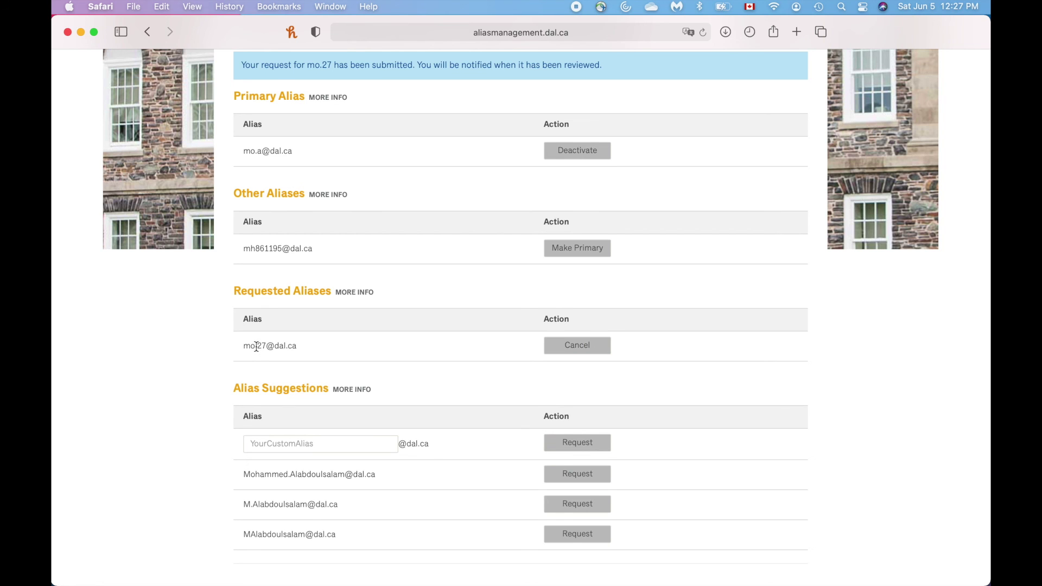
pyautogui.scroll(1, 256, 346)
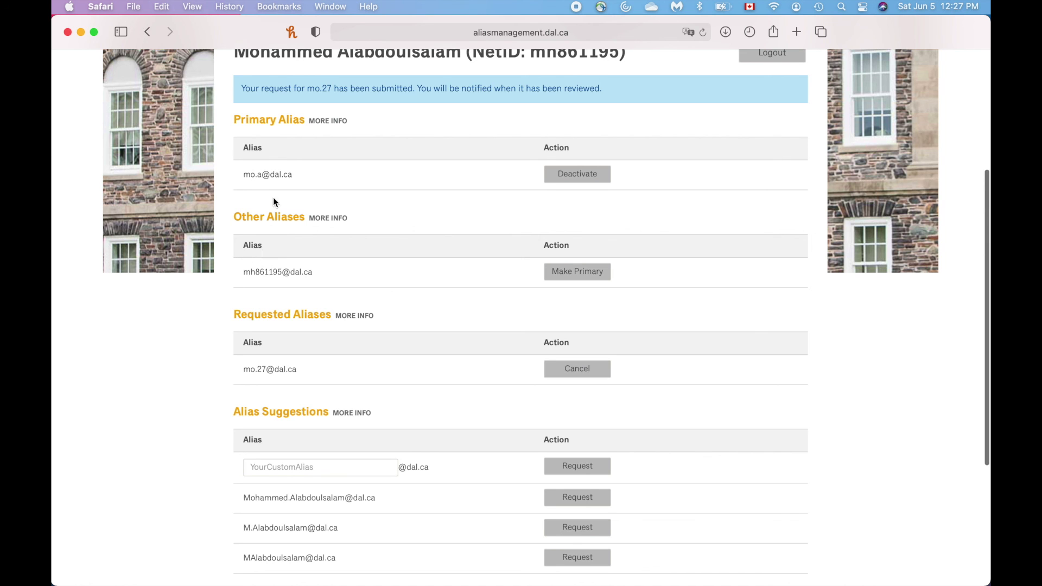
pyautogui.click(576, 369)
pyautogui.scroll(-3, 577, 374)
pyautogui.scroll(-1, 577, 373)
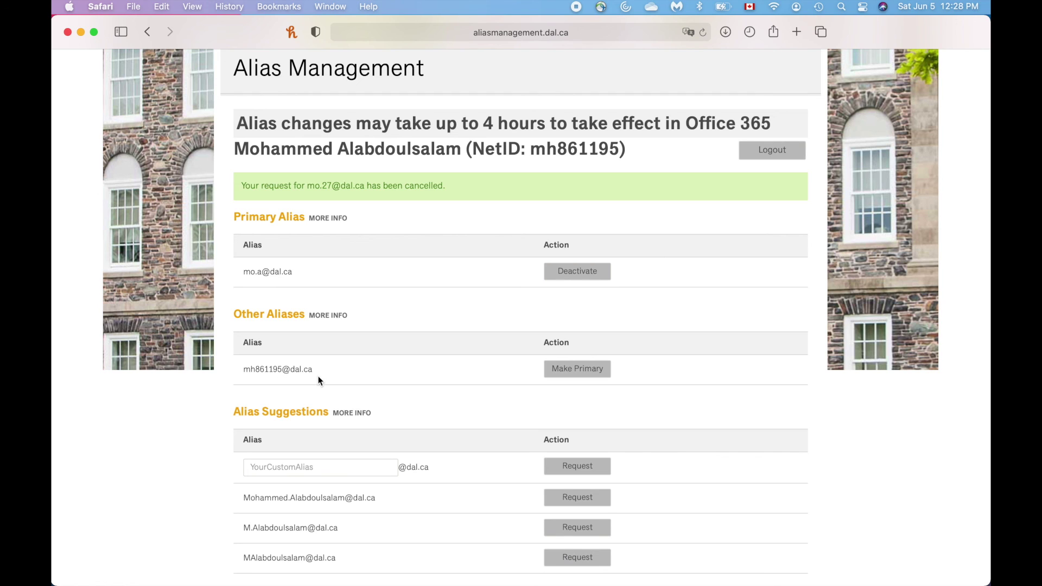
pyautogui.scroll(-5, 624, 331)
pyautogui.scroll(5, 625, 335)
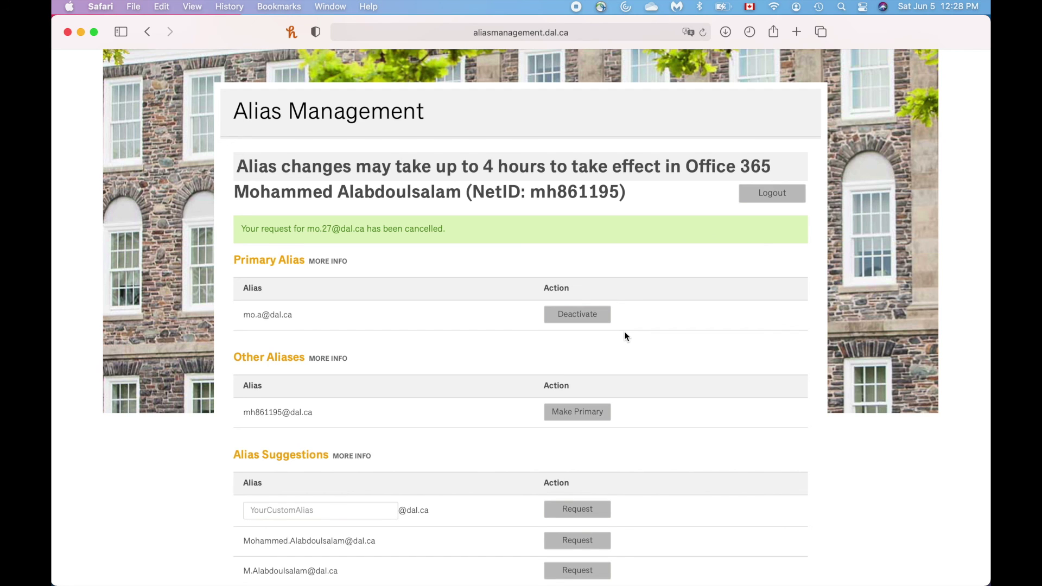
pyautogui.scroll(1, 625, 335)
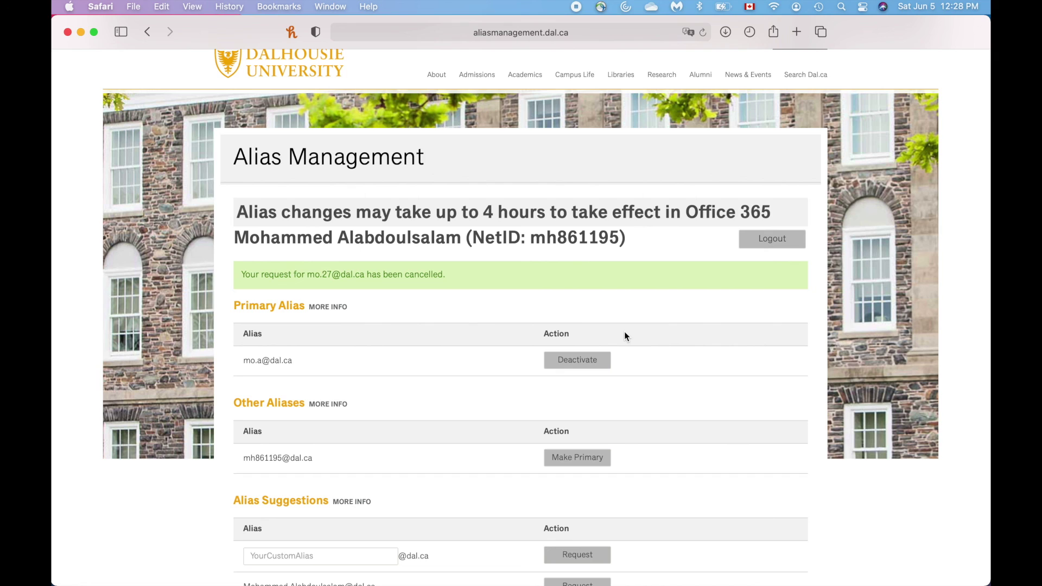